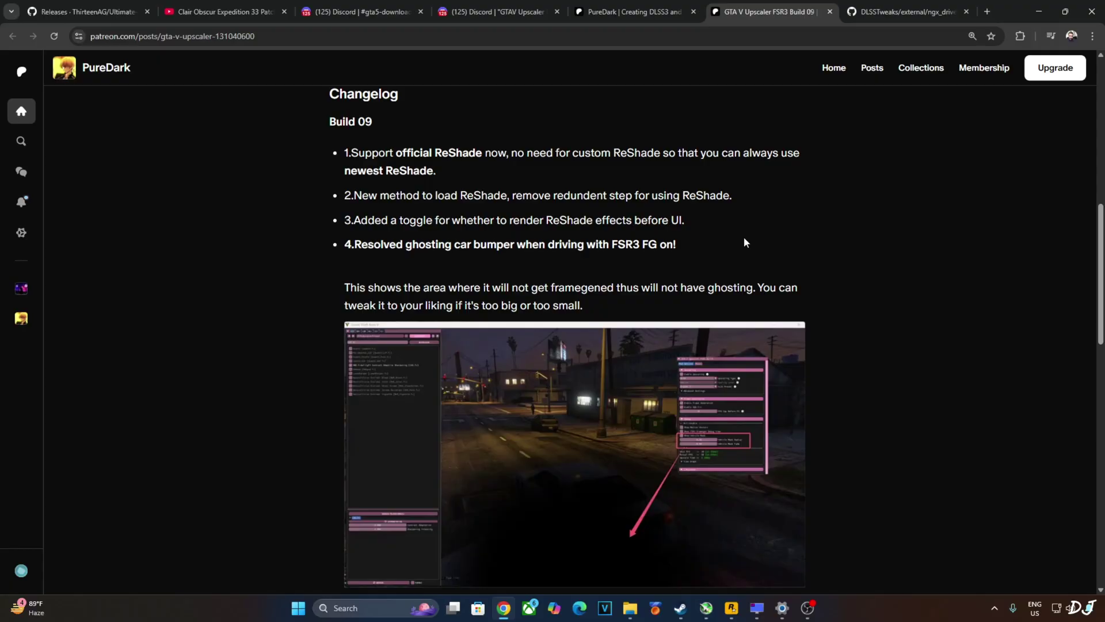
# Read the GTAV Upscaler Installation Guide post in the gta5-downloads channel and open the GTAV Upscaler FSR3 Builds post
pyautogui.hotkey('ctrl', 'w')
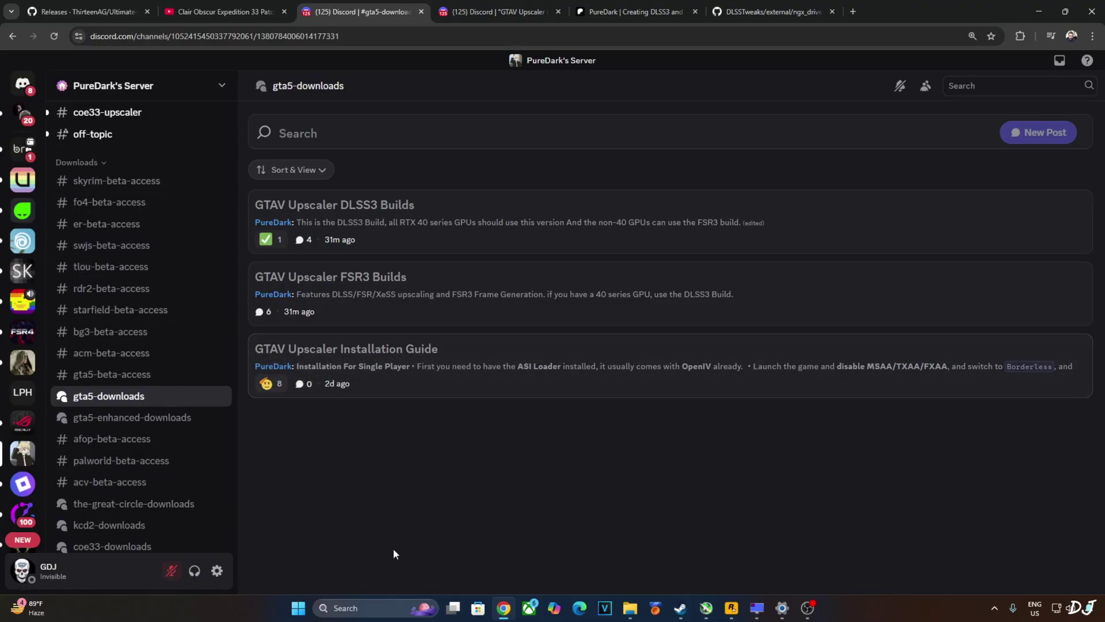
pyautogui.click(400, 362)
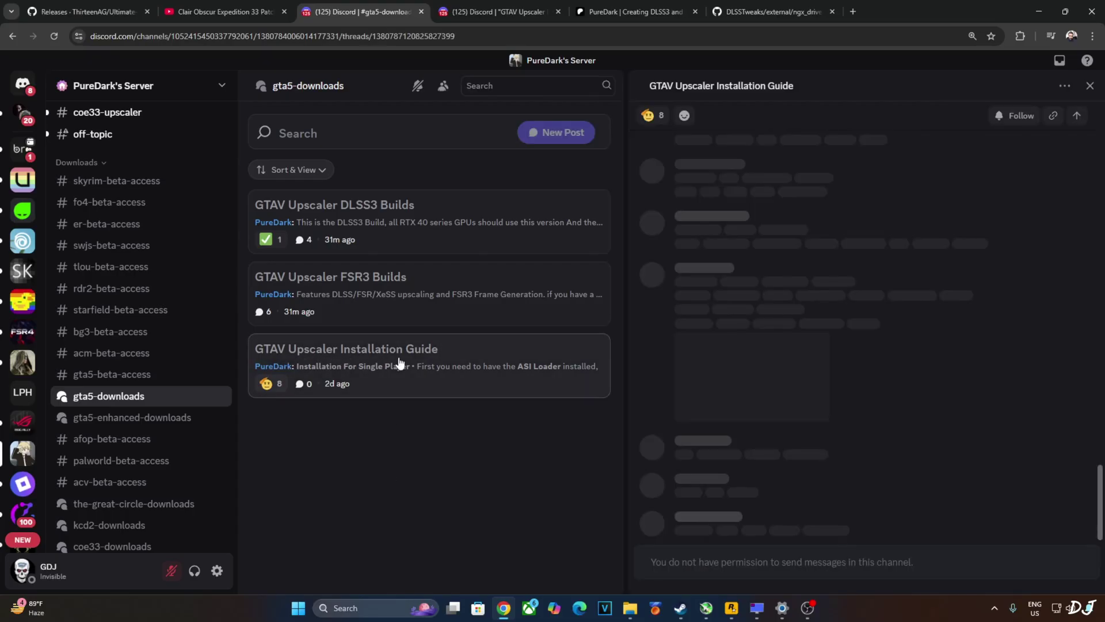
pyautogui.scroll(1, 812, 326)
pyautogui.scroll(10, 812, 332)
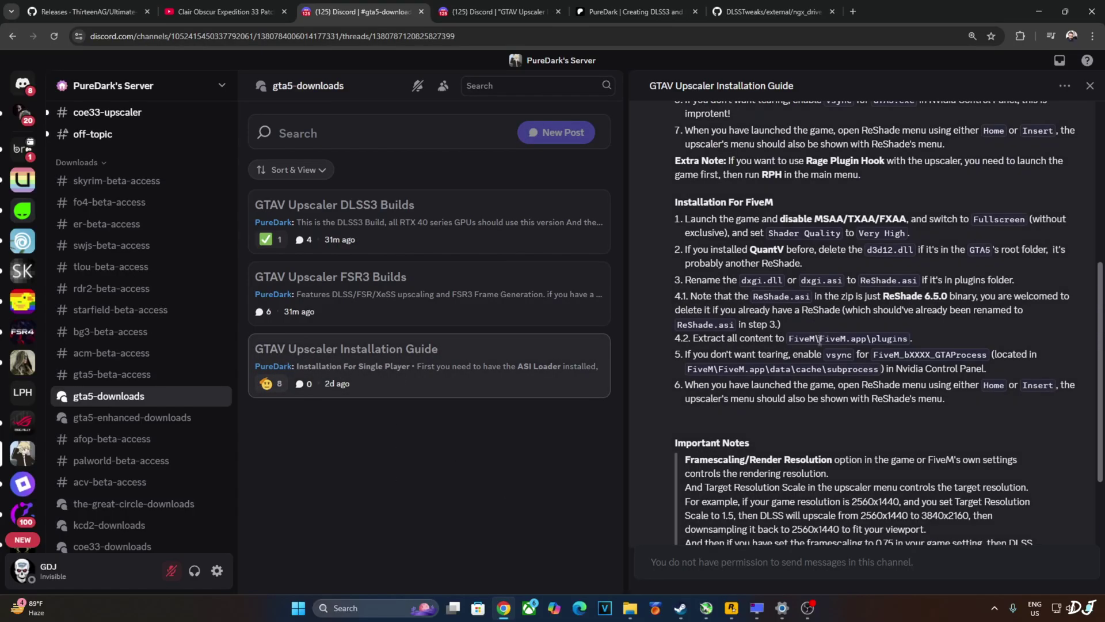
pyautogui.scroll(-1, 821, 445)
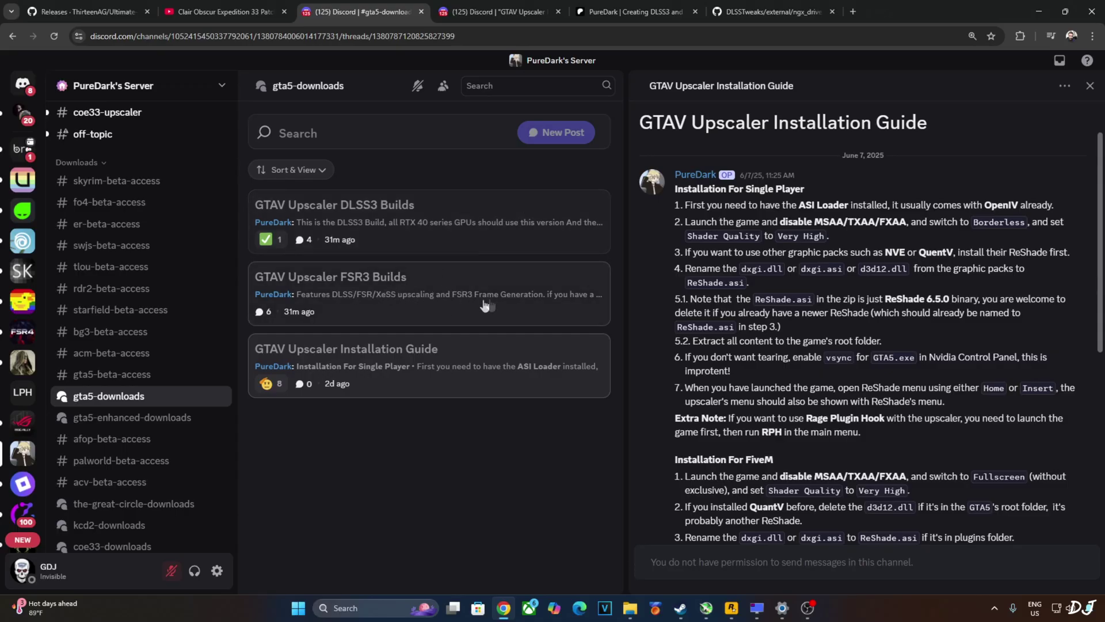
pyautogui.click(461, 297)
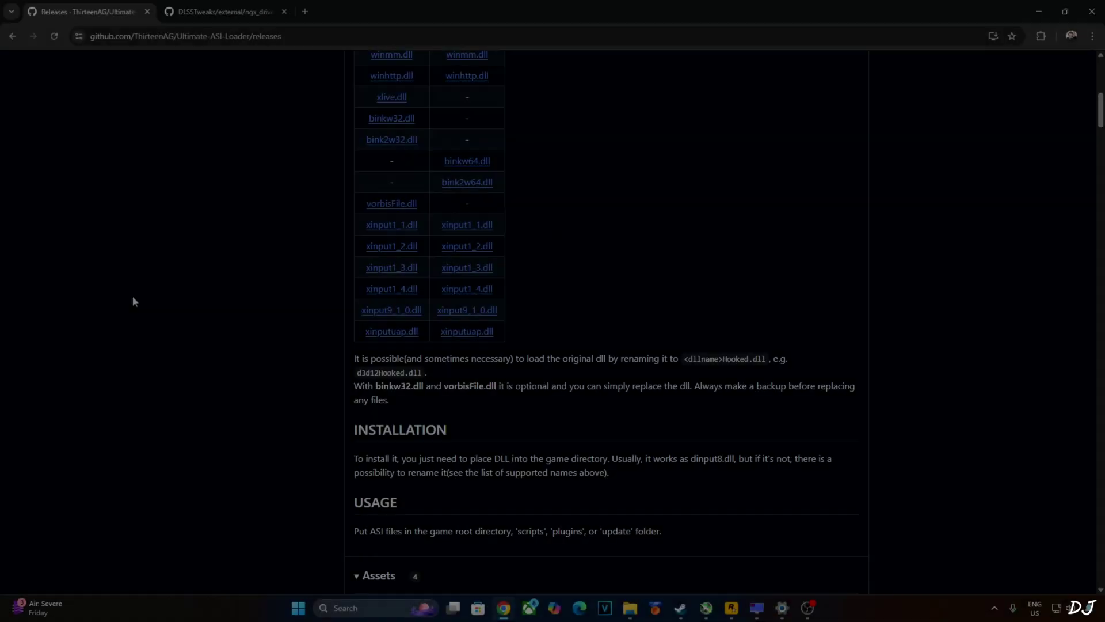
# Find the Ultimate-ASI-Loader_x64.zip asset on the Ultimate ASI Loader releases page, and close that page
pyautogui.scroll(-3, 132, 295)
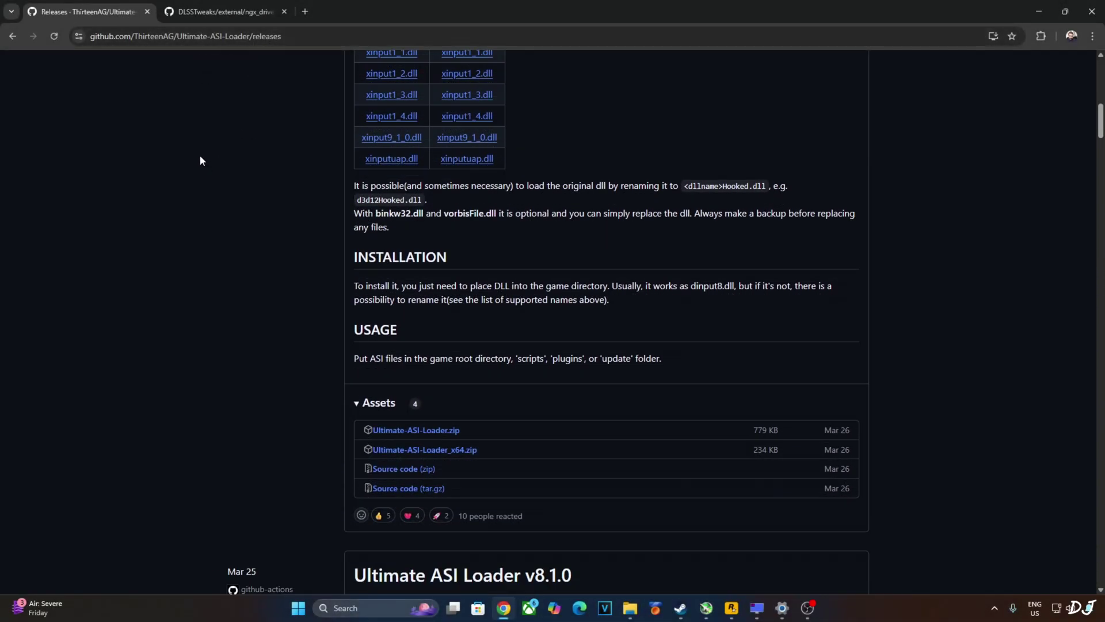
pyautogui.scroll(5, 202, 167)
pyautogui.scroll(-4, 210, 208)
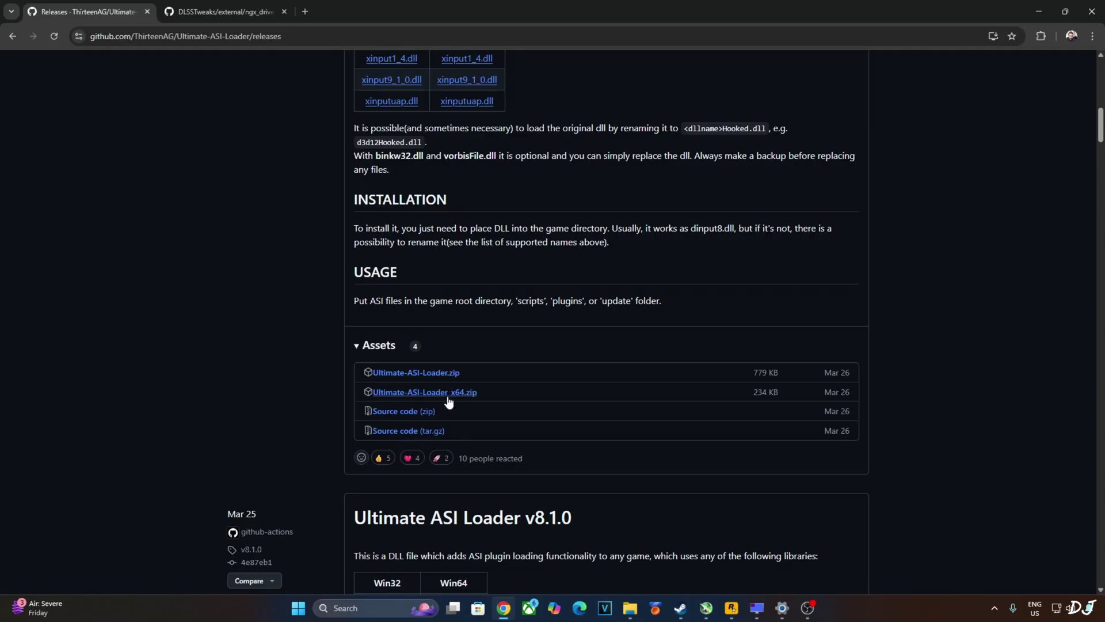
pyautogui.hotkey('ctrl', 'w')
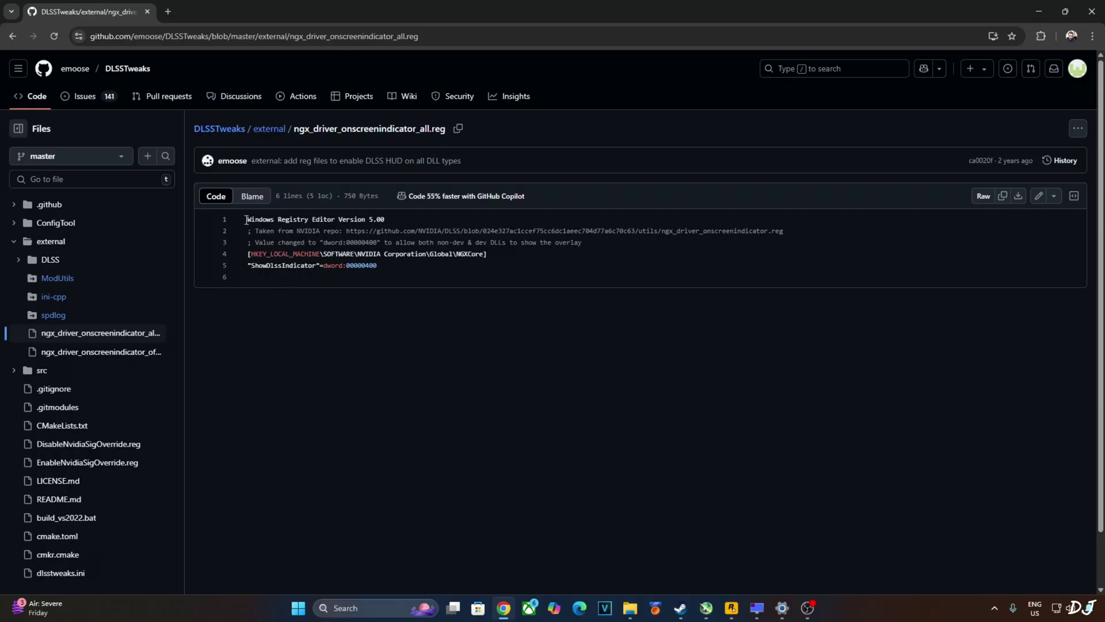
# Copy the full registry text of ngx_driver_onscreenindicator_all.reg from the DLSSTweaks repository
pyautogui.moveTo(246, 219); pyautogui.dragTo(405, 265)
pyautogui.rightClick(409, 247)
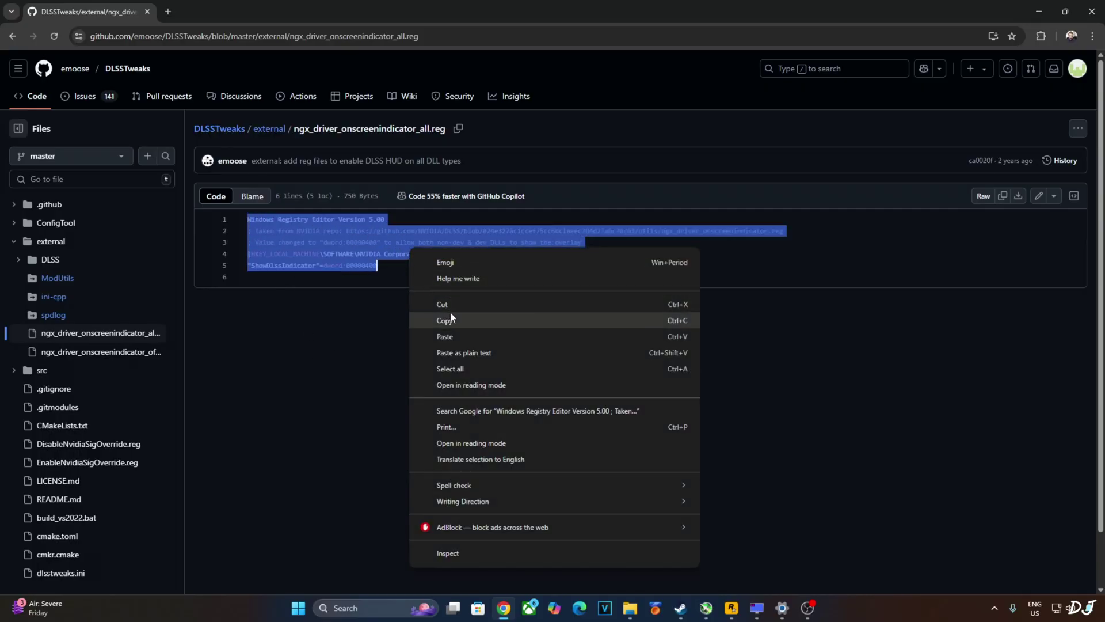
pyautogui.click(452, 320)
# Switch to File Explorer and create a text document named overlay.reg in the overlay folder, accepting the extension change
pyautogui.click(629, 607)
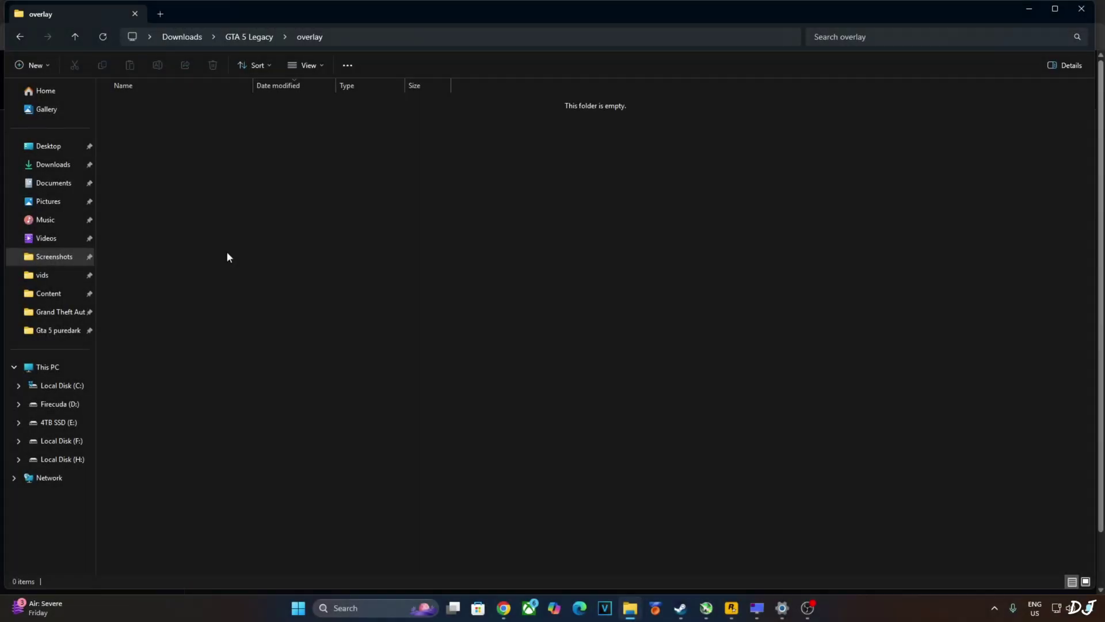
pyautogui.rightClick(226, 251)
pyautogui.moveTo(264, 344)
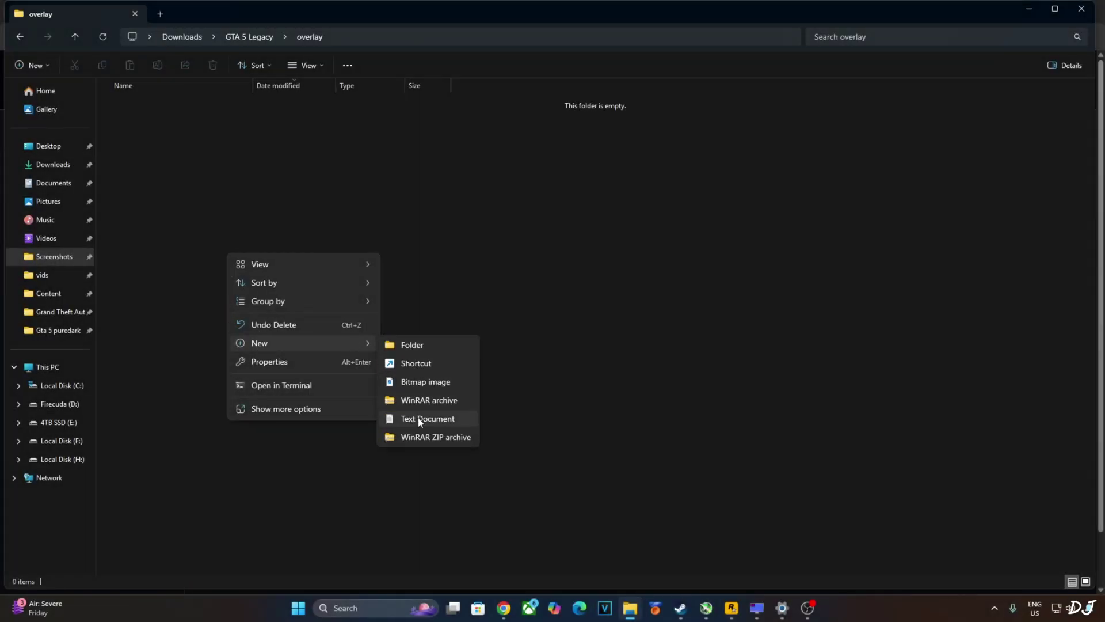
pyautogui.click(418, 415)
pyautogui.write('o')
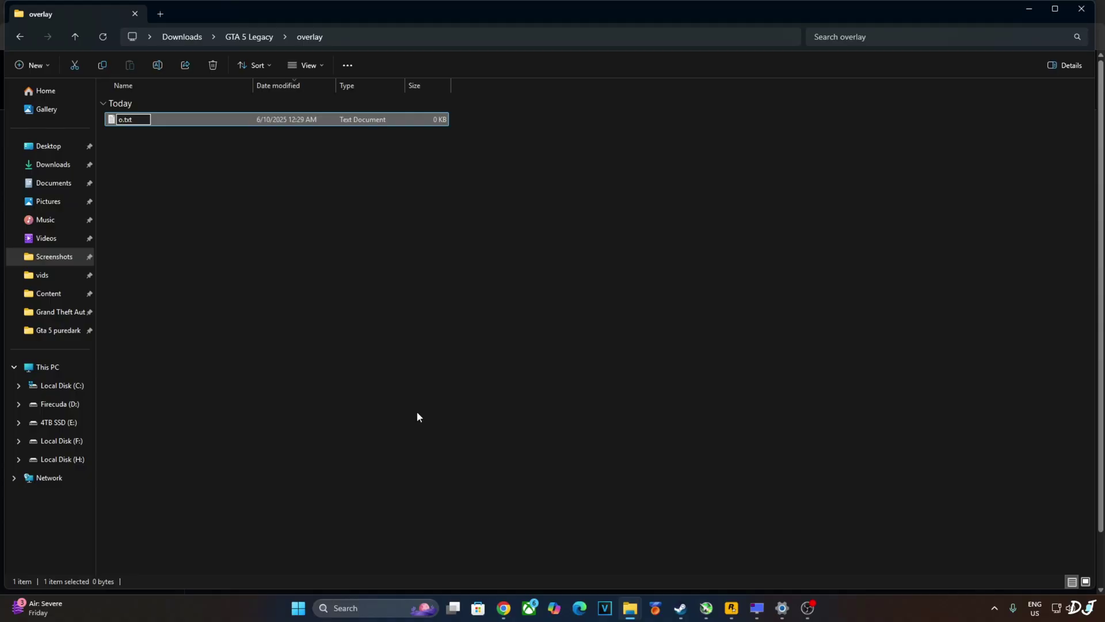
pyautogui.write('verlay')
pyautogui.press('BackSpace')
pyautogui.press('BackSpace')
pyautogui.write('reg')
pyautogui.press('Return')
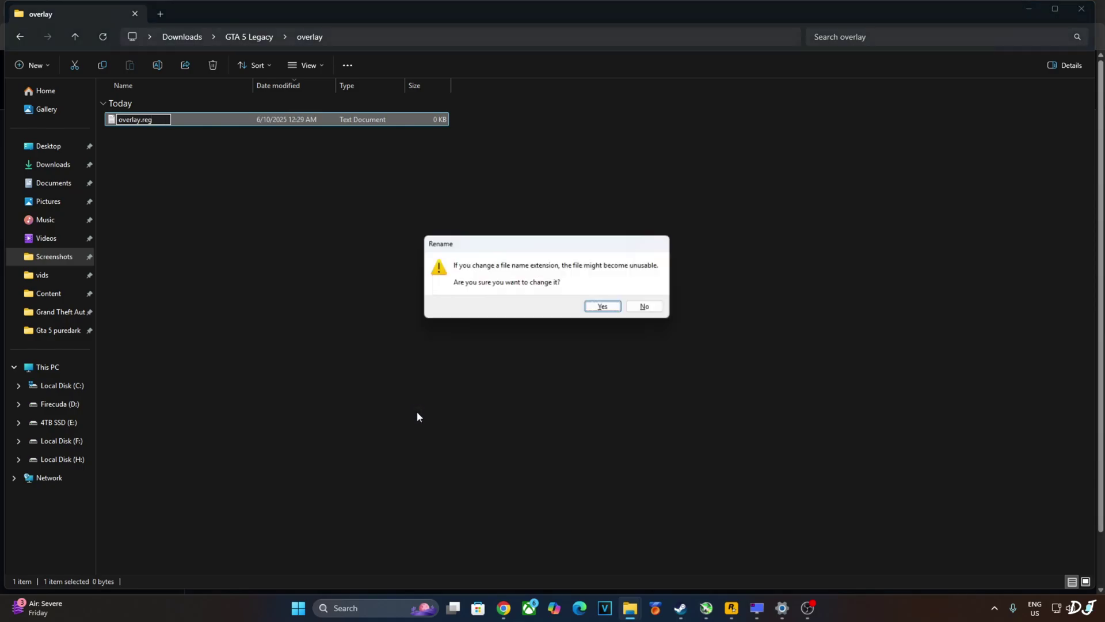
pyautogui.press('Return')
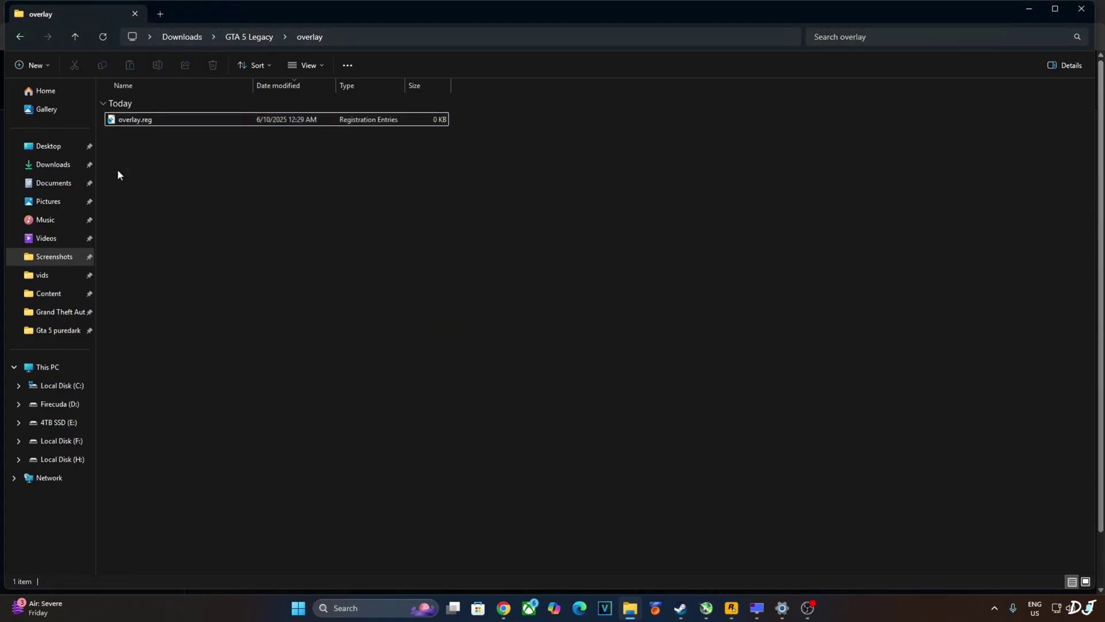
# Open overlay.reg in Notepad, paste the copied registry text into it and save the file
pyautogui.rightClick(137, 119)
pyautogui.moveTo(183, 184)
pyautogui.click(341, 200)
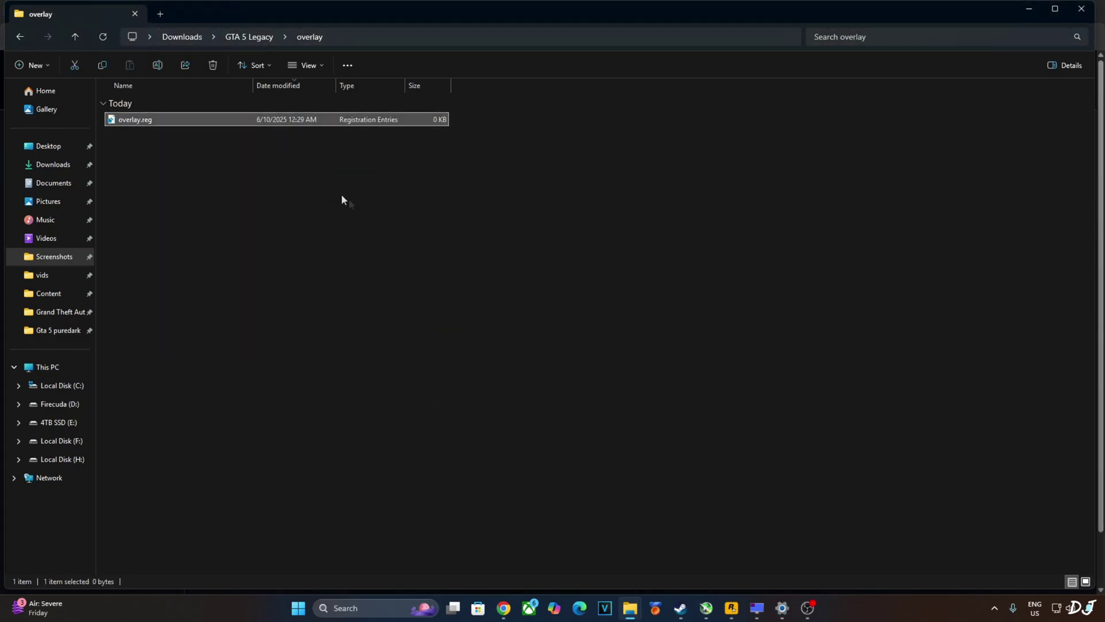
pyautogui.rightClick(340, 197)
pyautogui.click(371, 279)
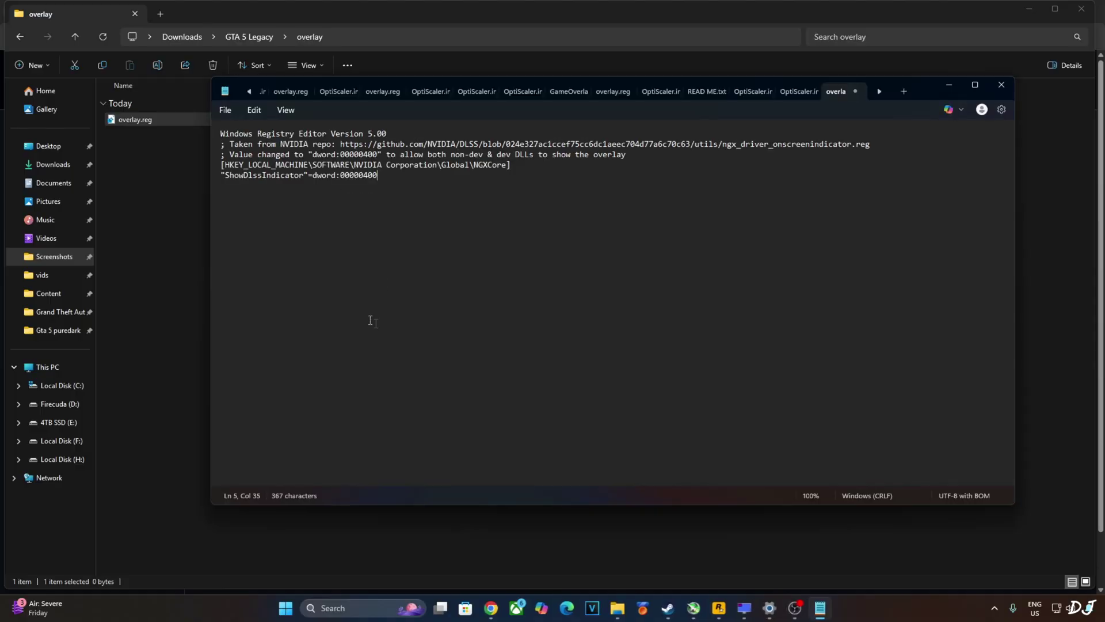
pyautogui.click(224, 109)
pyautogui.click(237, 206)
# Set the ShowDlssIndicator value in overlay.reg to dword:00000000 and save the file
pyautogui.press('BackSpace')
pyautogui.click(225, 109)
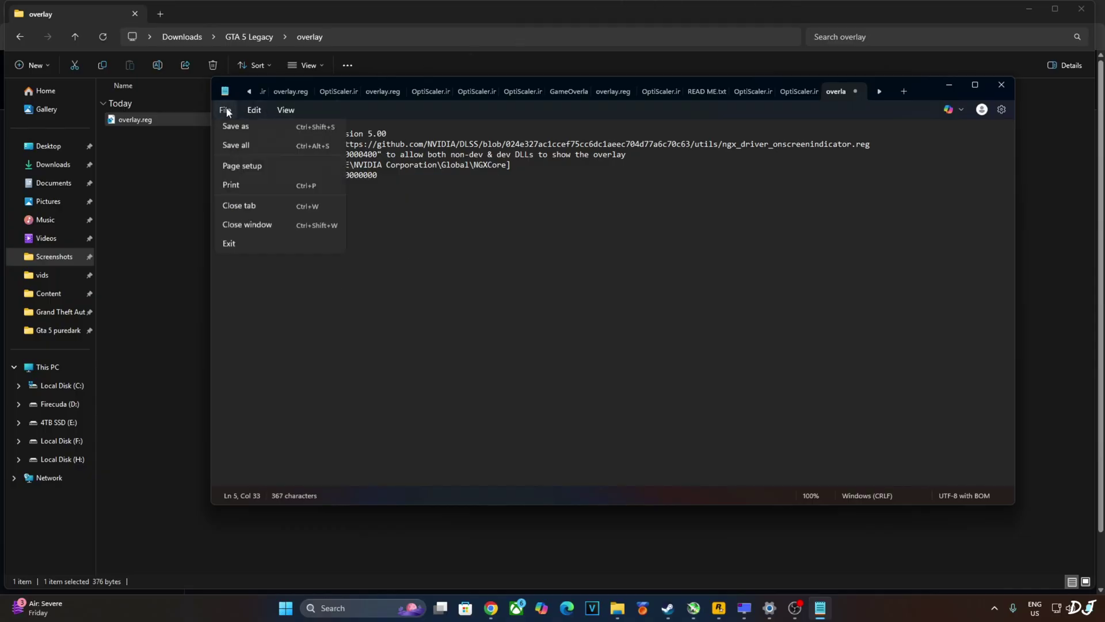
pyautogui.click(262, 205)
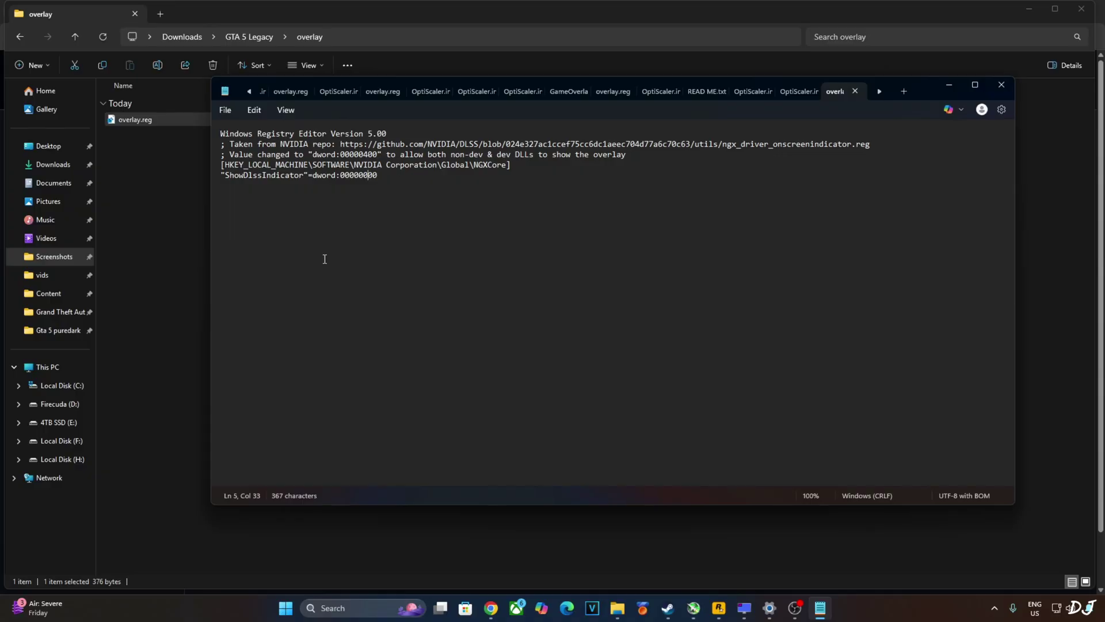
# Set the ShowDlssIndicator value back to dword:00000400, save overlay.reg and close Notepad
pyautogui.write('4')
pyautogui.click(225, 109)
pyautogui.click(236, 206)
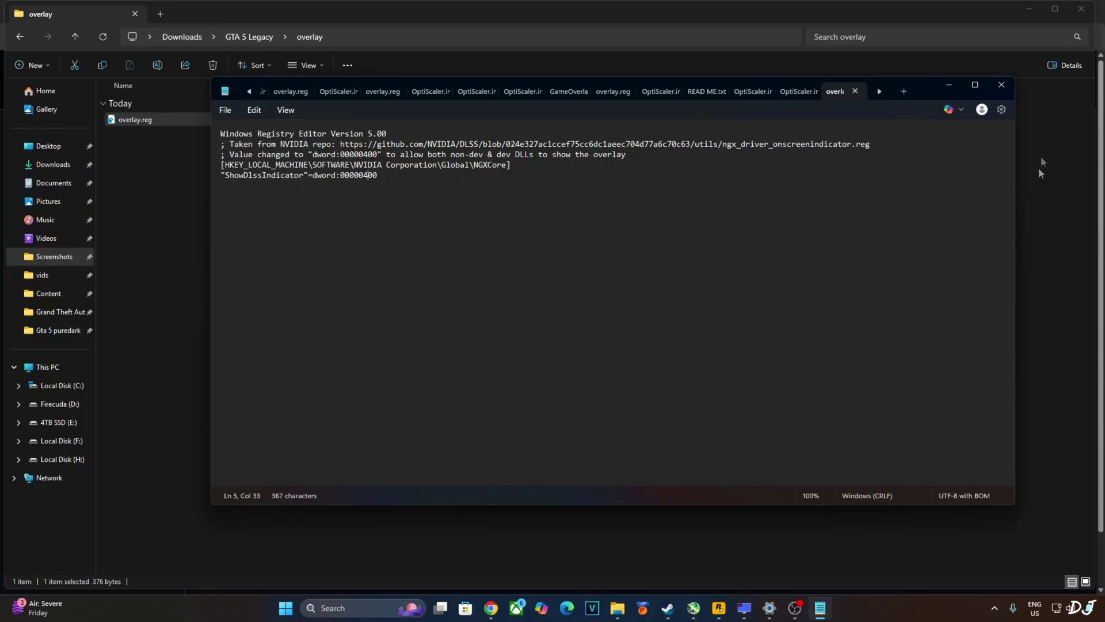
pyautogui.click(1002, 90)
# Merge overlay.reg into the Windows registry and accept the confirmation messages
pyautogui.rightClick(140, 131)
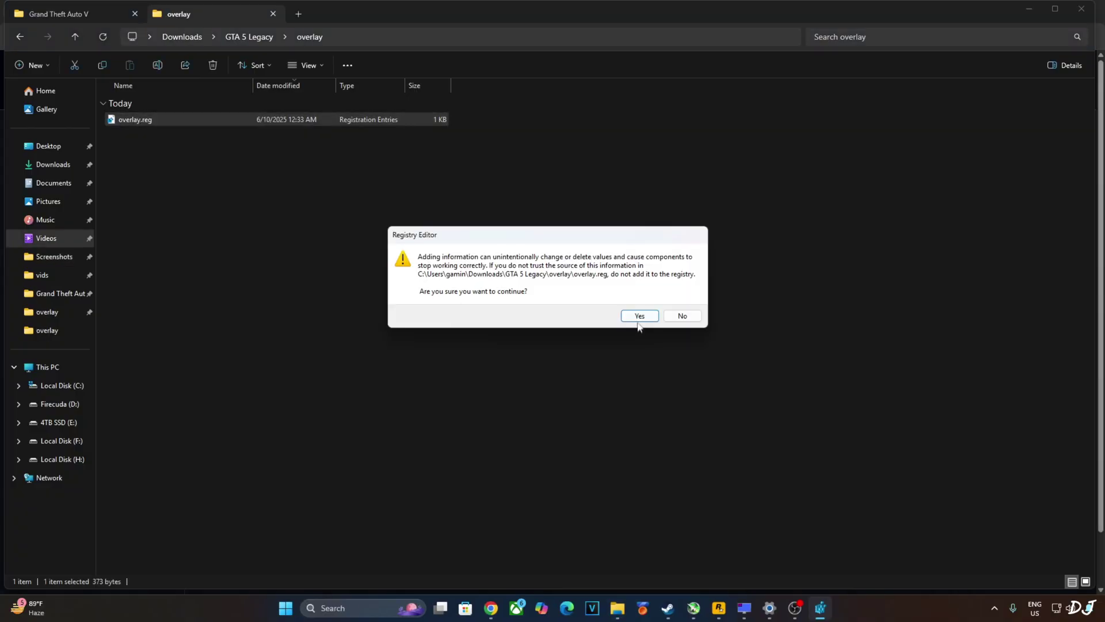
pyautogui.click(637, 317)
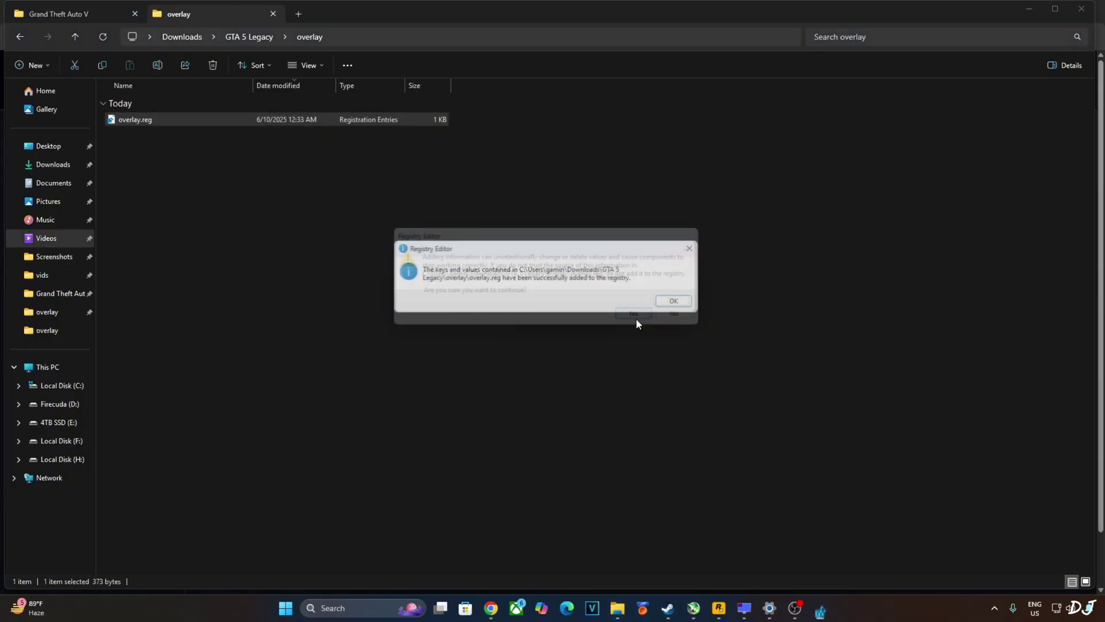
pyautogui.click(674, 302)
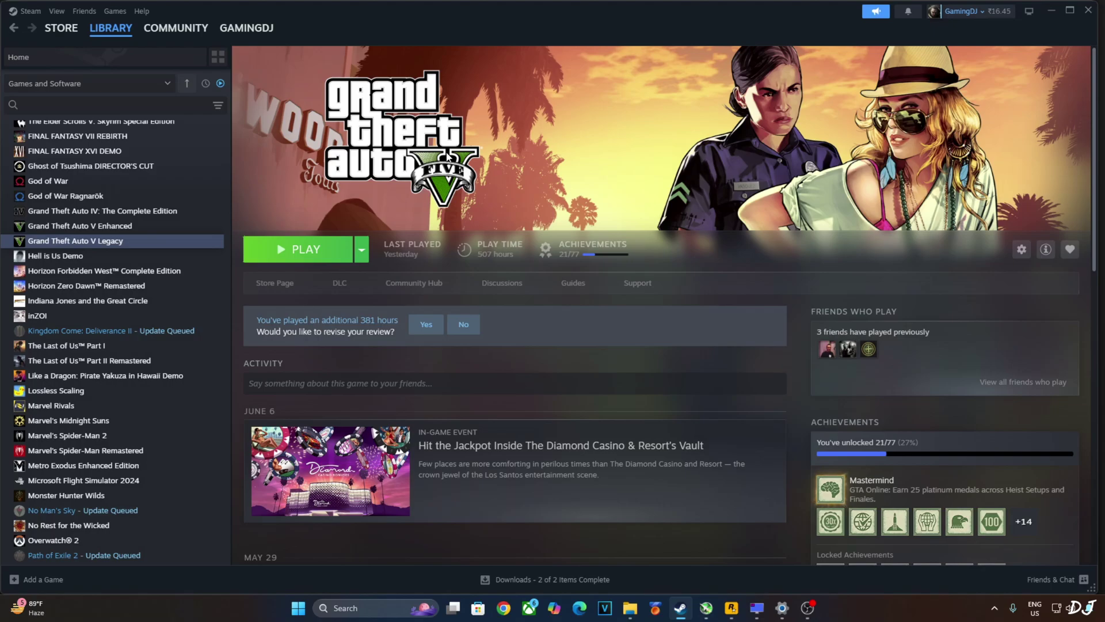
# Start the Rockstar Games Launcher and run Grand Theft Auto V Legacy from Steam with the Play Grand Theft Auto V Legacy option
pyautogui.press('super')
pyautogui.write('roc')
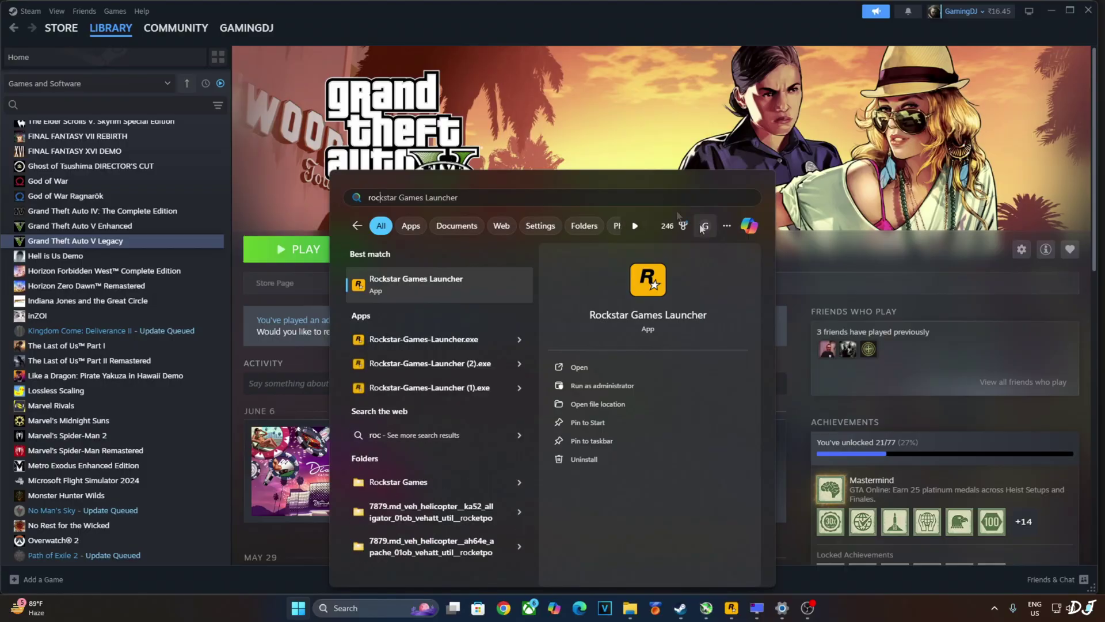
pyautogui.press('Return')
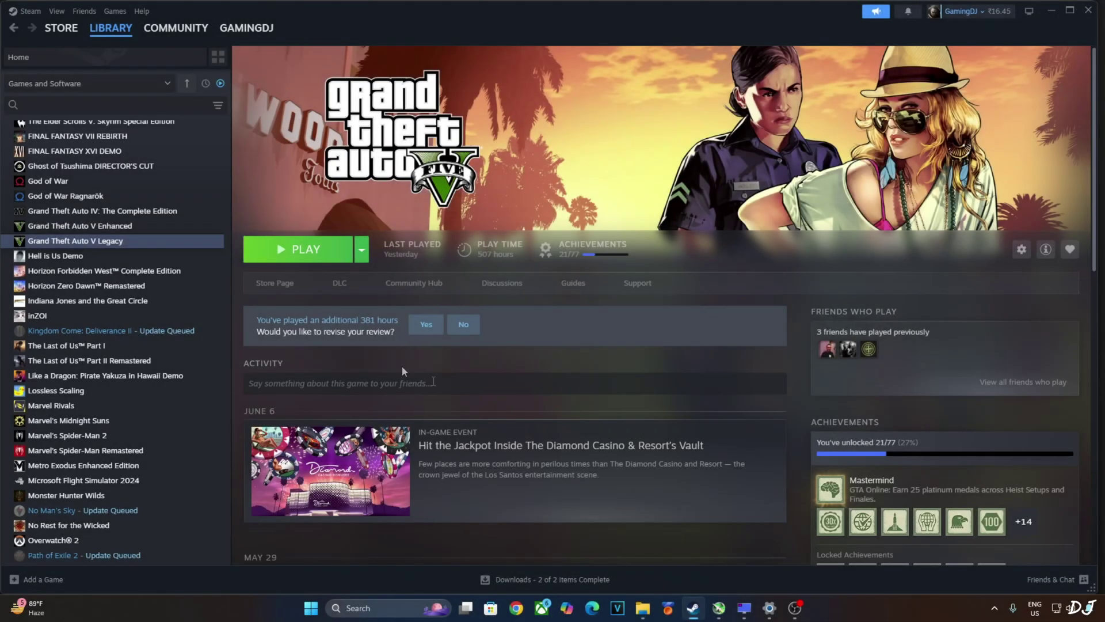
pyautogui.click(306, 260)
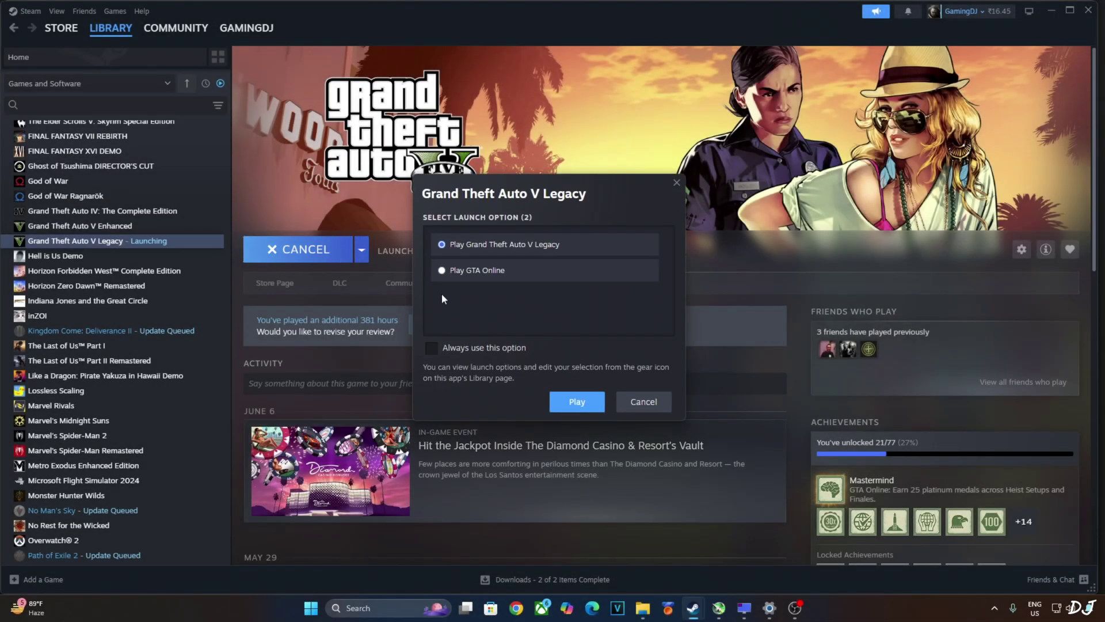
pyautogui.click(577, 402)
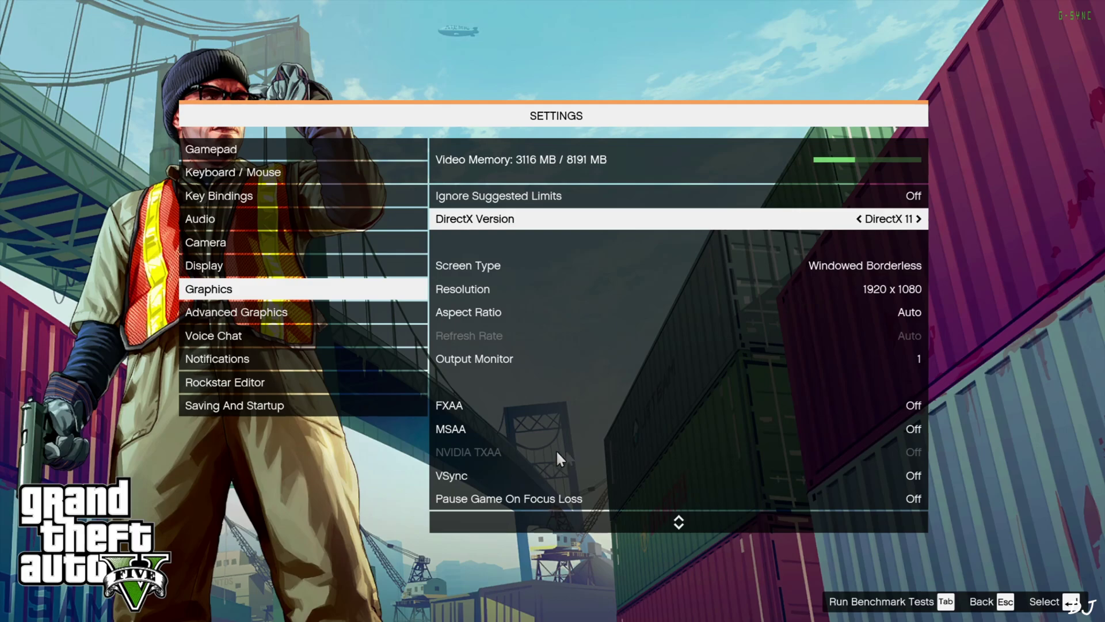
# Examine the game's Graphics and Advanced Graphics settings, including screen type, anti-aliasing, shader quality and frame scaling mode
pyautogui.scroll(-6, 647, 432)
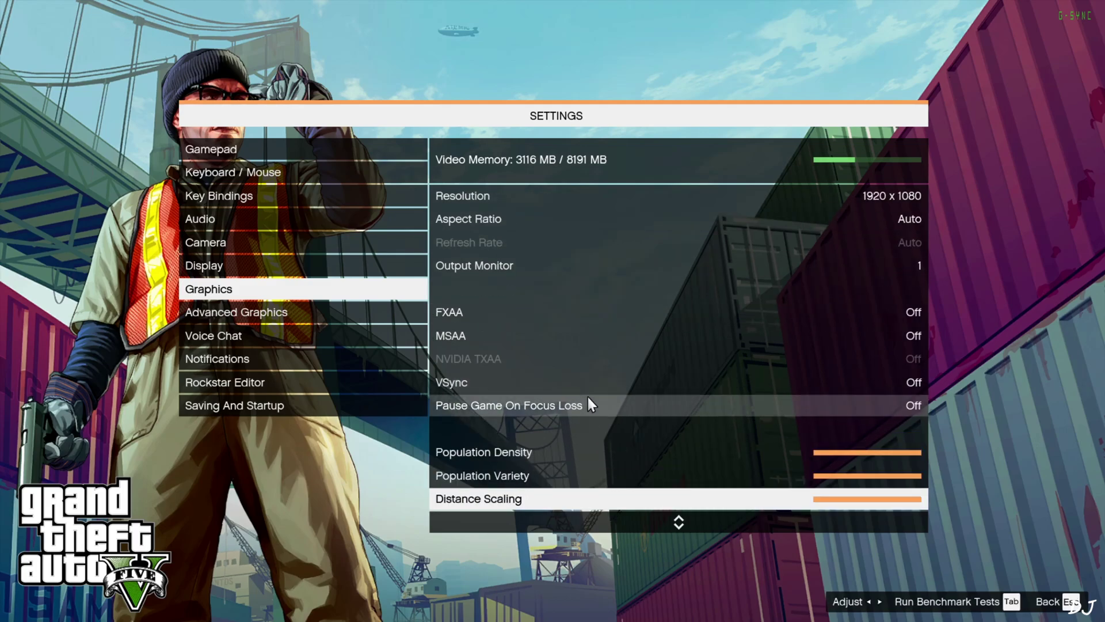
pyautogui.scroll(-2, 587, 395)
pyautogui.scroll(-2, 587, 395)
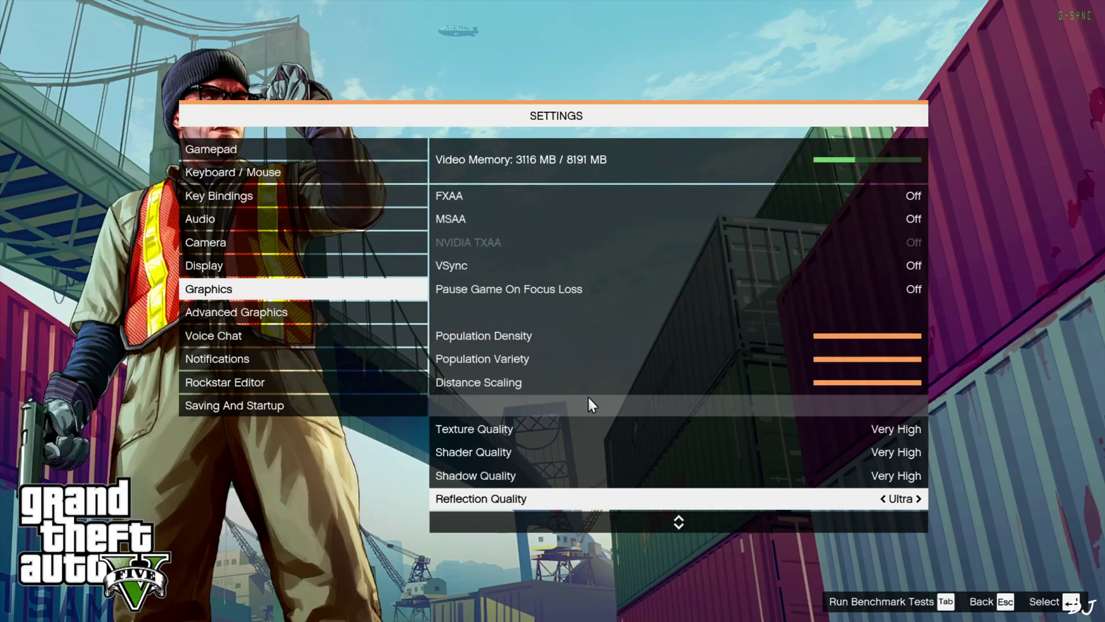
pyautogui.scroll(-6, 588, 397)
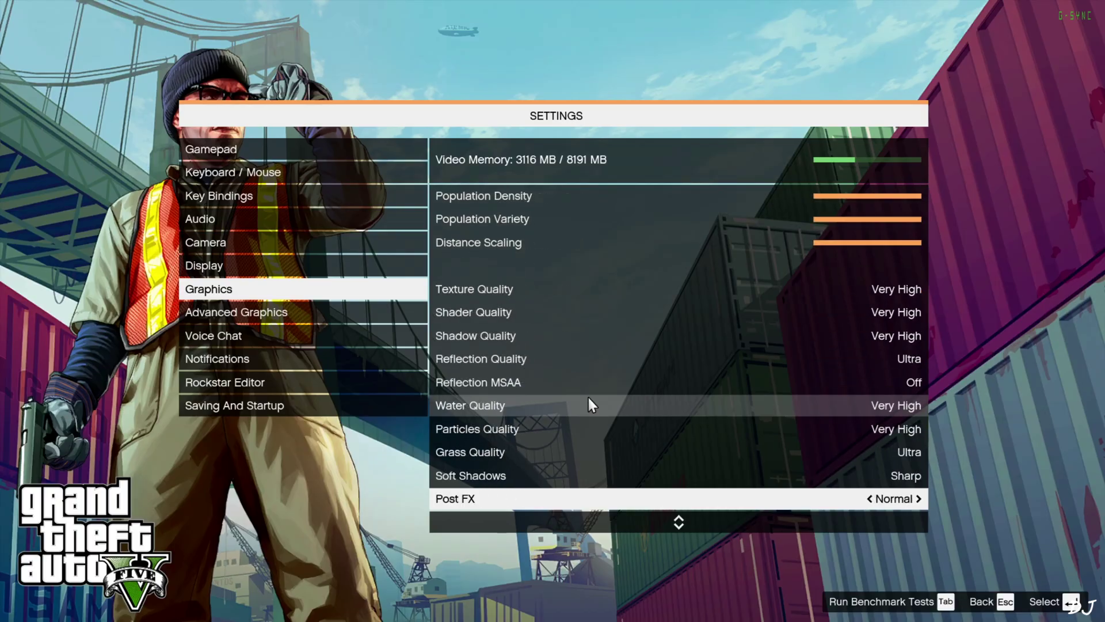
pyautogui.scroll(-3, 588, 397)
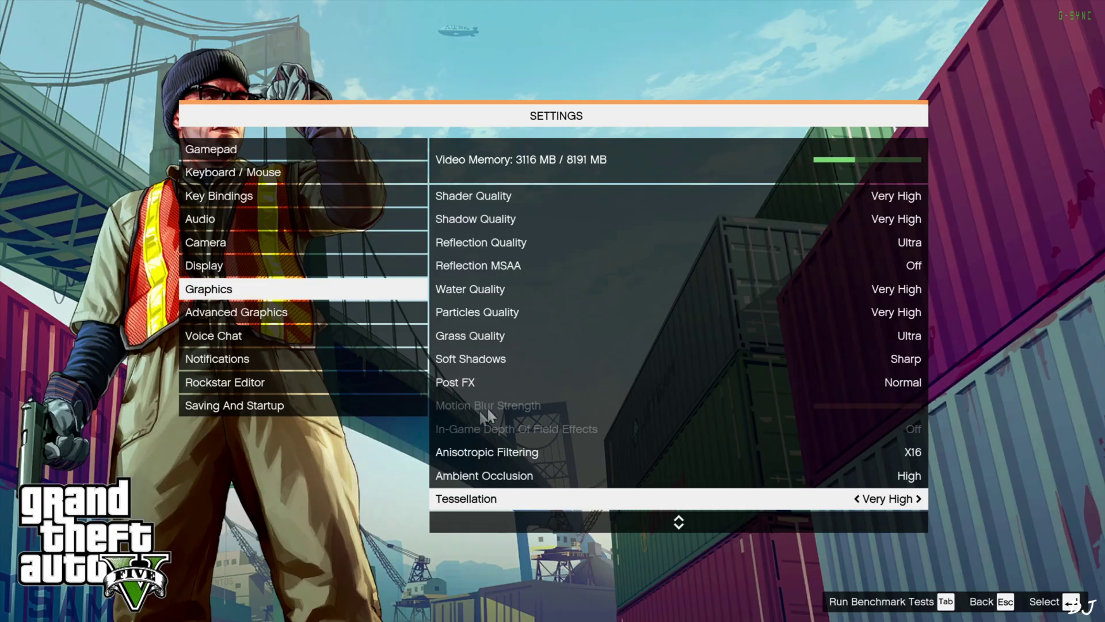
pyautogui.scroll(-1, 578, 419)
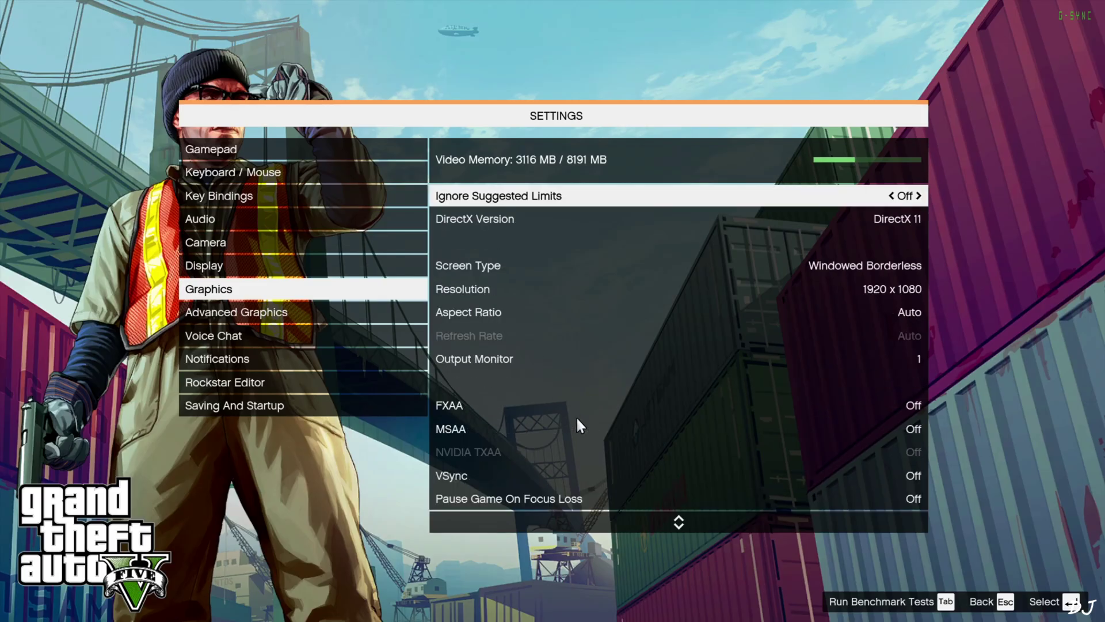
pyautogui.scroll(2, 577, 422)
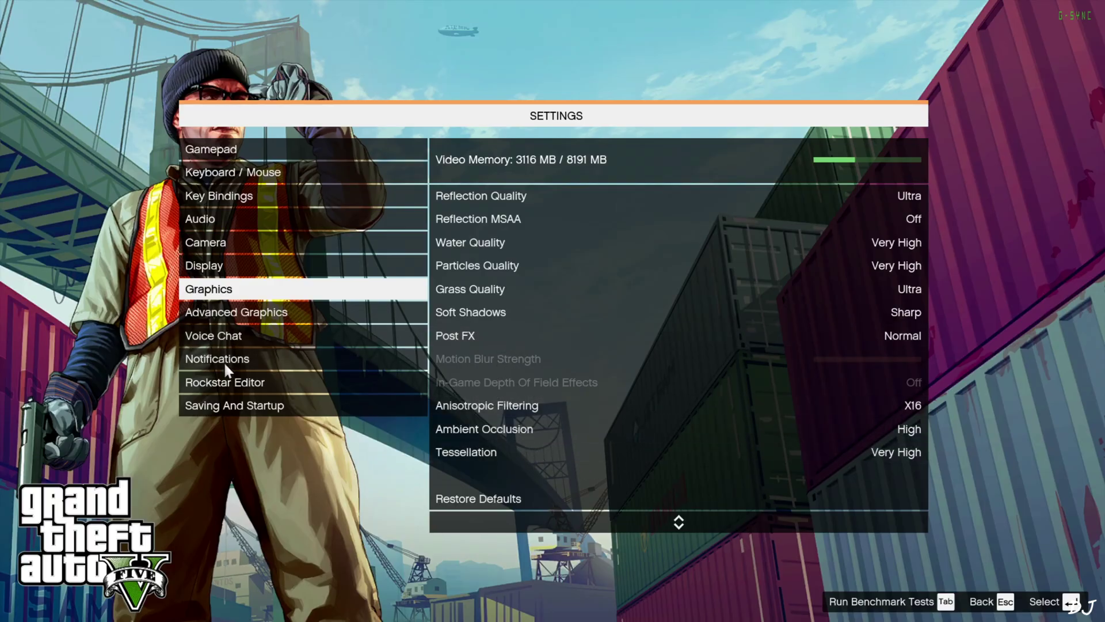
pyautogui.click(221, 316)
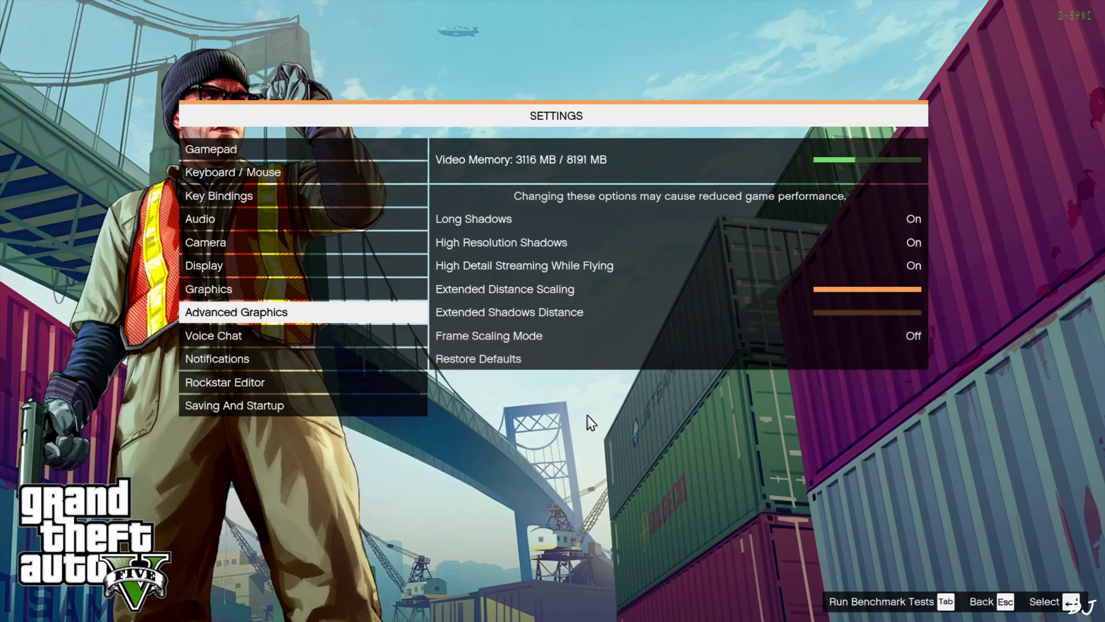
# Open Windows Security and go to the Exclusions page of the virus and threat protection settings
pyautogui.press('super')
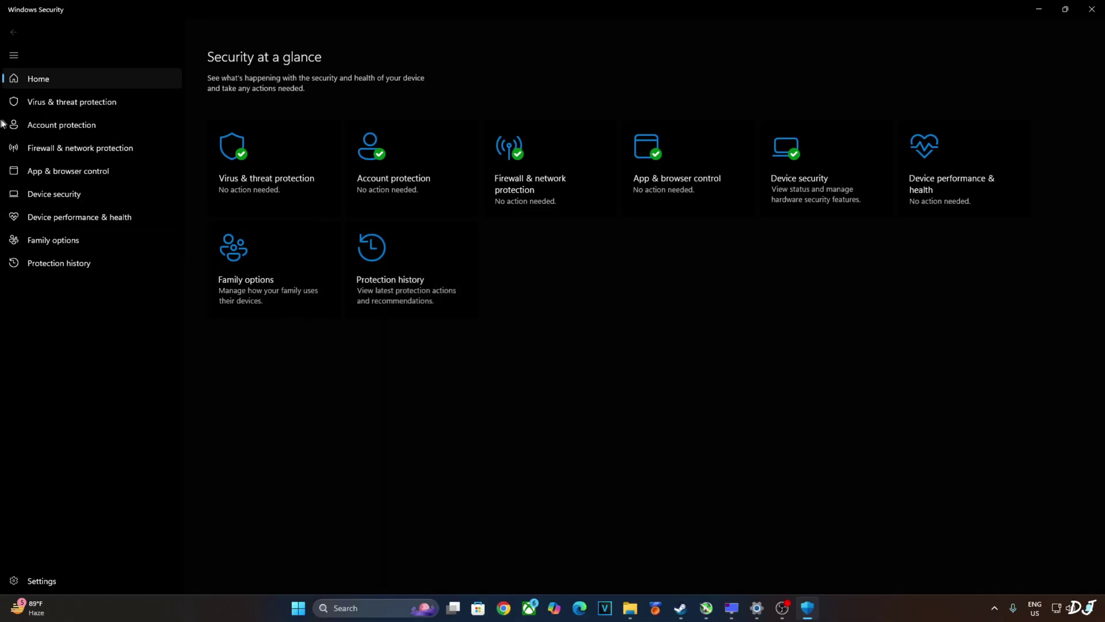
pyautogui.click(67, 103)
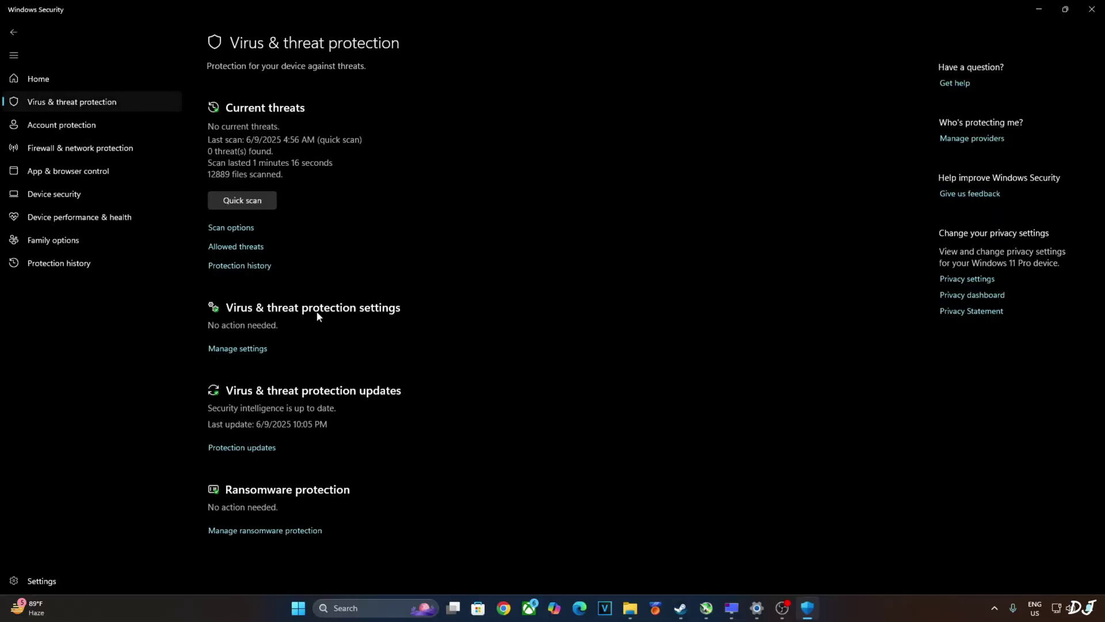
pyautogui.click(247, 349)
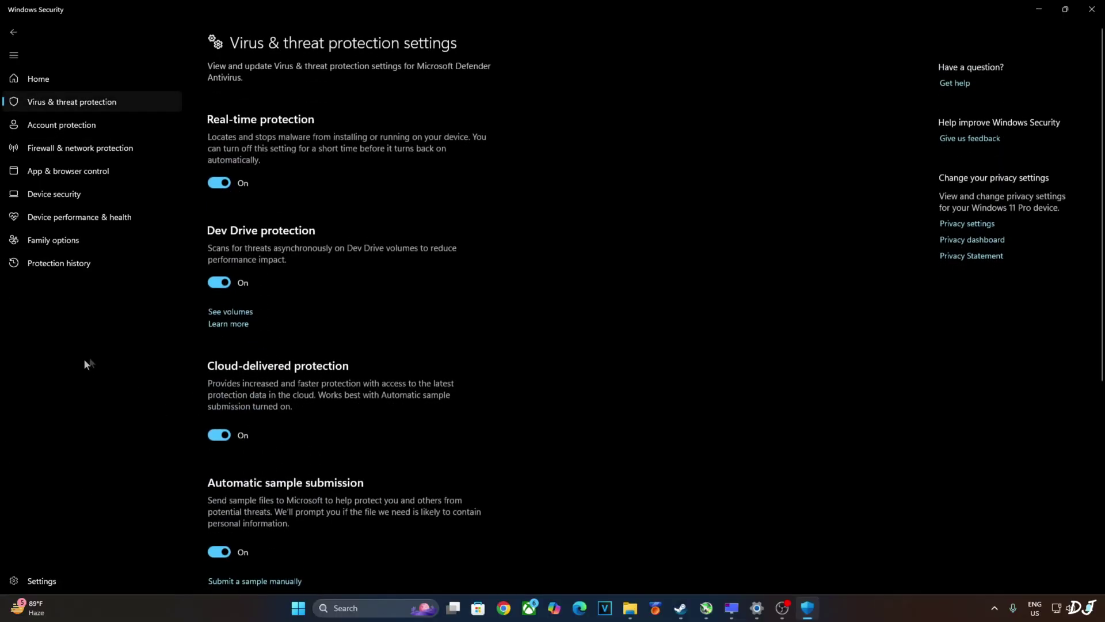
pyautogui.scroll(-5, 343, 384)
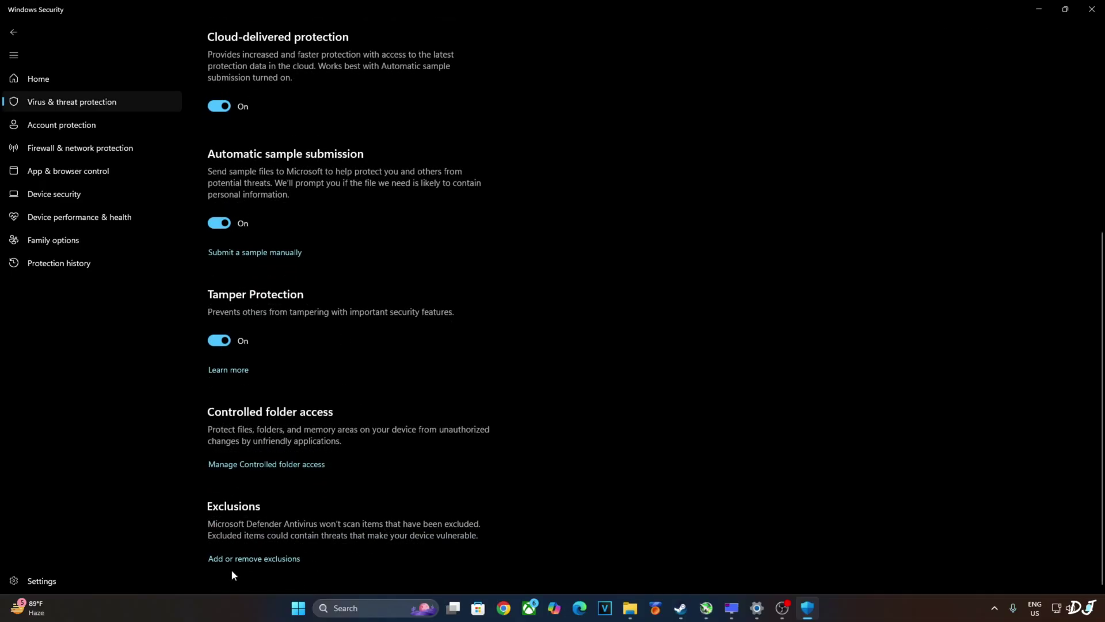
pyautogui.click(262, 558)
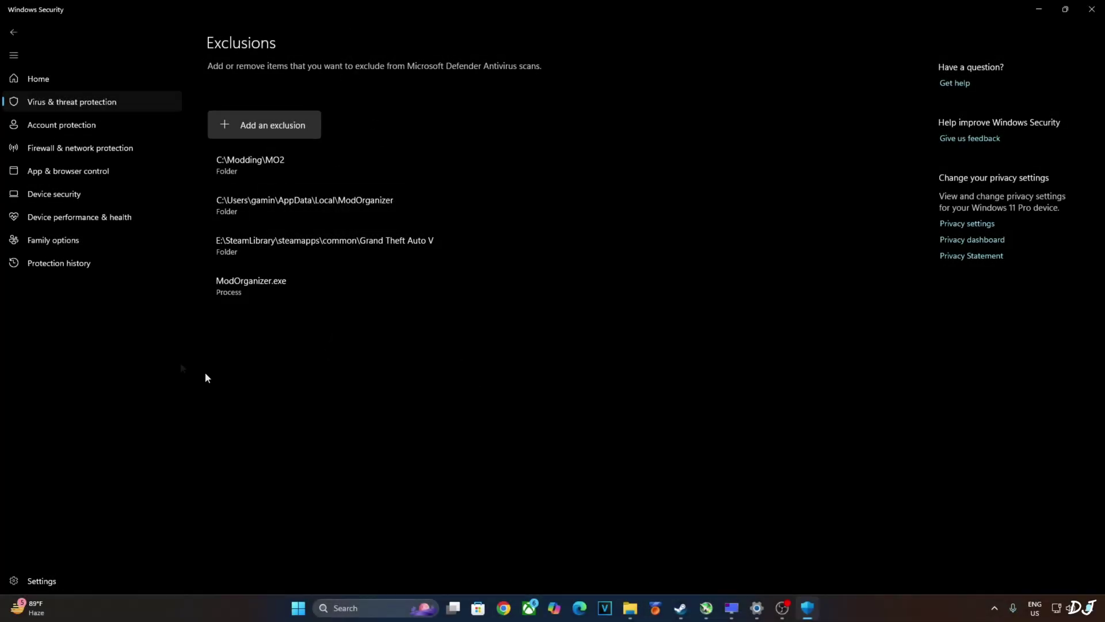
# Add the Grand Theft Auto V folder in E:\SteamLibrary\steamapps\common as a folder exclusion and close Windows Security
pyautogui.click(237, 125)
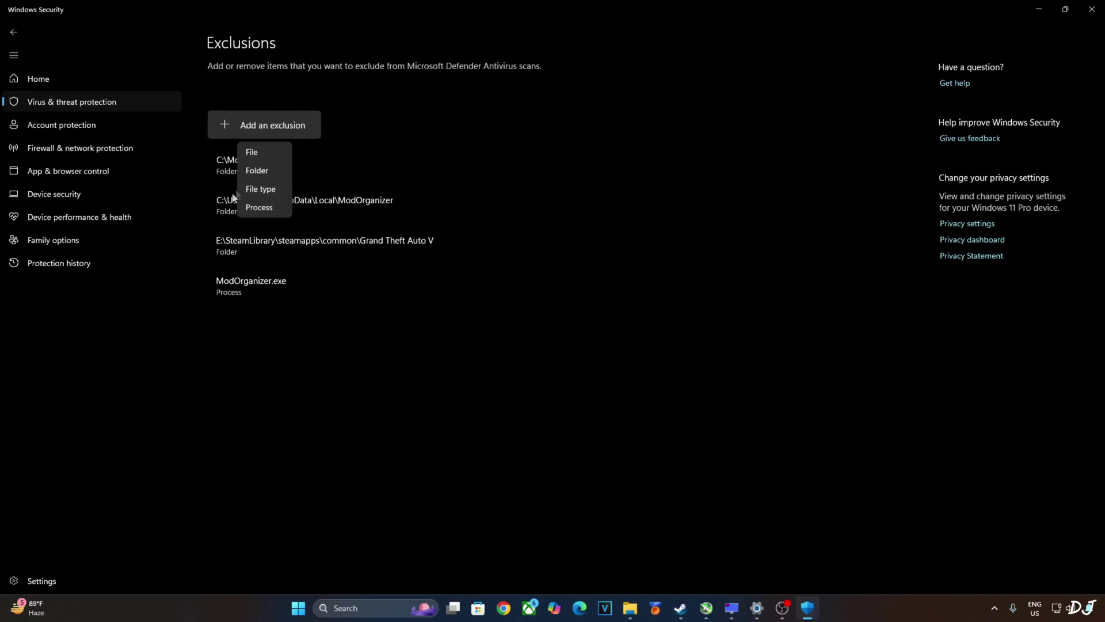
pyautogui.click(260, 171)
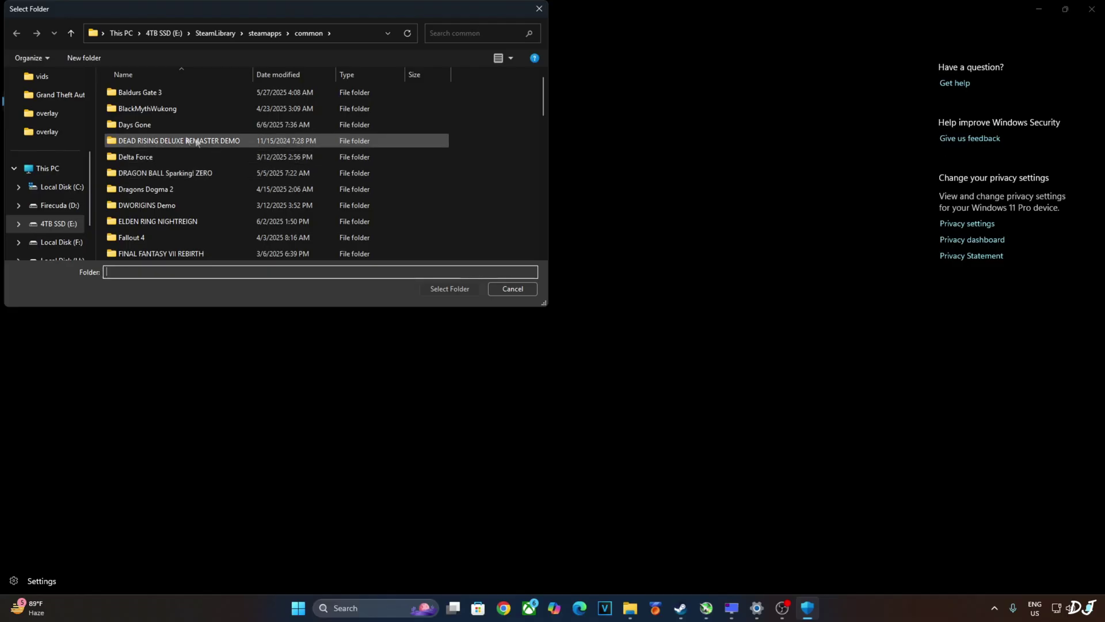
pyautogui.scroll(-3, 196, 144)
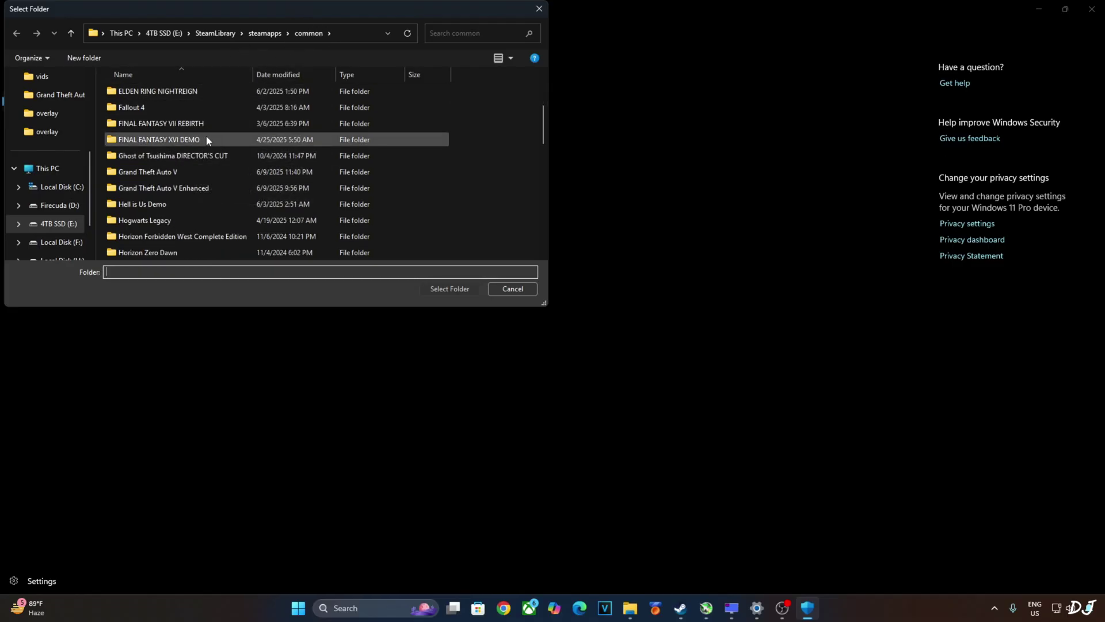
pyautogui.click(133, 173)
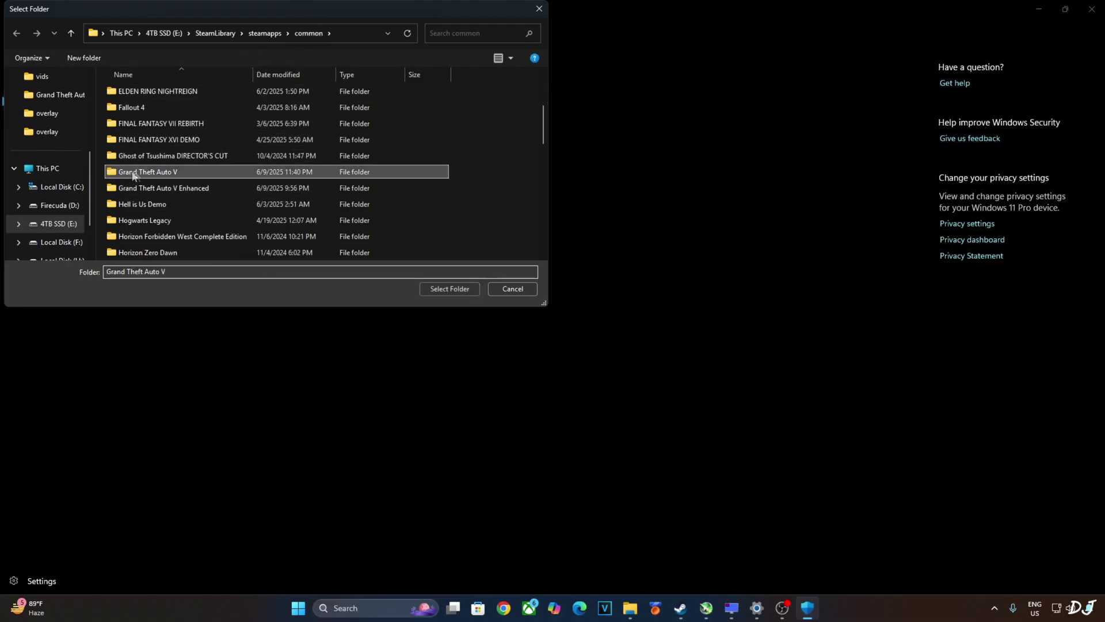
pyautogui.click(438, 290)
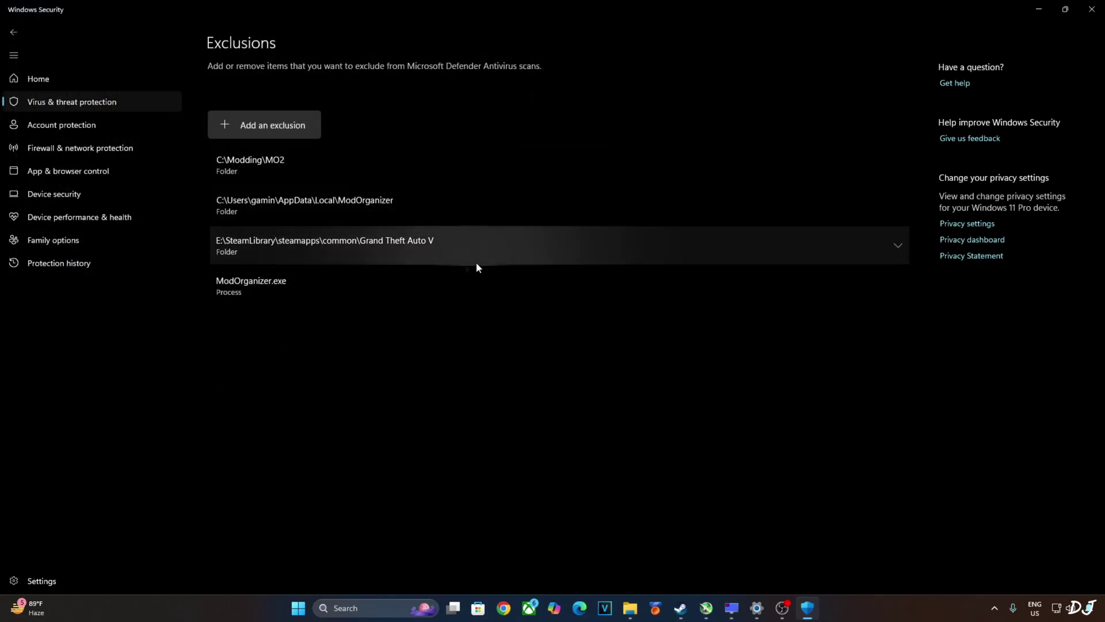
pyautogui.click(1091, 8)
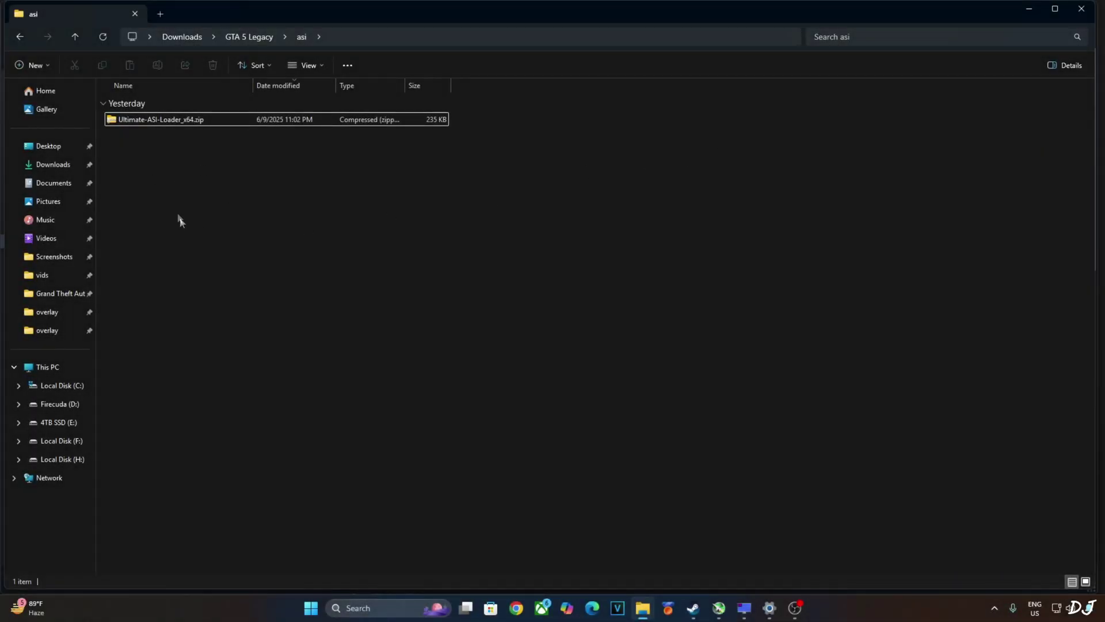
# Copy dinput8.dll from Ultimate-ASI-Loader_x64.zip into the Grand Theft Auto V Legacy installation folder, opened by browsing its local files in Steam
pyautogui.doubleClick(157, 119)
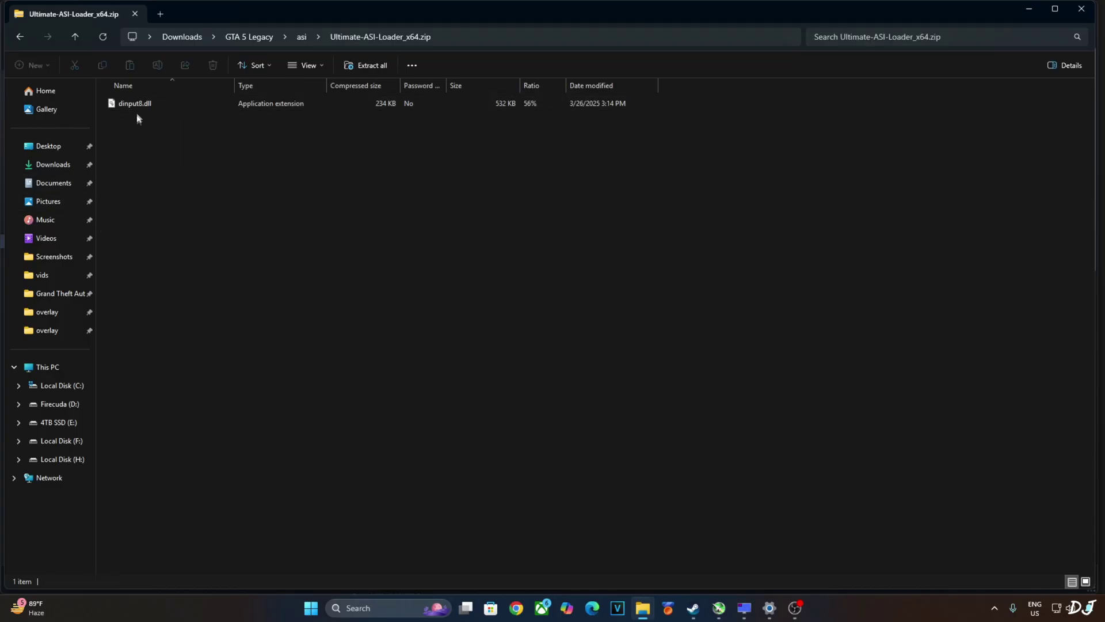
pyautogui.rightClick(139, 104)
pyautogui.click(163, 136)
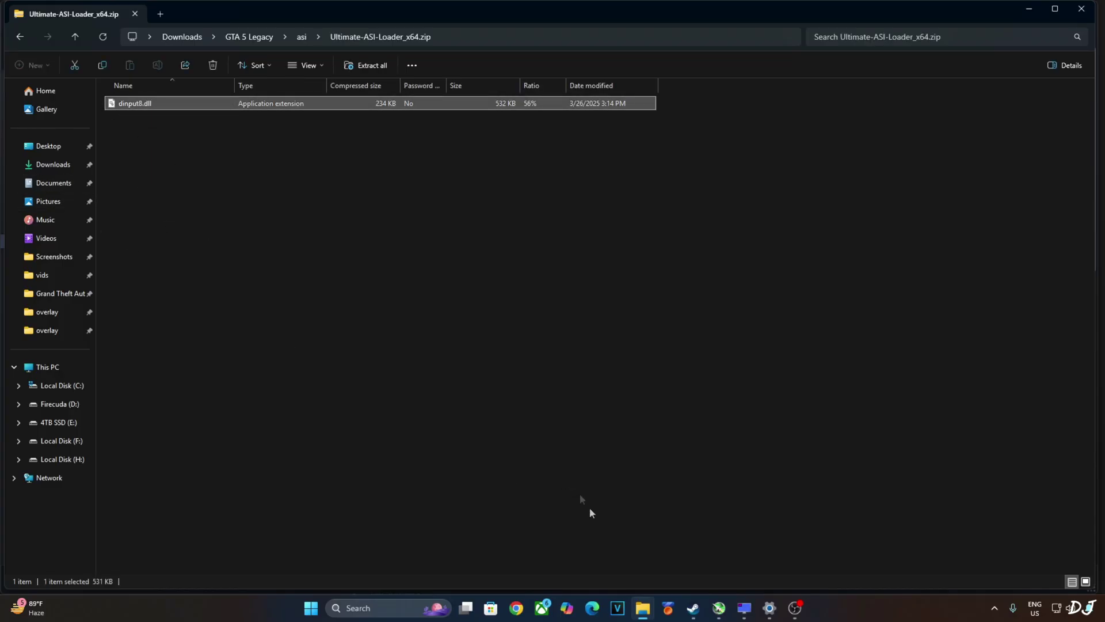
pyautogui.click(693, 609)
pyautogui.rightClick(91, 242)
pyautogui.moveTo(111, 314)
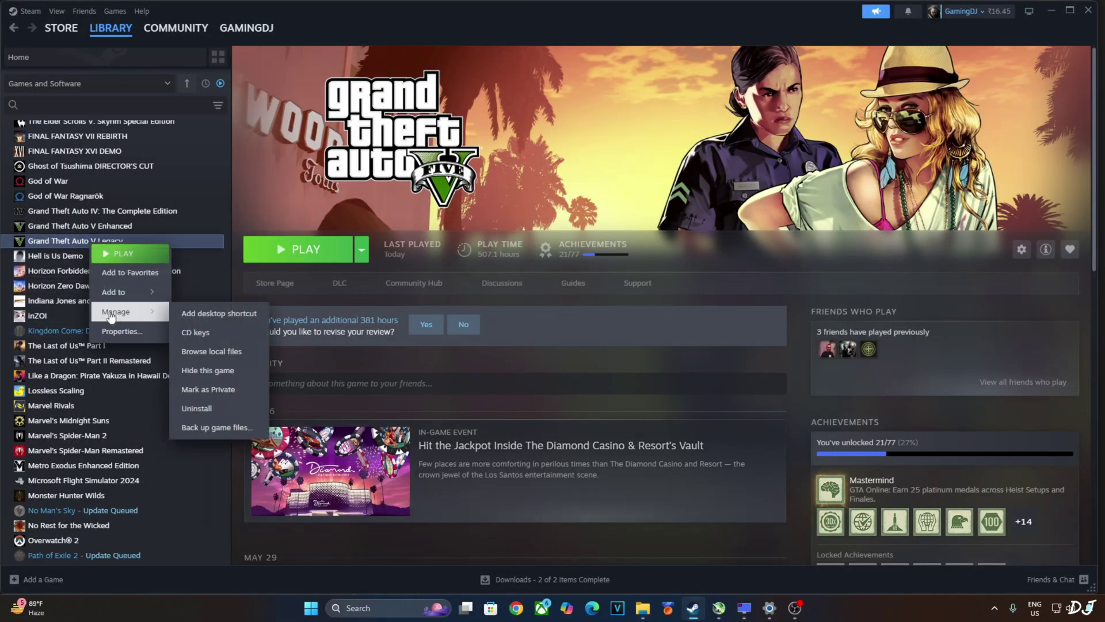
pyautogui.click(229, 354)
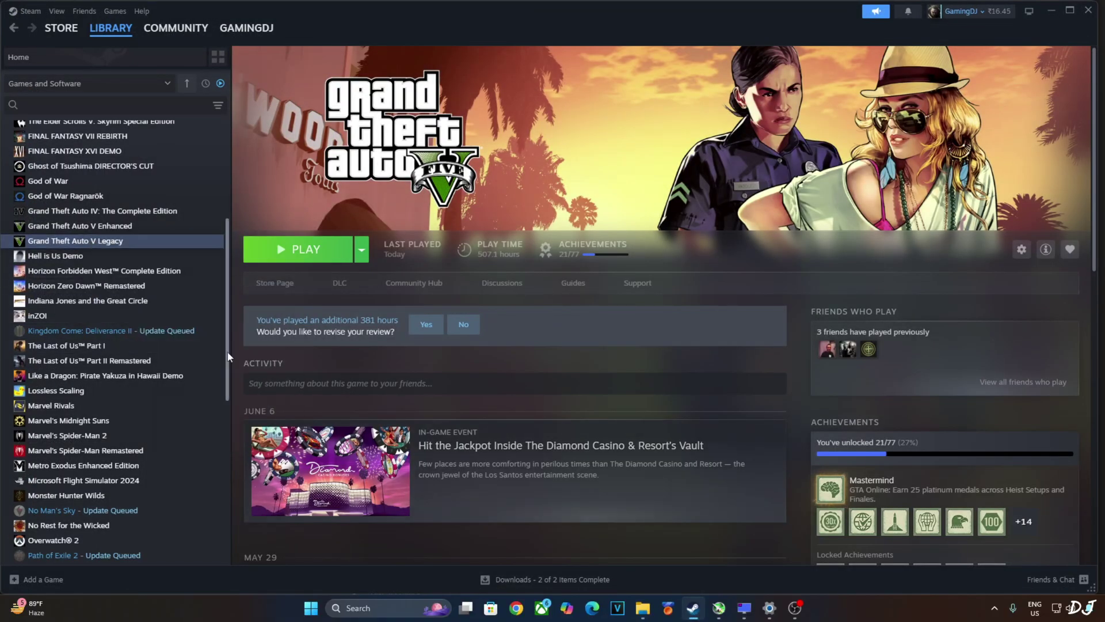
pyautogui.rightClick(565, 230)
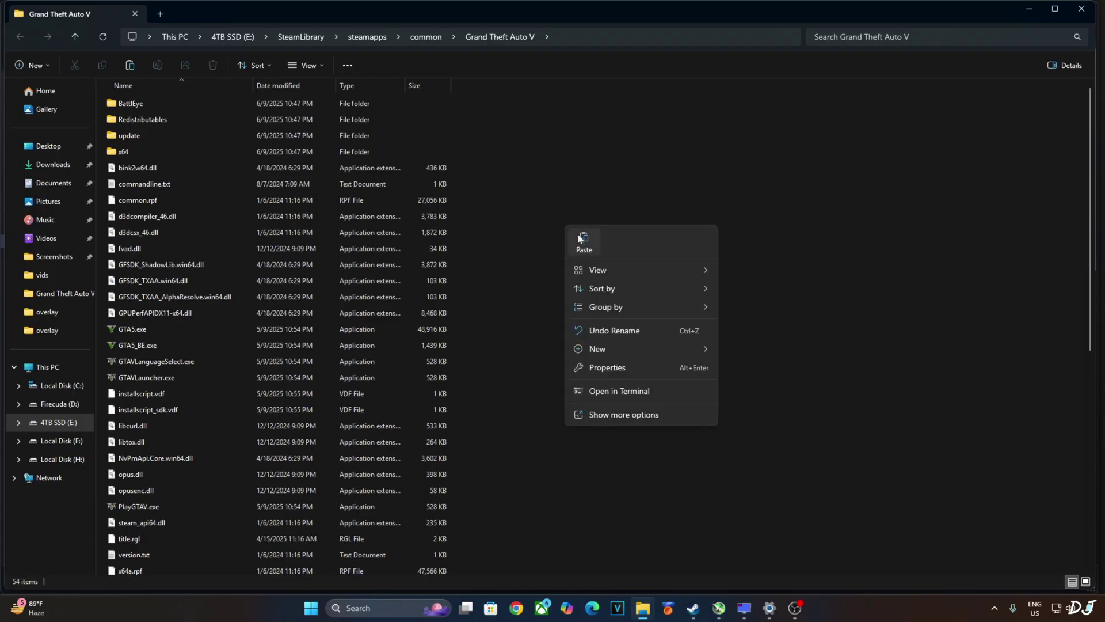
pyautogui.click(583, 237)
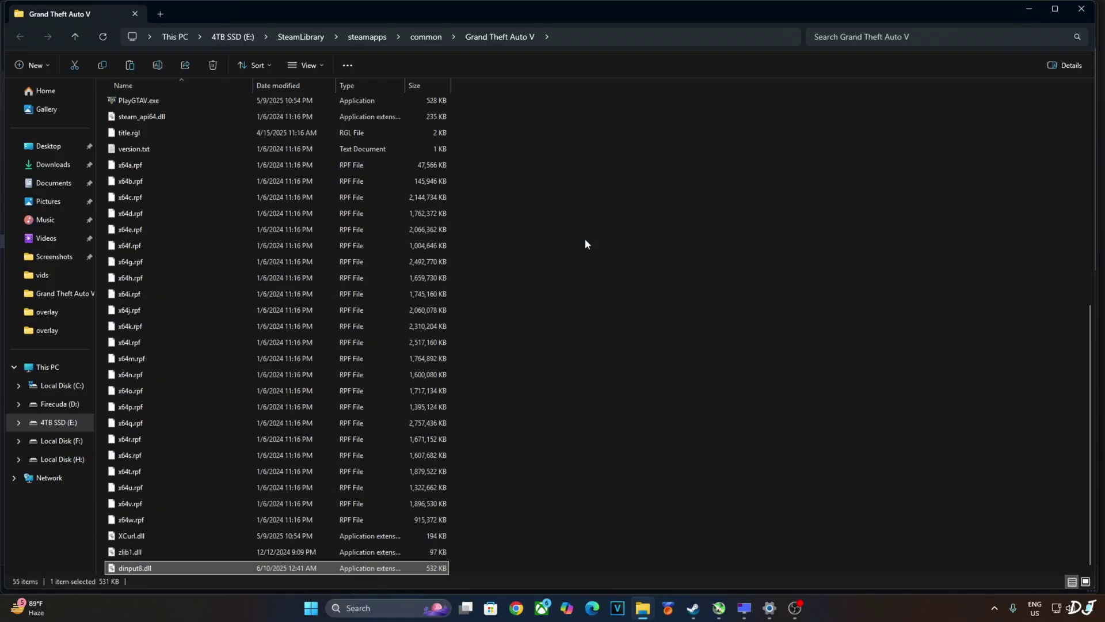
# Copy the mods folder, GTAVUpscaler.asi and ReShade.asi from GTAVUpscaler-FSR3Build09-Hotfix1.zip into the Grand Theft Auto V Legacy installation folder
pyautogui.click(162, 14)
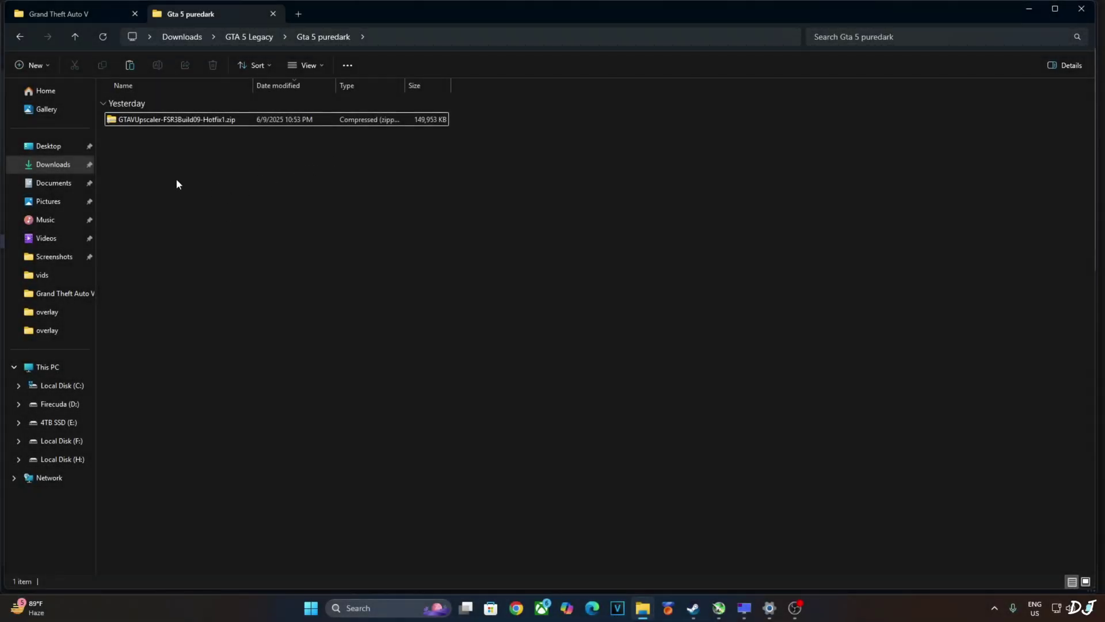
pyautogui.doubleClick(165, 120)
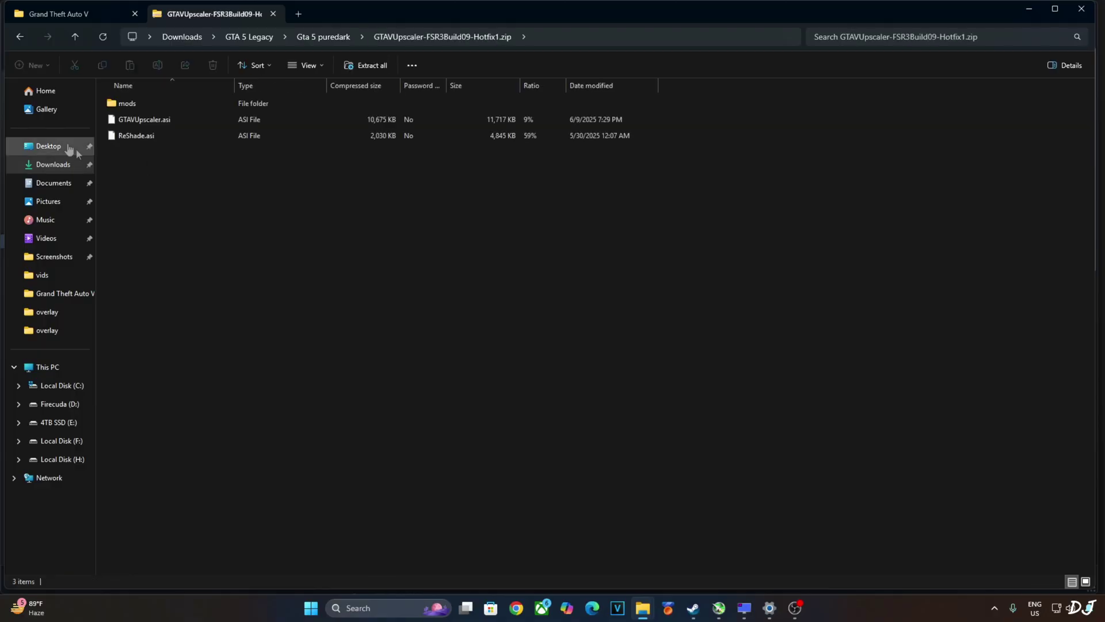
pyautogui.moveTo(143, 144); pyautogui.dragTo(123, 103)
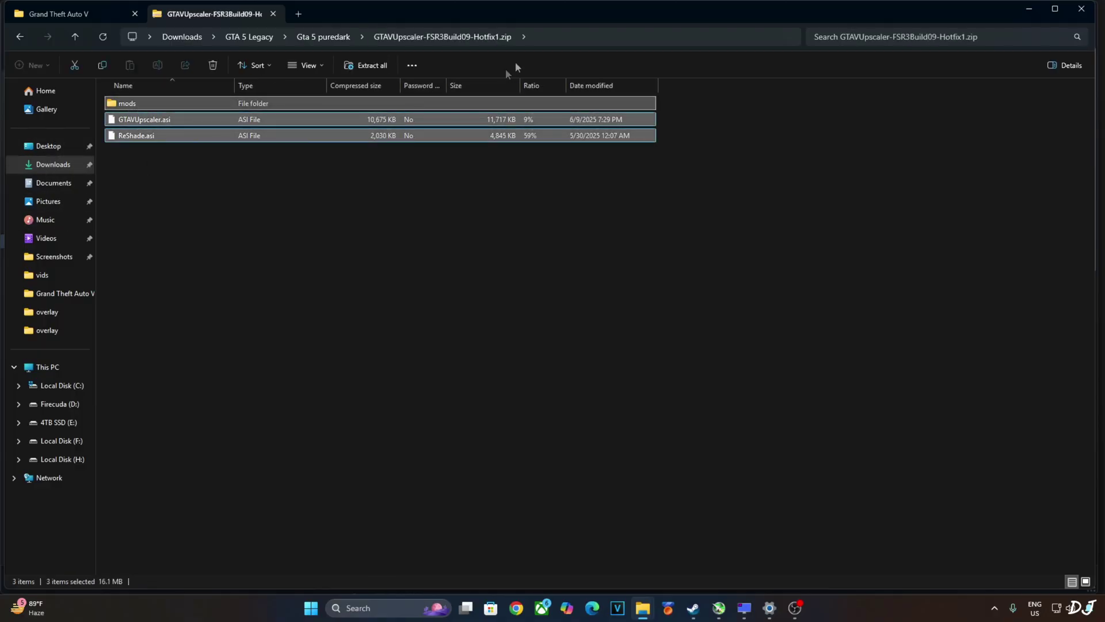
pyautogui.rightClick(138, 136)
pyautogui.click(159, 176)
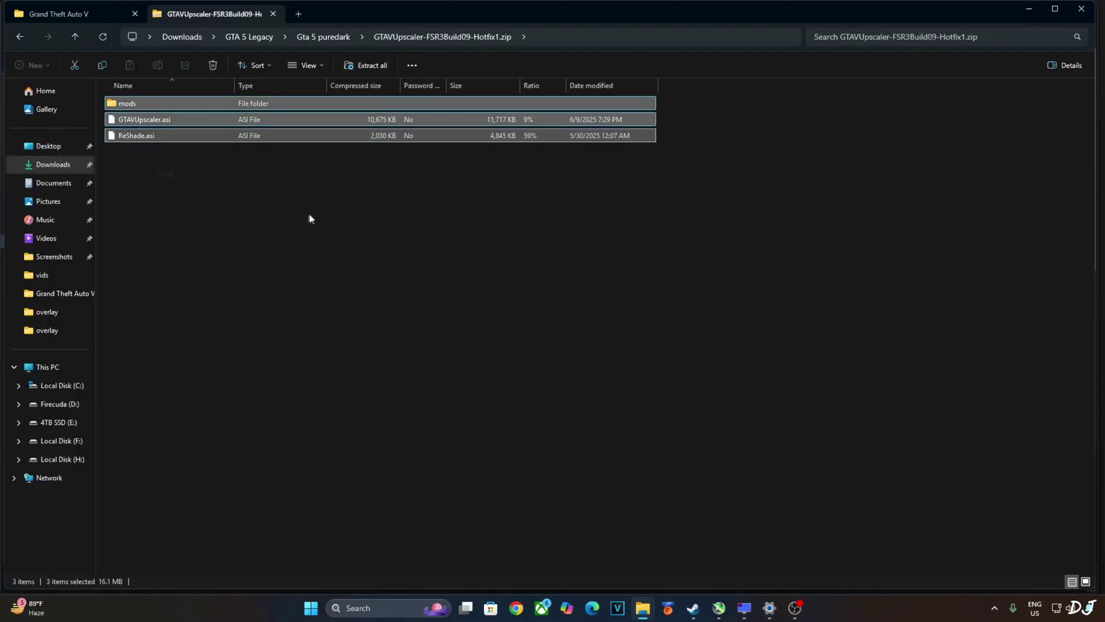
pyautogui.click(693, 608)
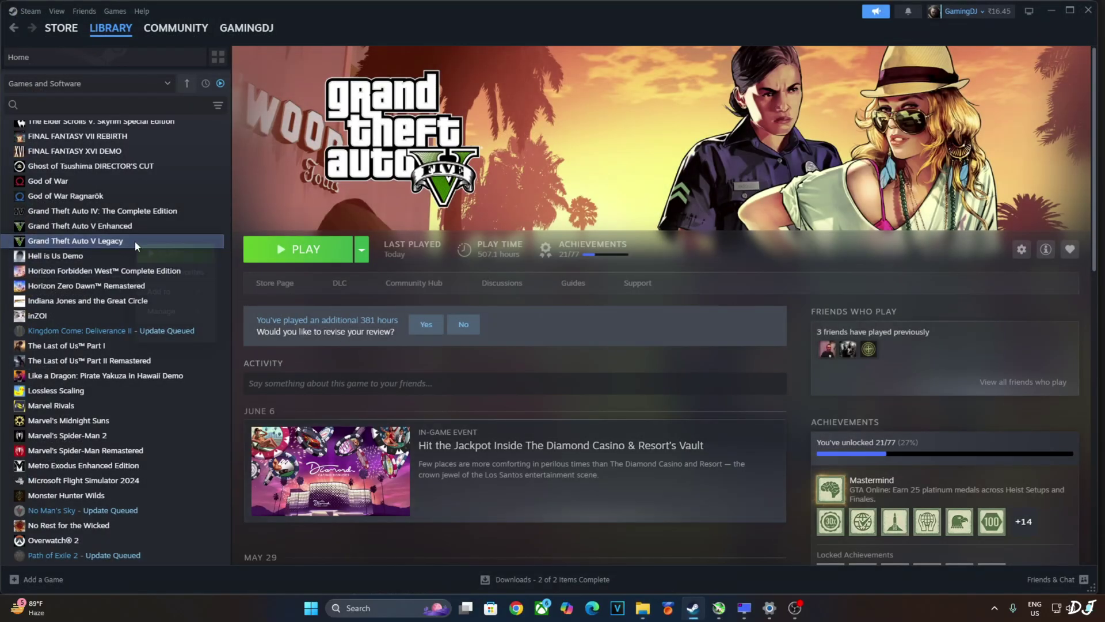
pyautogui.rightClick(135, 242)
pyautogui.moveTo(183, 313)
pyautogui.click(253, 350)
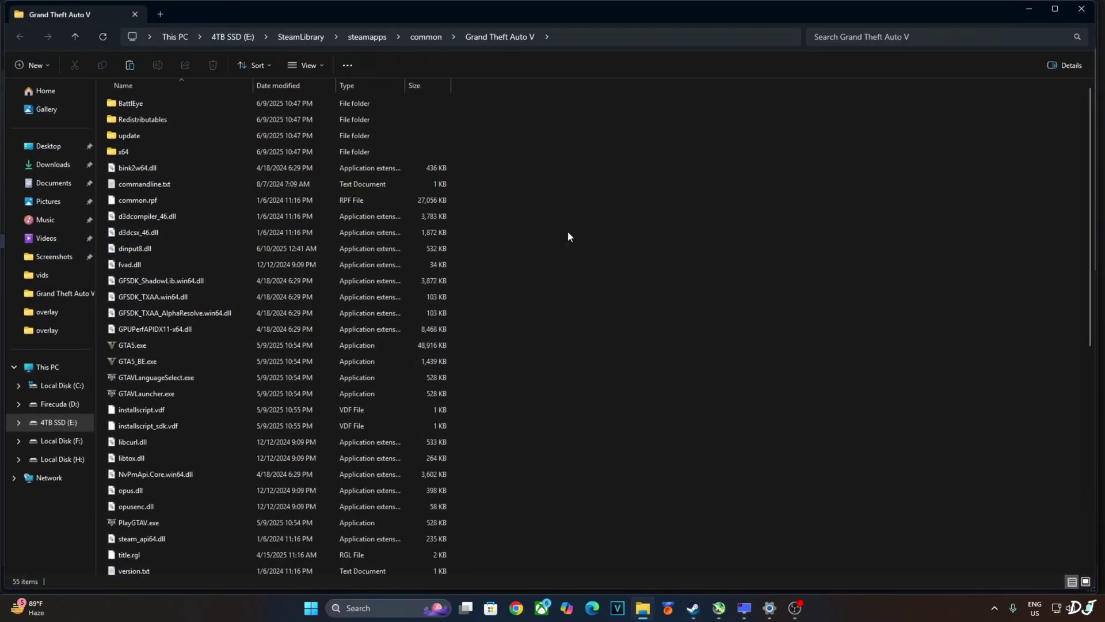
pyautogui.rightClick(572, 221)
pyautogui.click(584, 231)
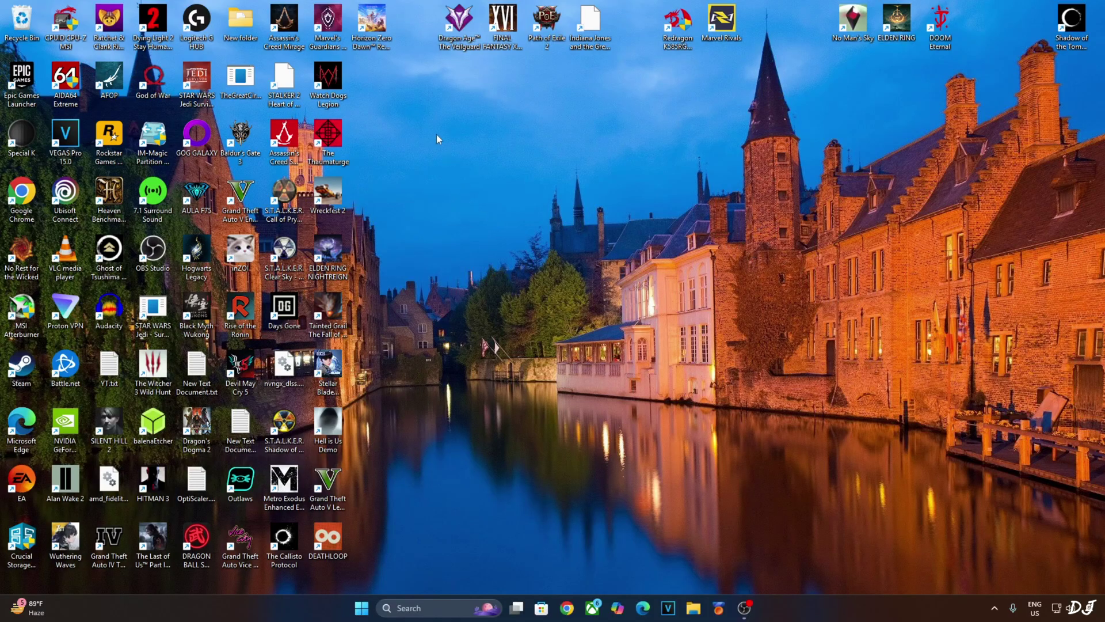
# Open the Windows display Graphics settings and examine the windowed game optimizations, GPU scheduling and variable refresh rate options
pyautogui.rightClick(437, 134)
pyautogui.click(521, 299)
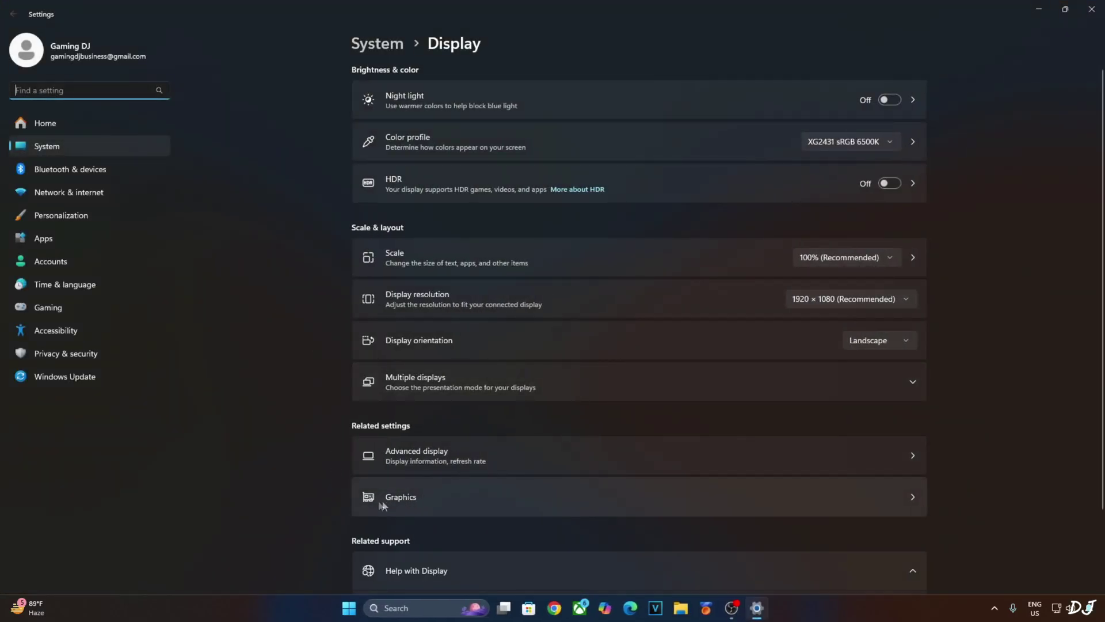
pyautogui.click(376, 499)
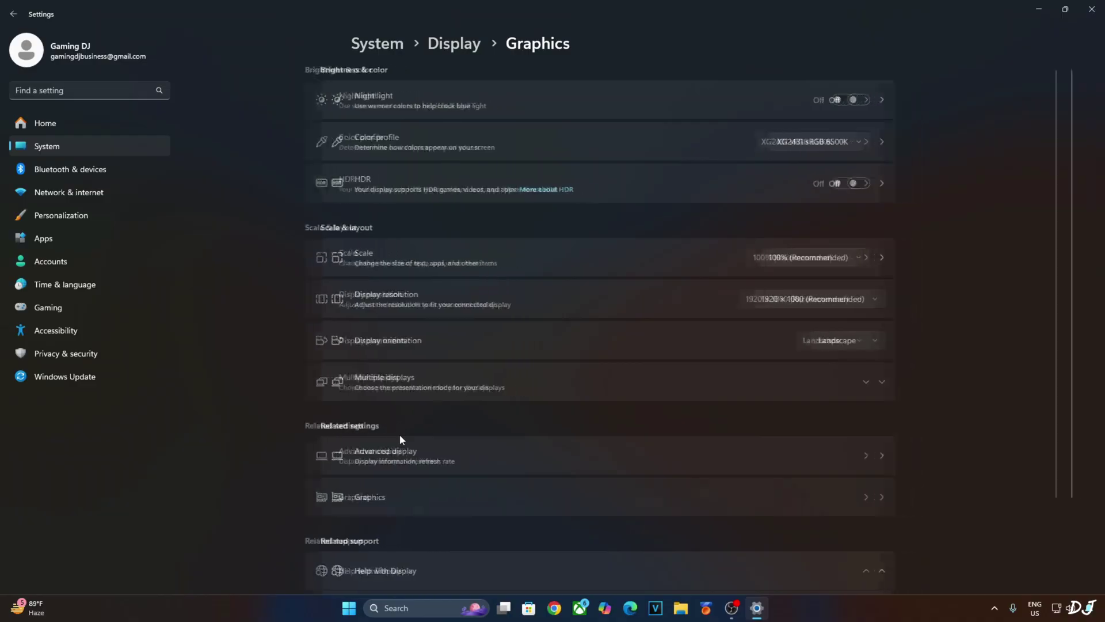
pyautogui.click(375, 226)
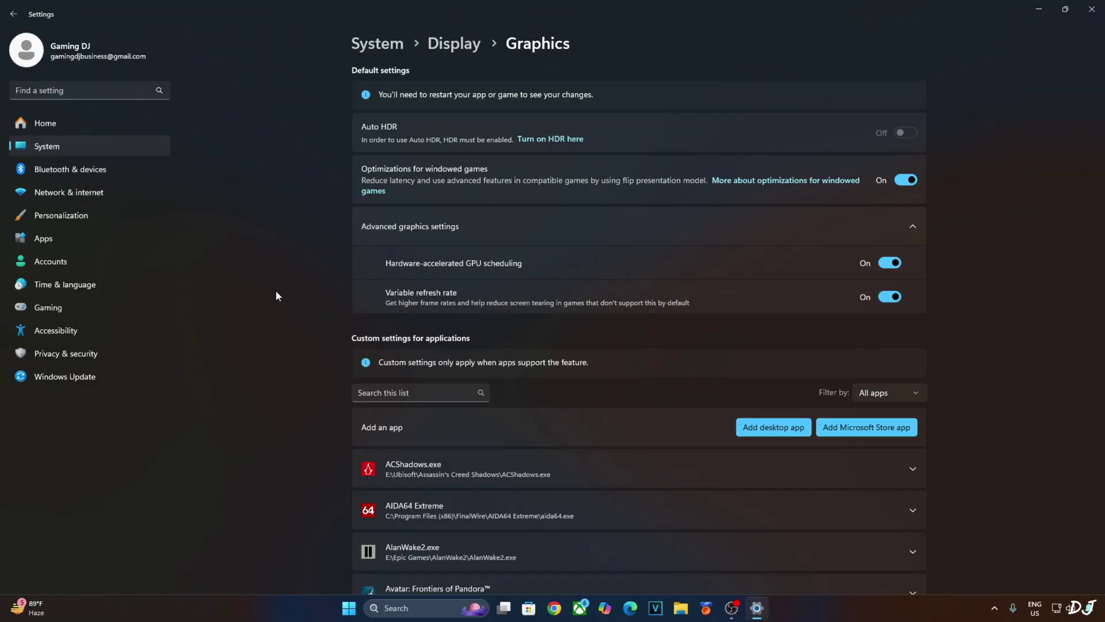
# Open NVIDIA Control Panel and set Low Latency Mode to Ultra in the Grand Theft Auto V (gta5.exe) program settings
pyautogui.press('super')
pyautogui.write('nvidia control panel')
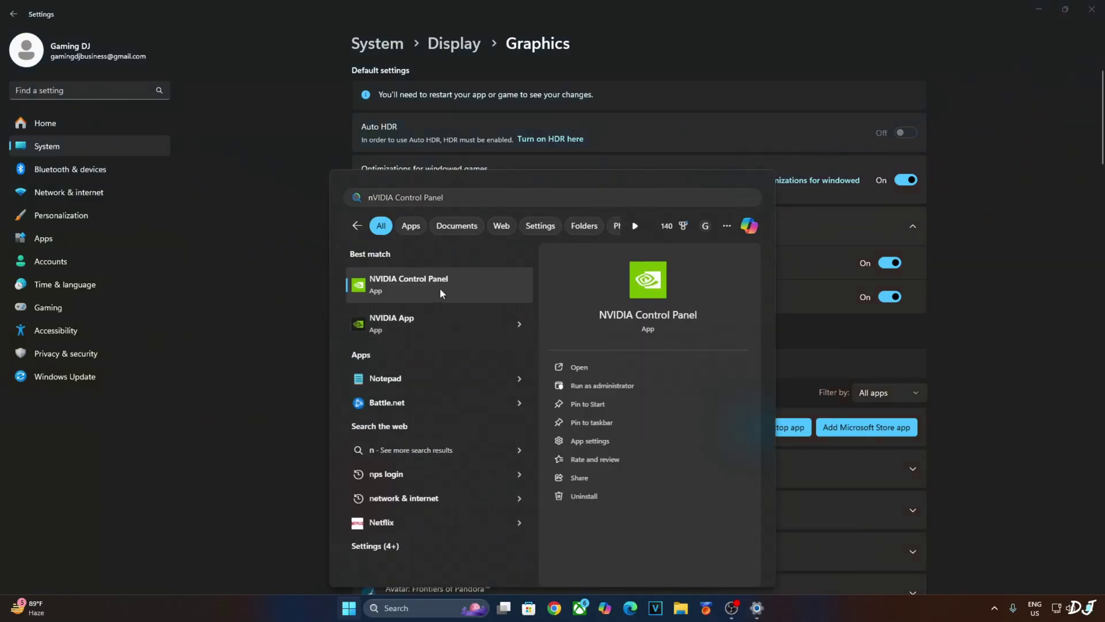
pyautogui.click(440, 288)
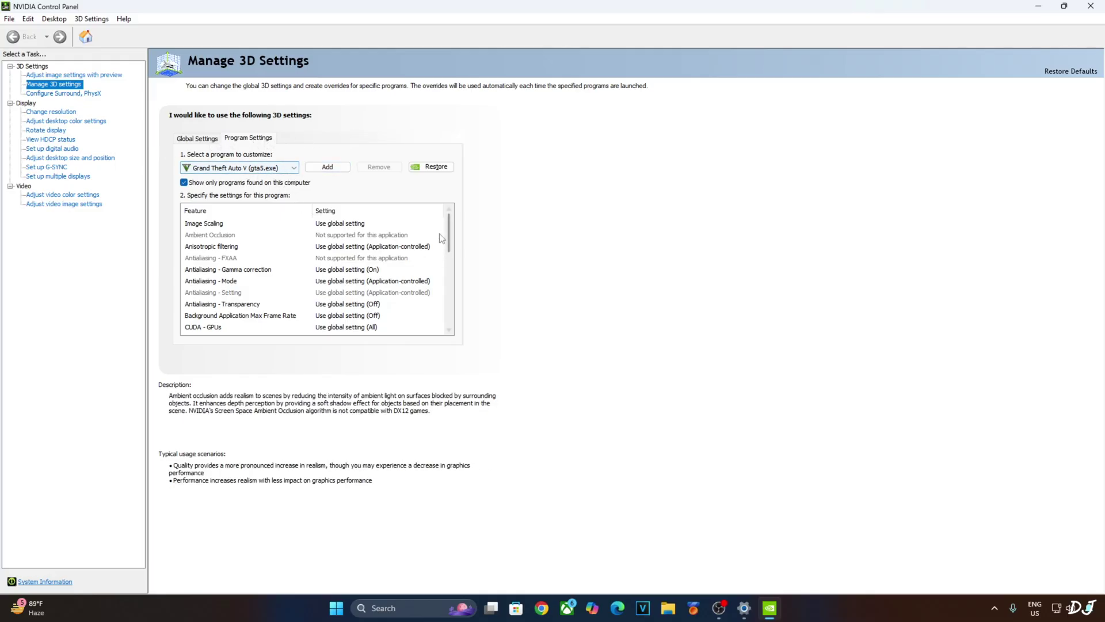
pyautogui.moveTo(450, 235); pyautogui.dragTo(452, 270)
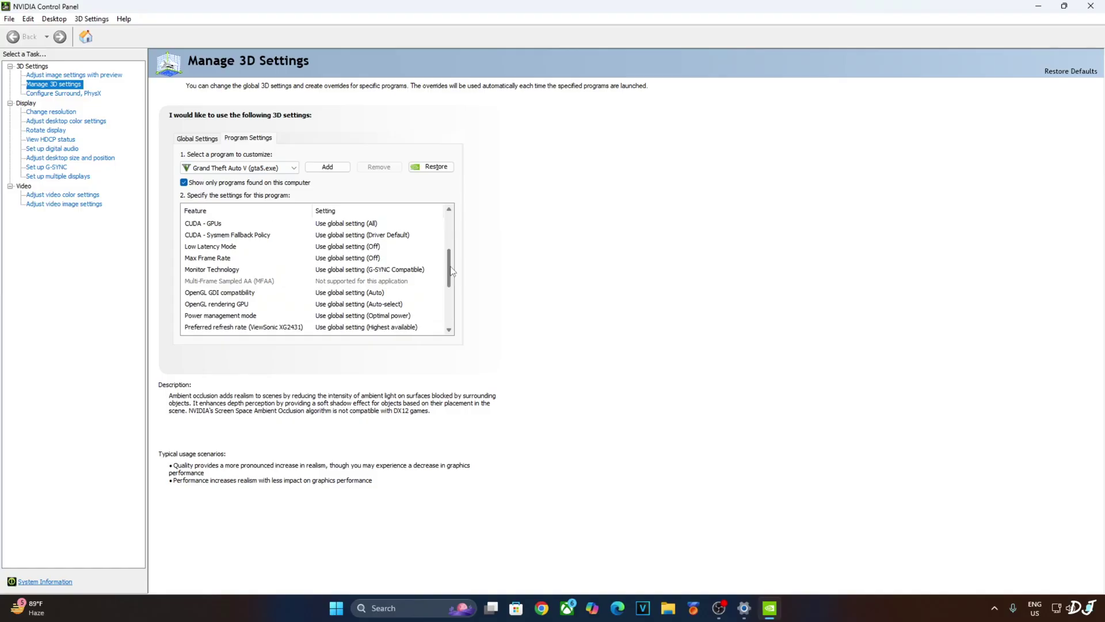
pyautogui.click(357, 246)
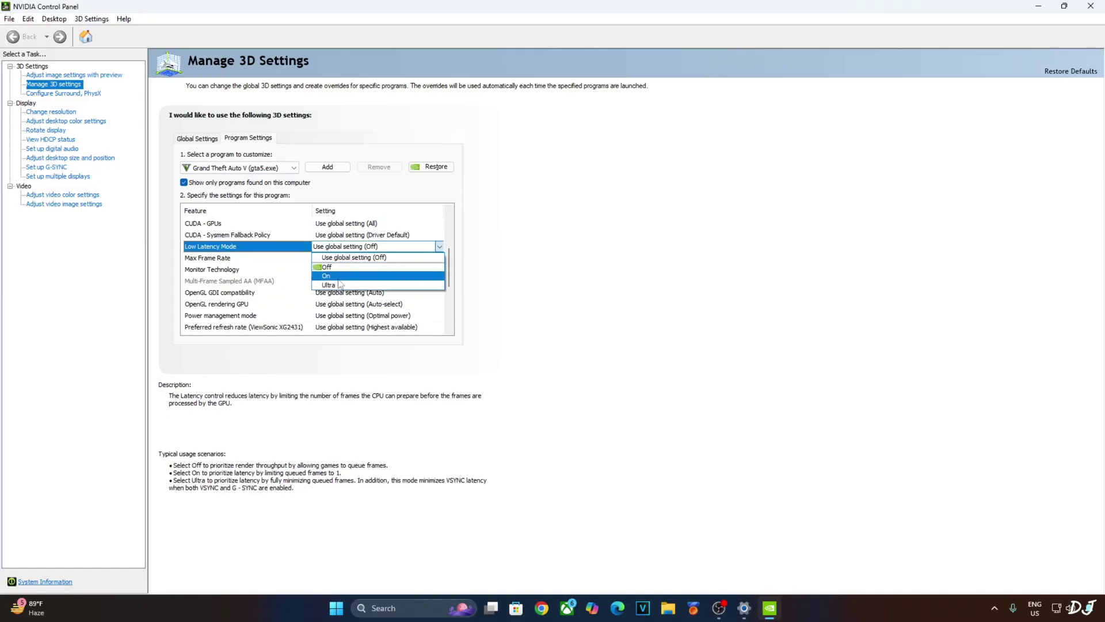
pyautogui.click(339, 285)
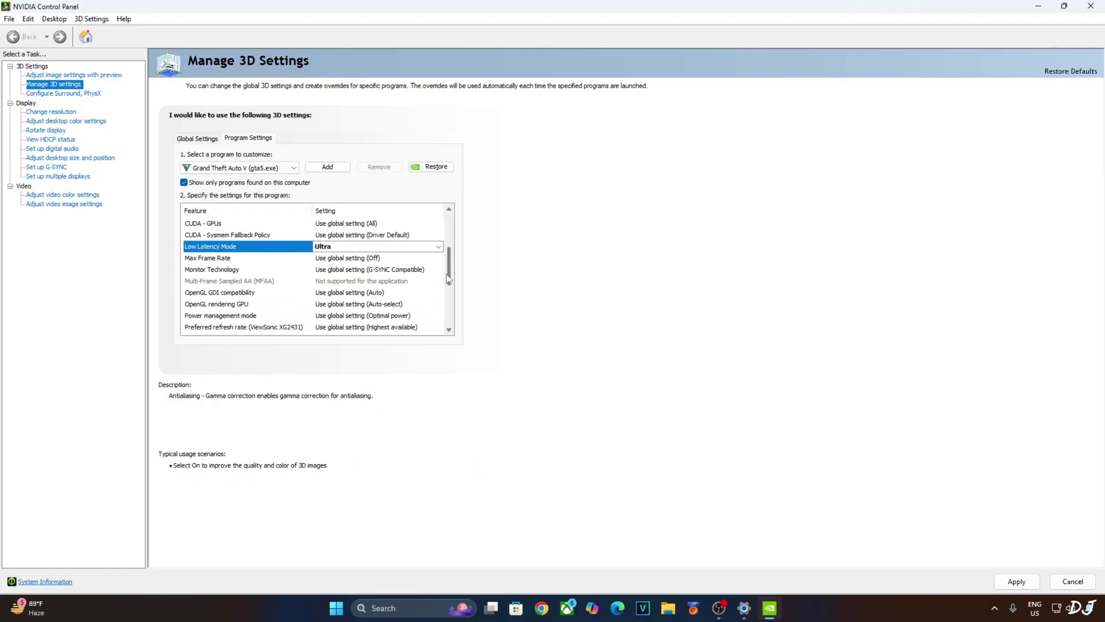
pyautogui.moveTo(449, 270); pyautogui.dragTo(448, 325)
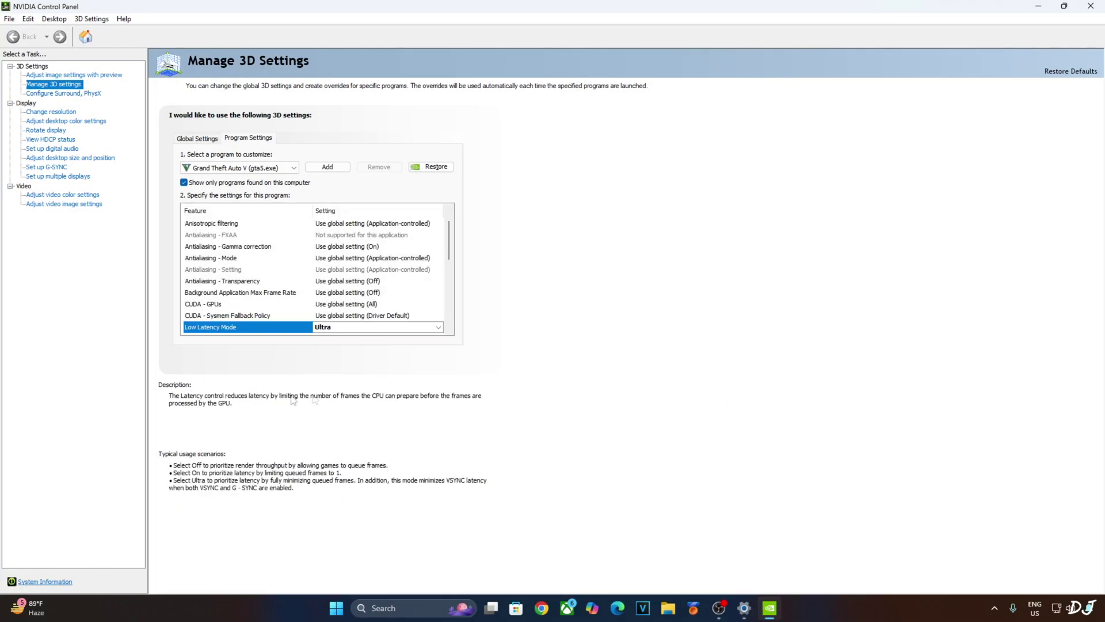
# Examine the G-SYNC setup options and the G-SYNC Compatible Indicator setting
pyautogui.click(54, 167)
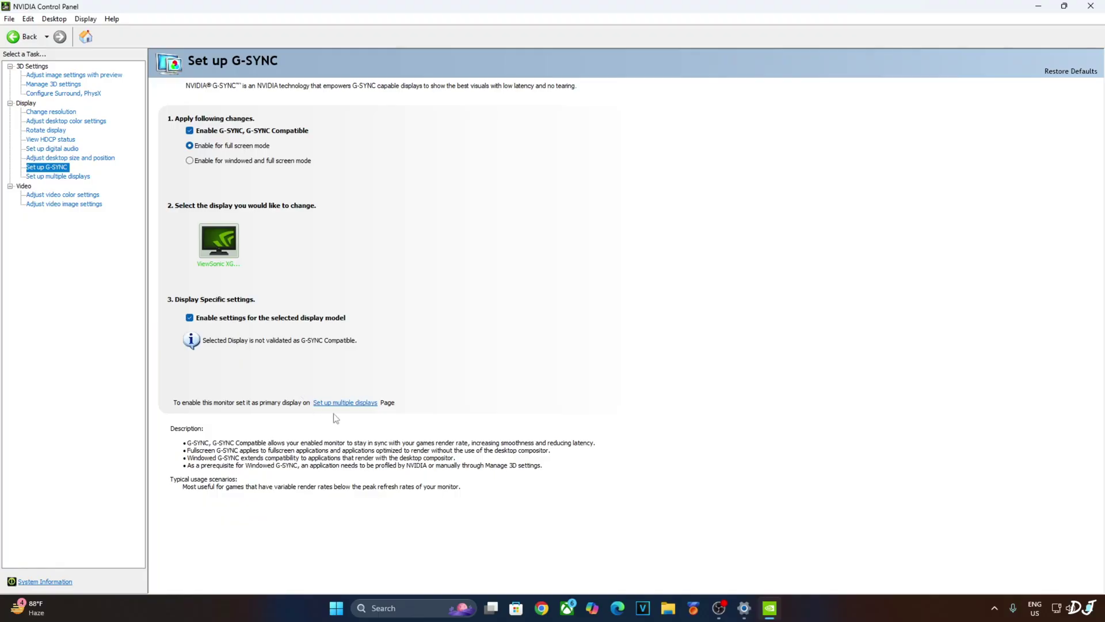
pyautogui.click(92, 20)
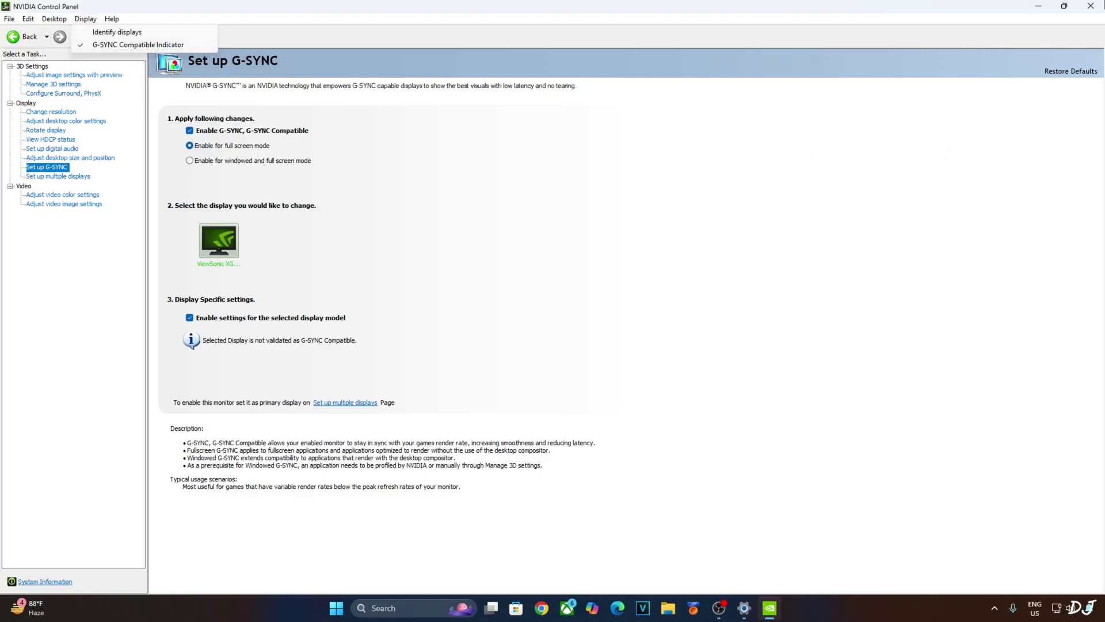
# Close NVIDIA Control Panel and launch the story version of Grand Theft Auto V Legacy from the Steam library
pyautogui.click(1099, 4)
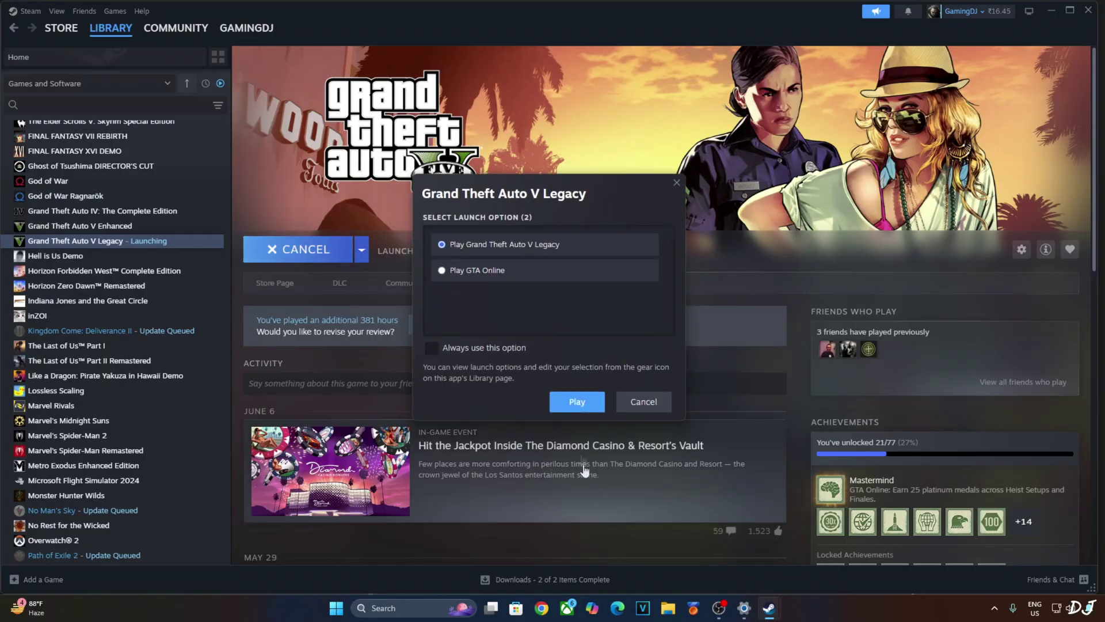
pyautogui.click(568, 403)
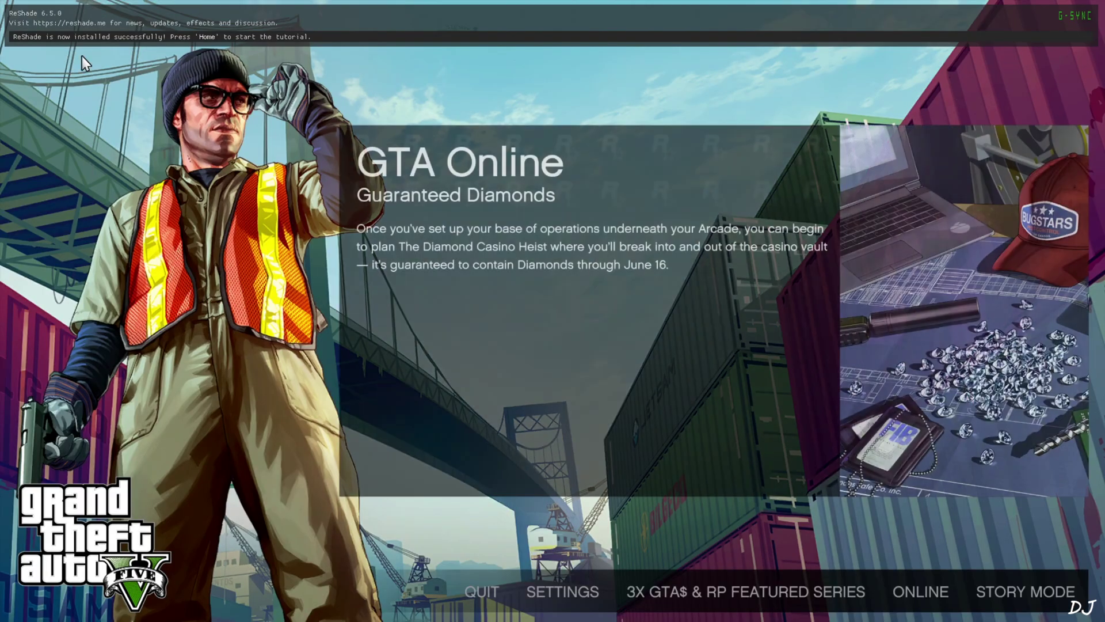
# Open the ReShade overlay, skip its tutorial and turn off Show FPS in the overlay settings
pyautogui.press('Home')
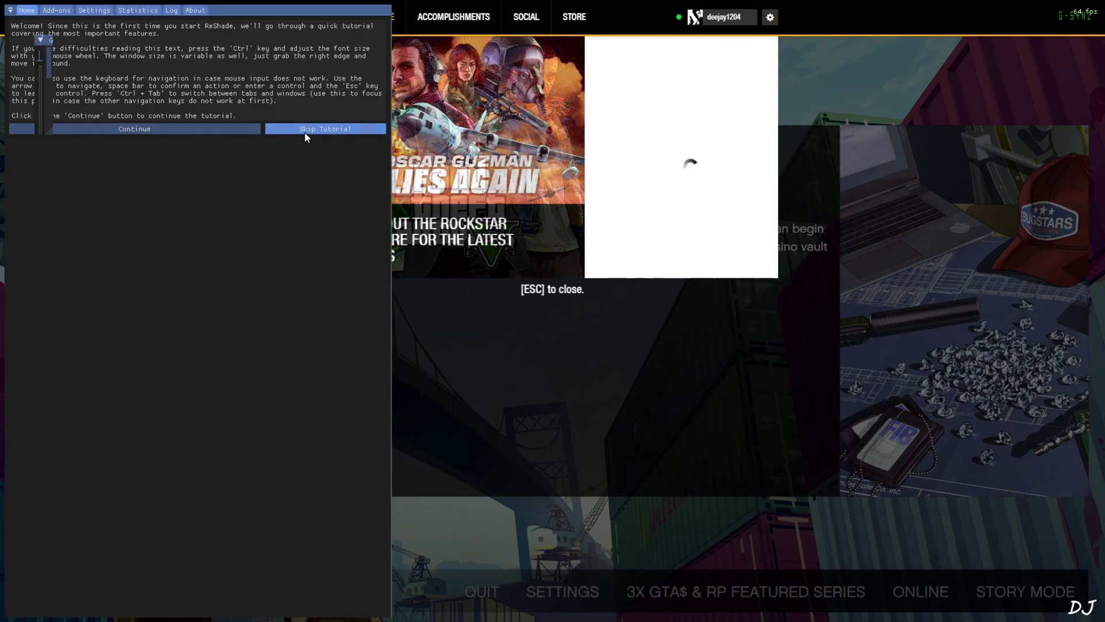
pyautogui.click(305, 130)
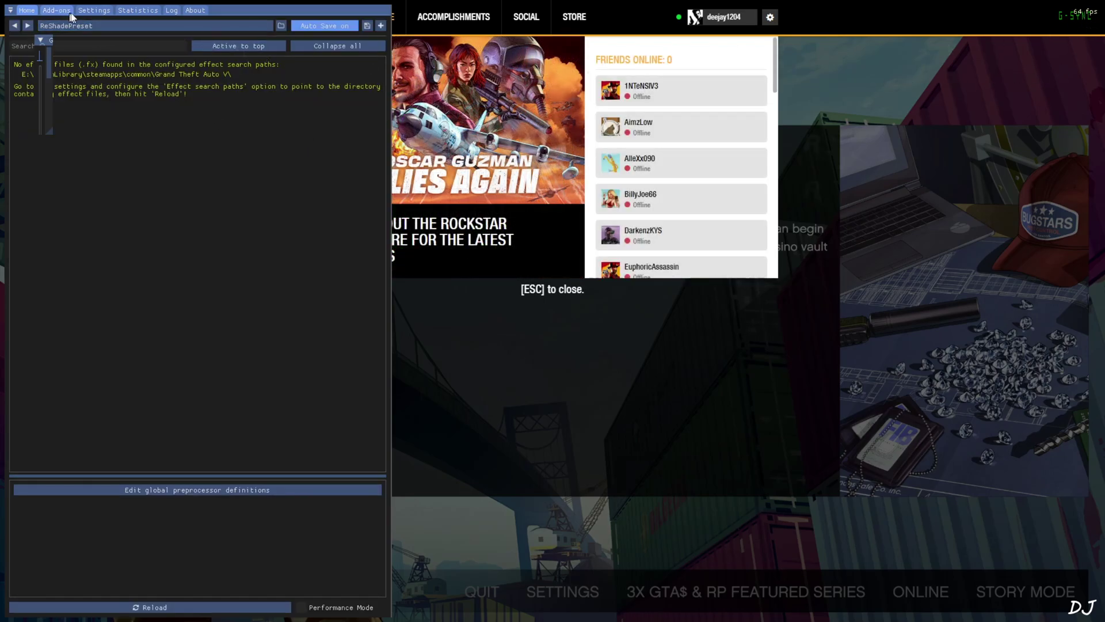
pyautogui.click(94, 10)
pyautogui.moveTo(389, 110); pyautogui.dragTo(374, 242)
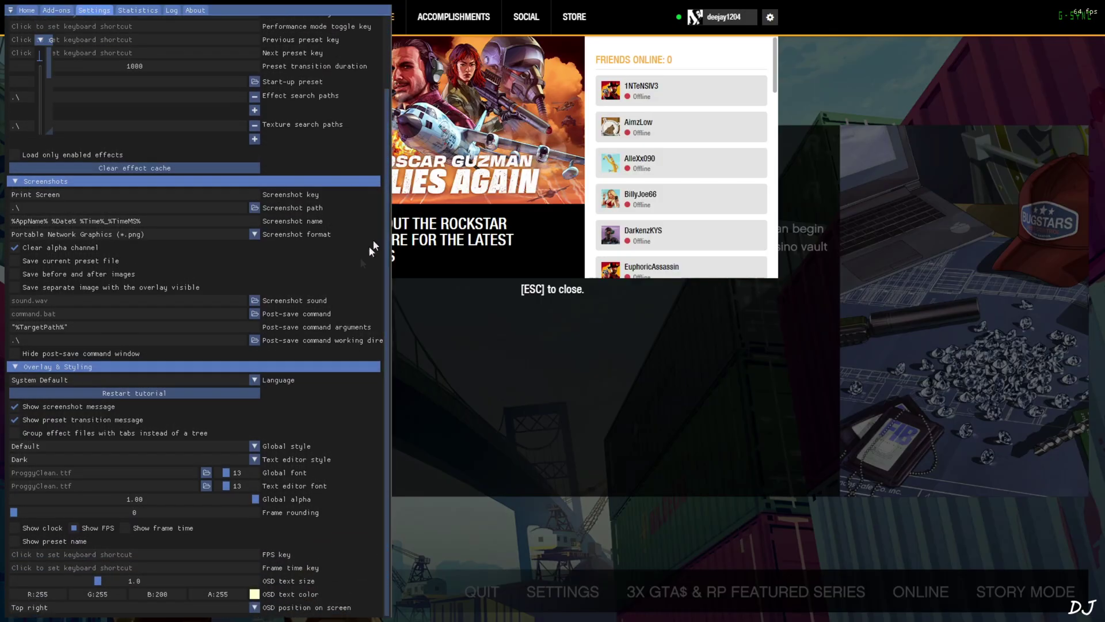
pyautogui.click(74, 528)
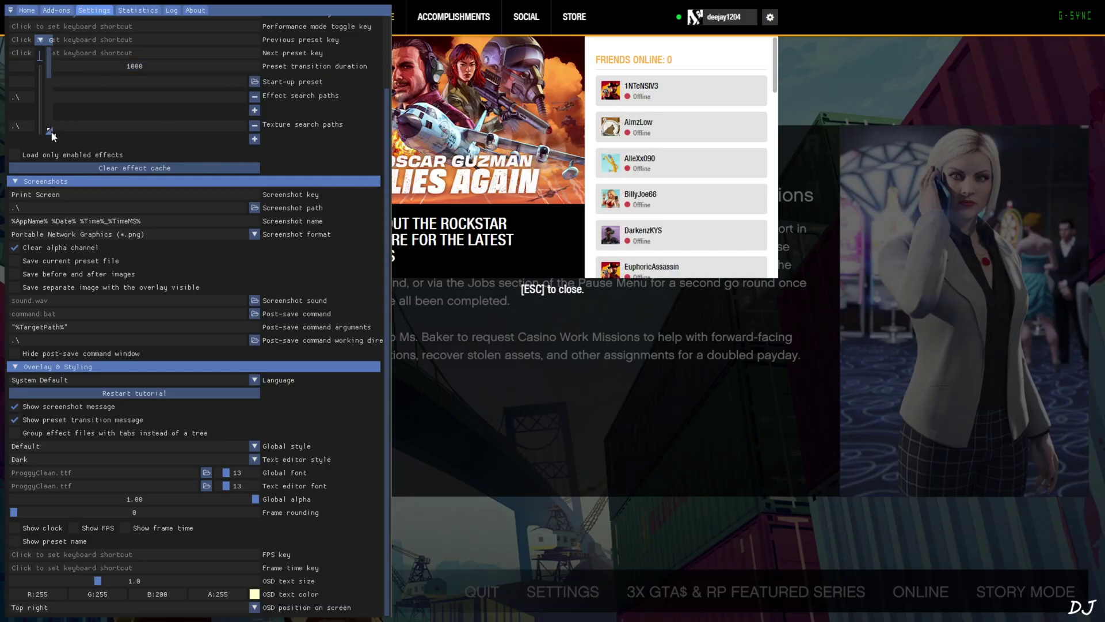
# Enlarge the collapsed GTA V Upscaler window and place it clear of the ReShade settings so its mod options are readable
pyautogui.moveTo(51, 132); pyautogui.dragTo(321, 334)
pyautogui.moveTo(229, 42); pyautogui.dragTo(942, 66)
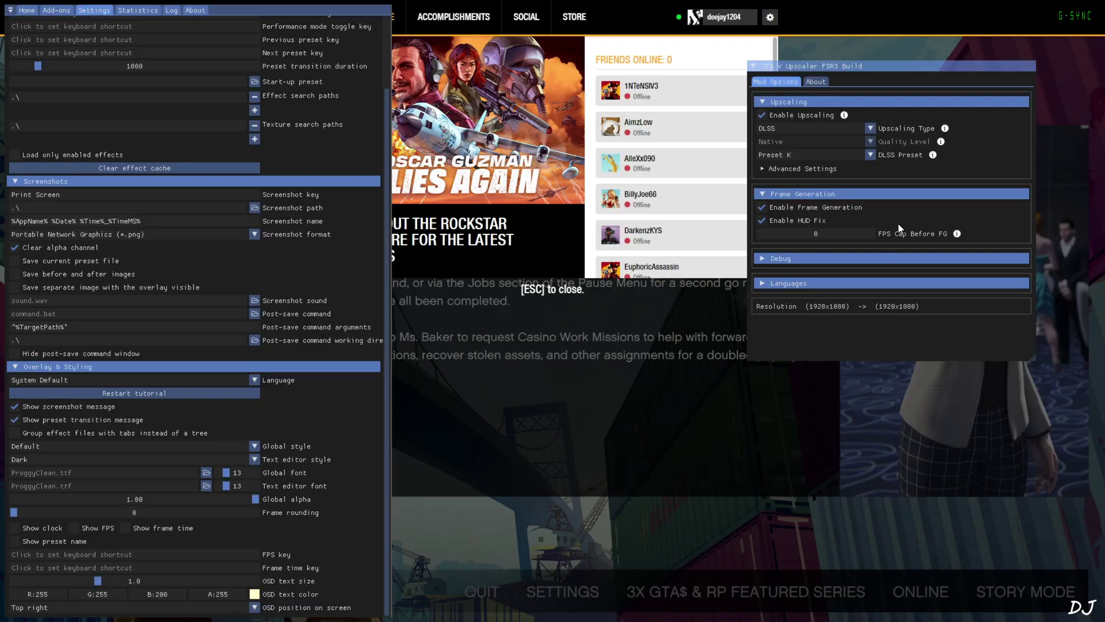
pyautogui.moveTo(869, 65); pyautogui.dragTo(781, 91)
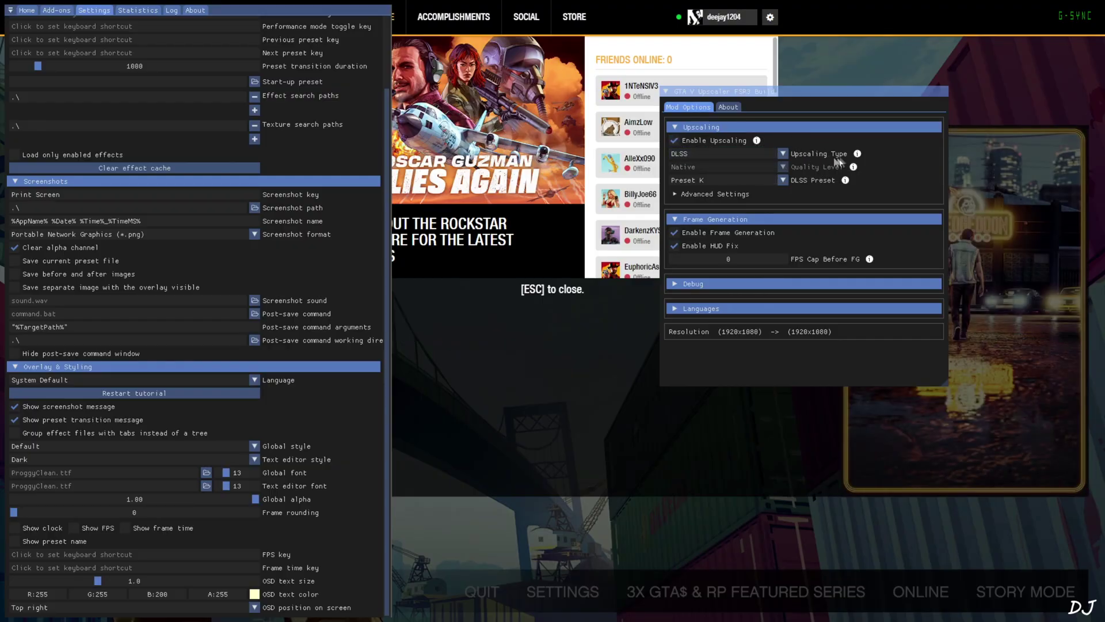
# Review the upscaling types, keeping DLSS, and enable Disable Chromatic Aberration in the upscaler's advanced settings
pyautogui.click(784, 154)
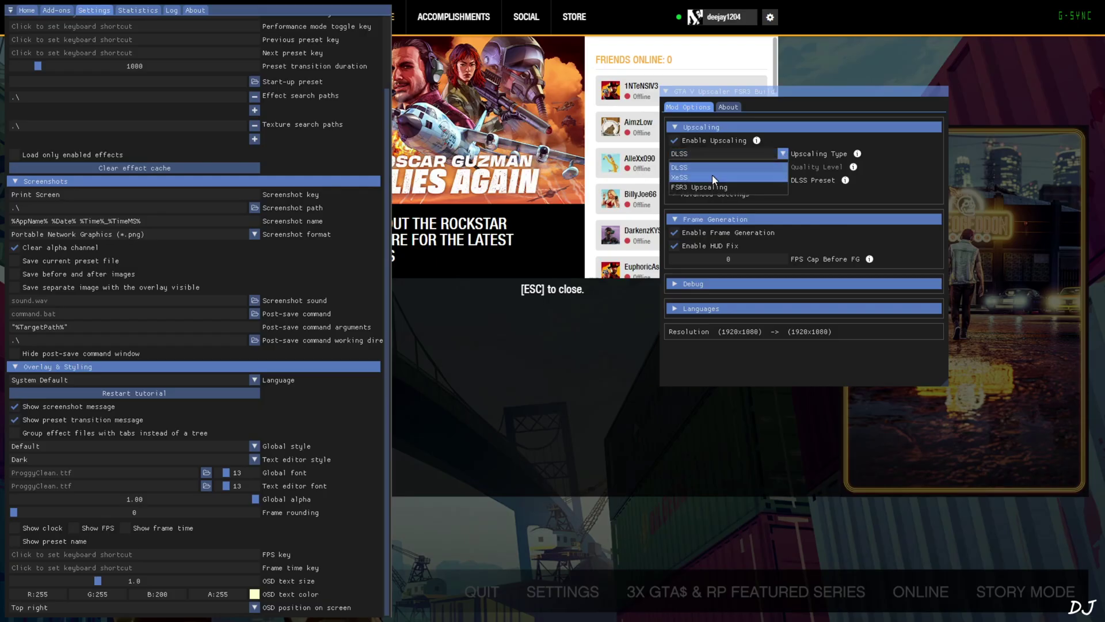
pyautogui.click(785, 151)
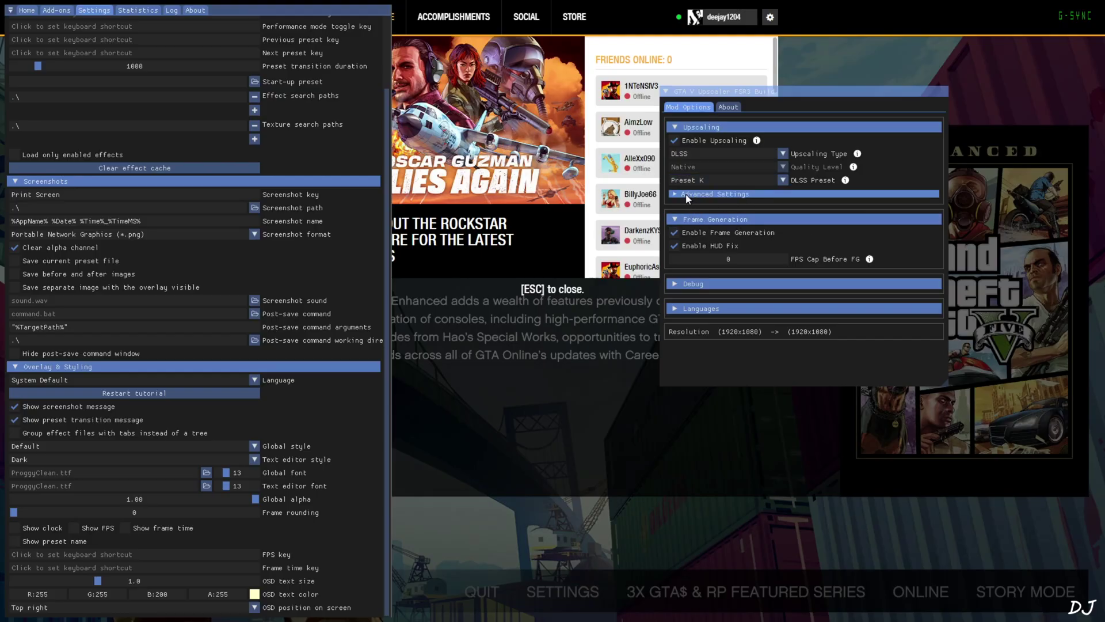
pyautogui.click(746, 194)
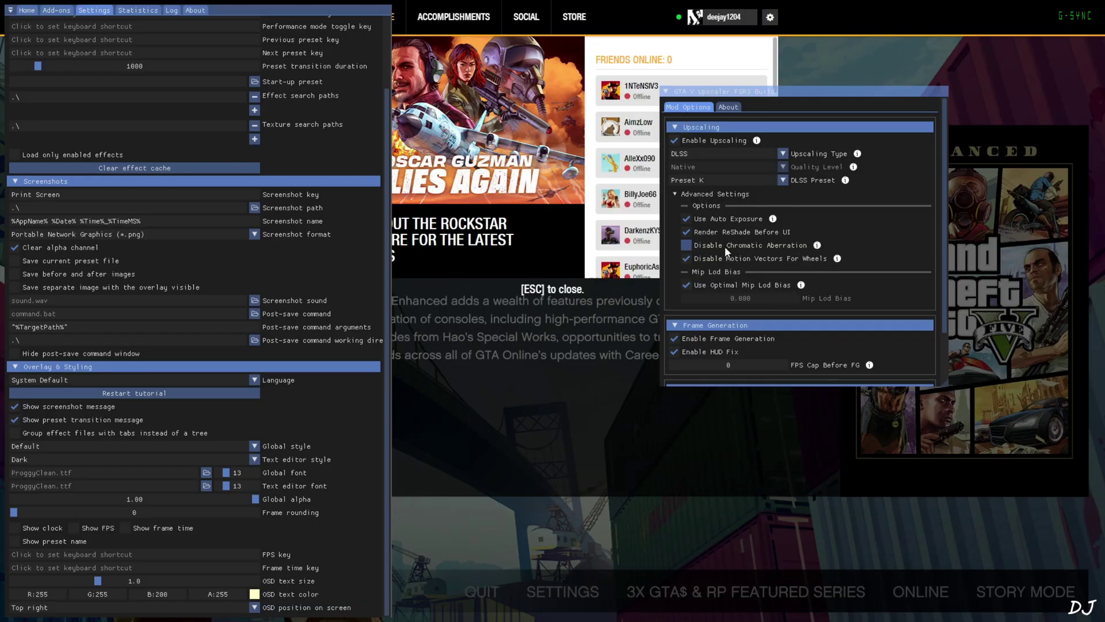
pyautogui.click(687, 245)
# Reposition and enlarge the upscaler window, and disable Frame Generation and HUD Fix
pyautogui.click(689, 325)
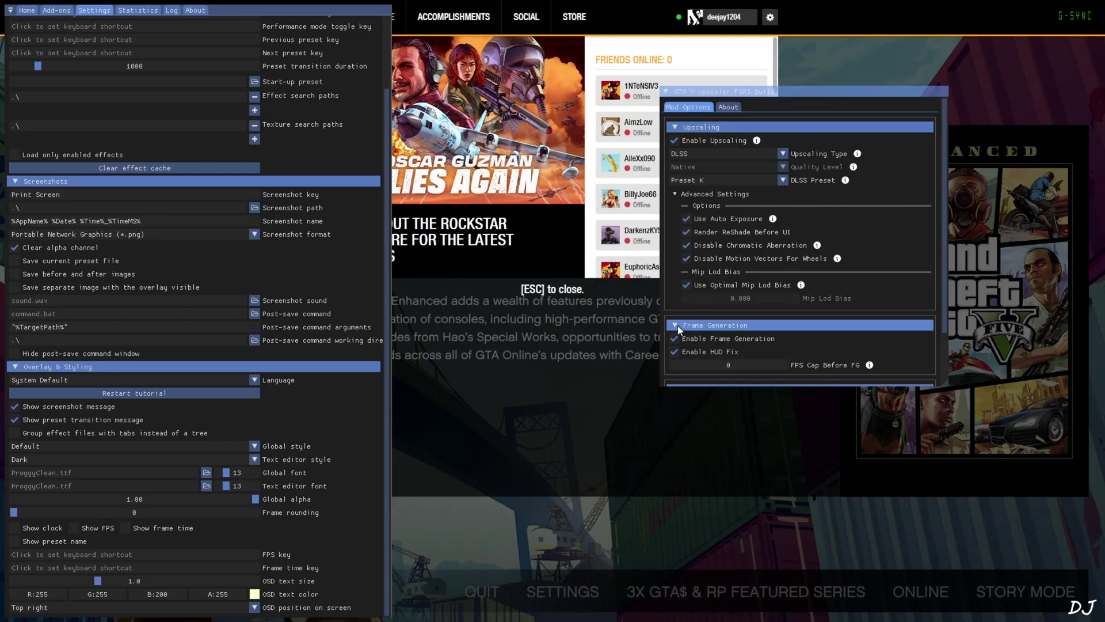
pyautogui.moveTo(774, 99); pyautogui.dragTo(742, 62)
pyautogui.click(641, 289)
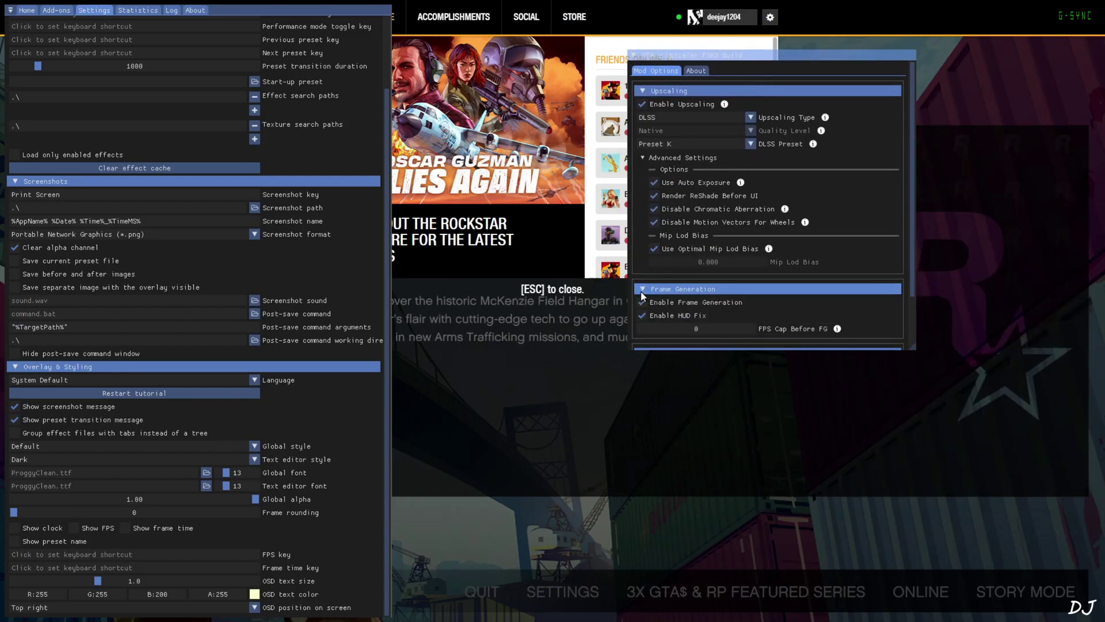
pyautogui.scroll(-1, 870, 274)
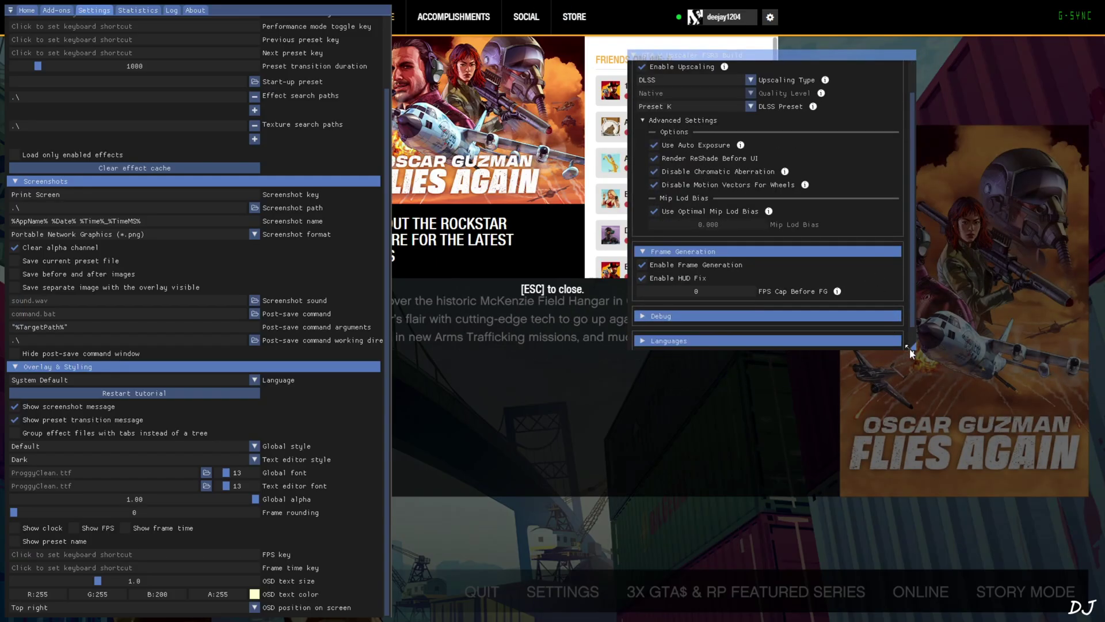
pyautogui.moveTo(909, 348); pyautogui.dragTo(929, 406)
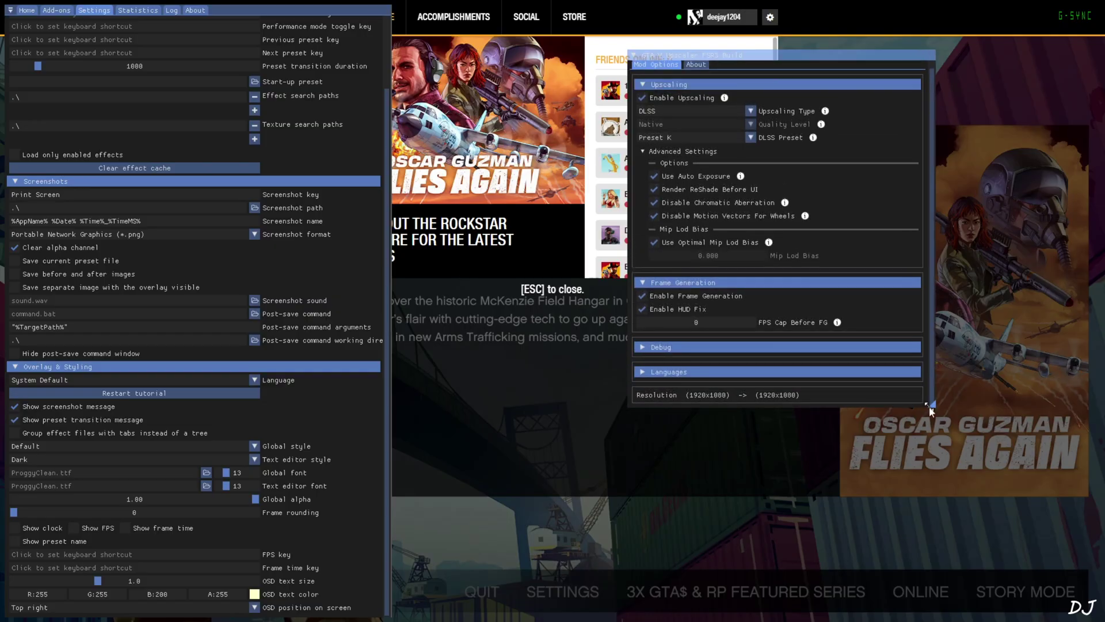
pyautogui.click(641, 301)
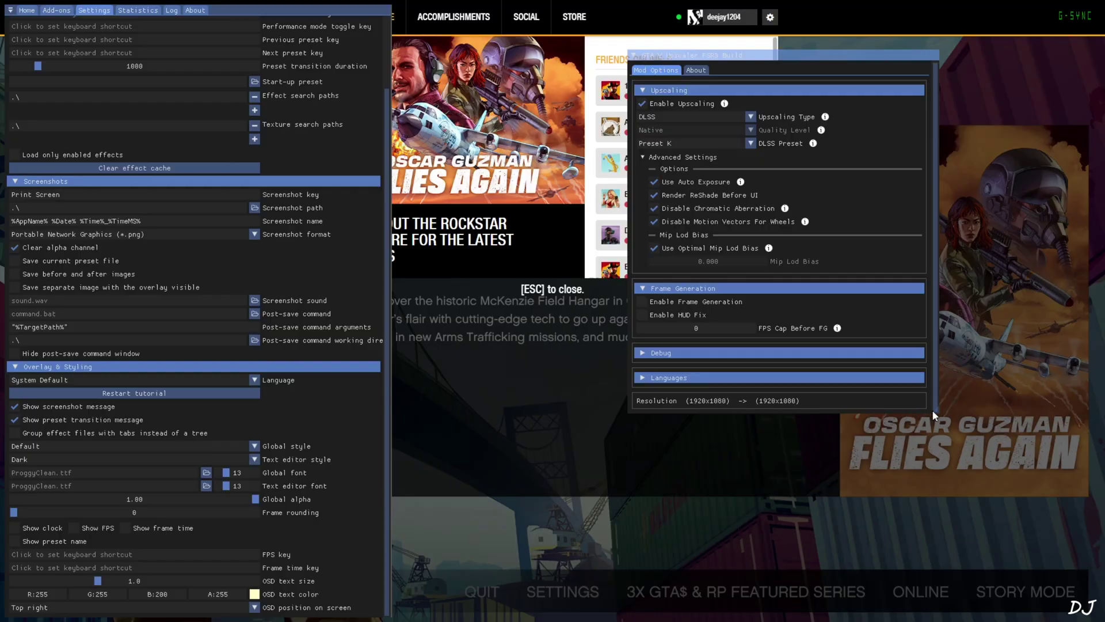
# Enlarge the upscaler window further and expand the Debug section to examine its debug options and performance information
pyautogui.moveTo(933, 410); pyautogui.dragTo(987, 481)
pyautogui.click(668, 353)
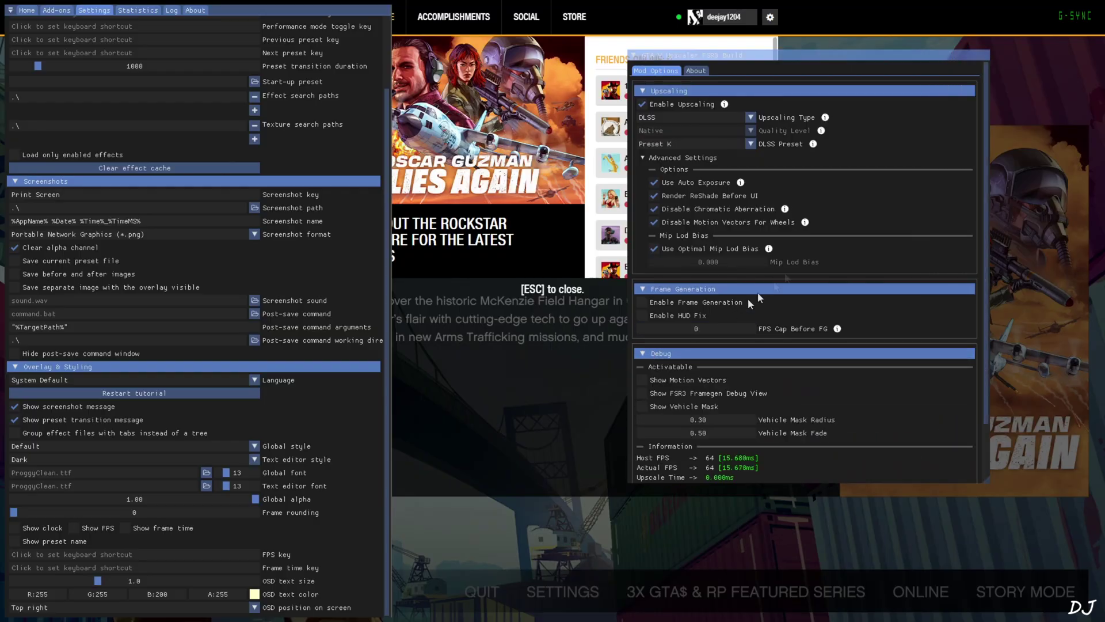
pyautogui.moveTo(806, 54); pyautogui.dragTo(744, 45)
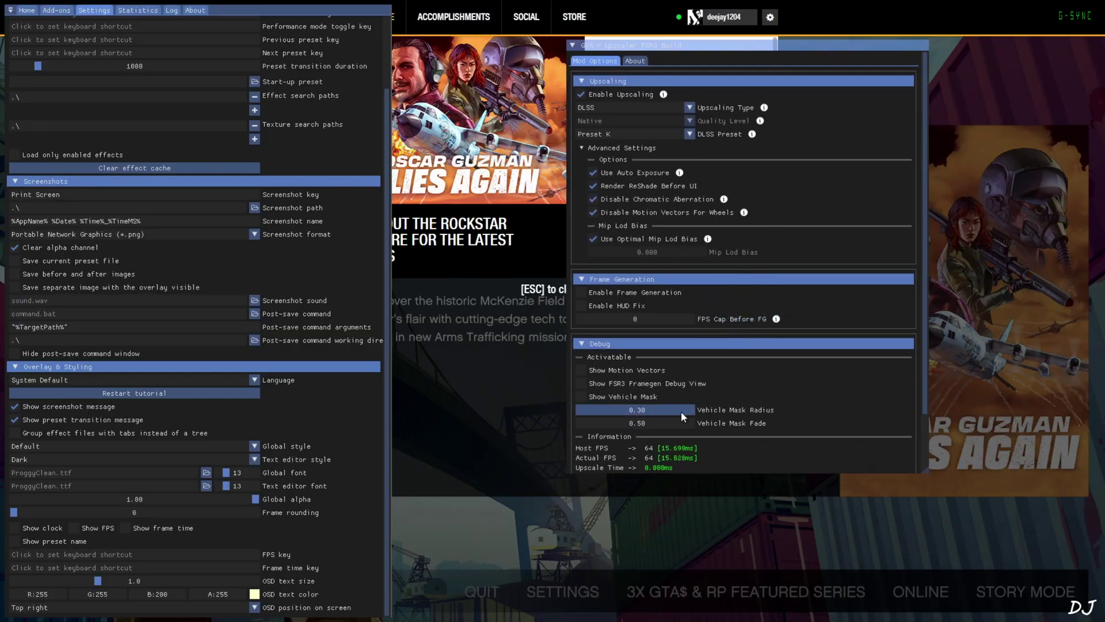
pyautogui.scroll(-2, 664, 399)
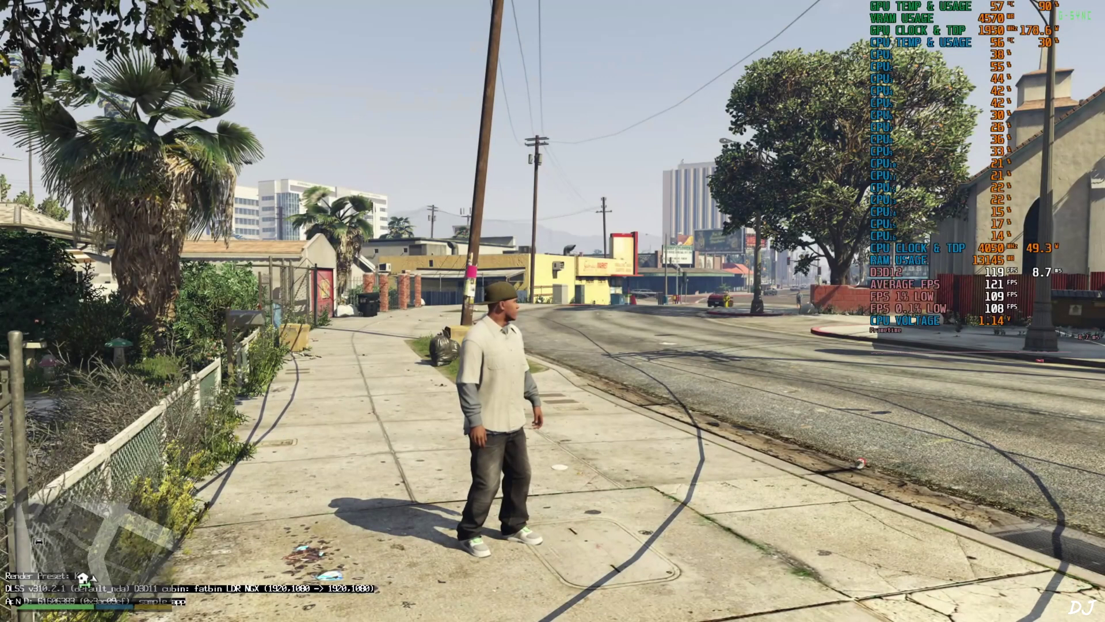
pyautogui.press('w')
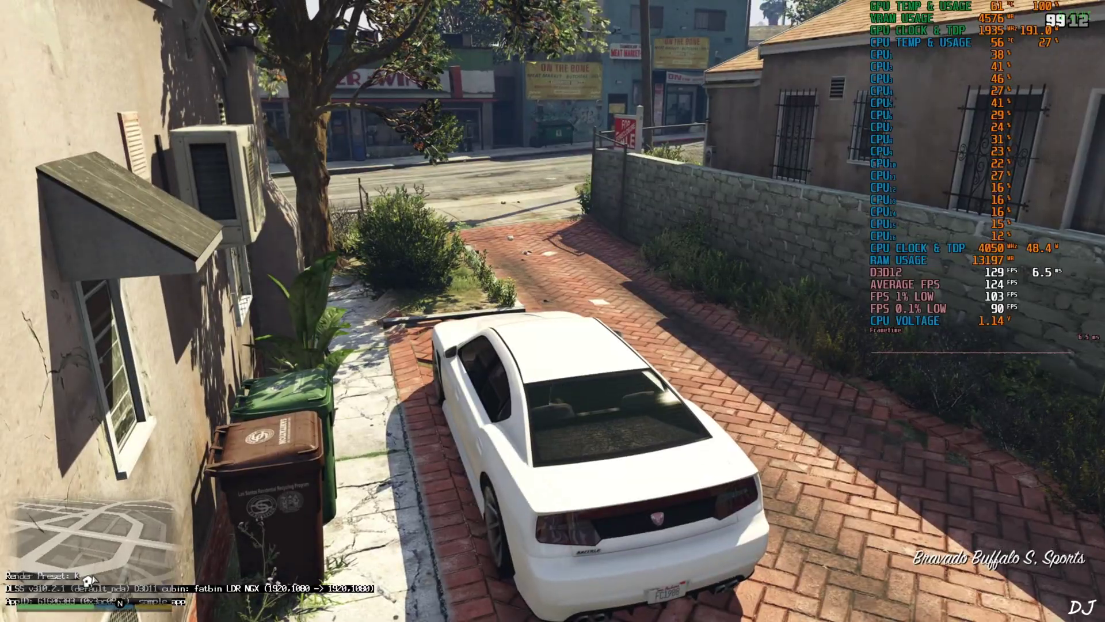
pyautogui.press('w')
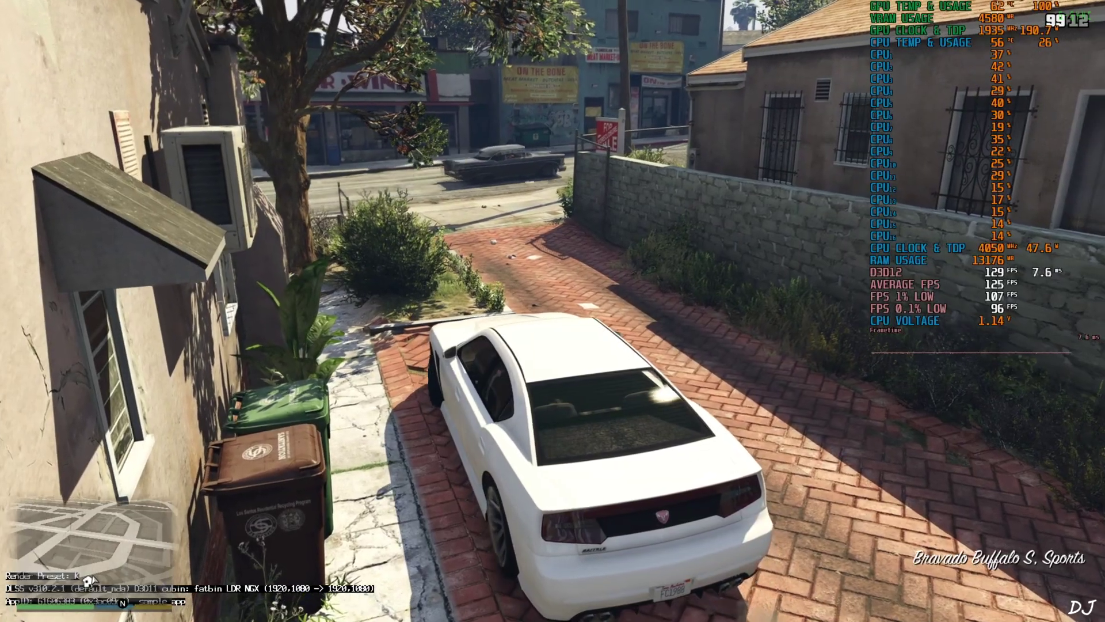
pyautogui.press('w')
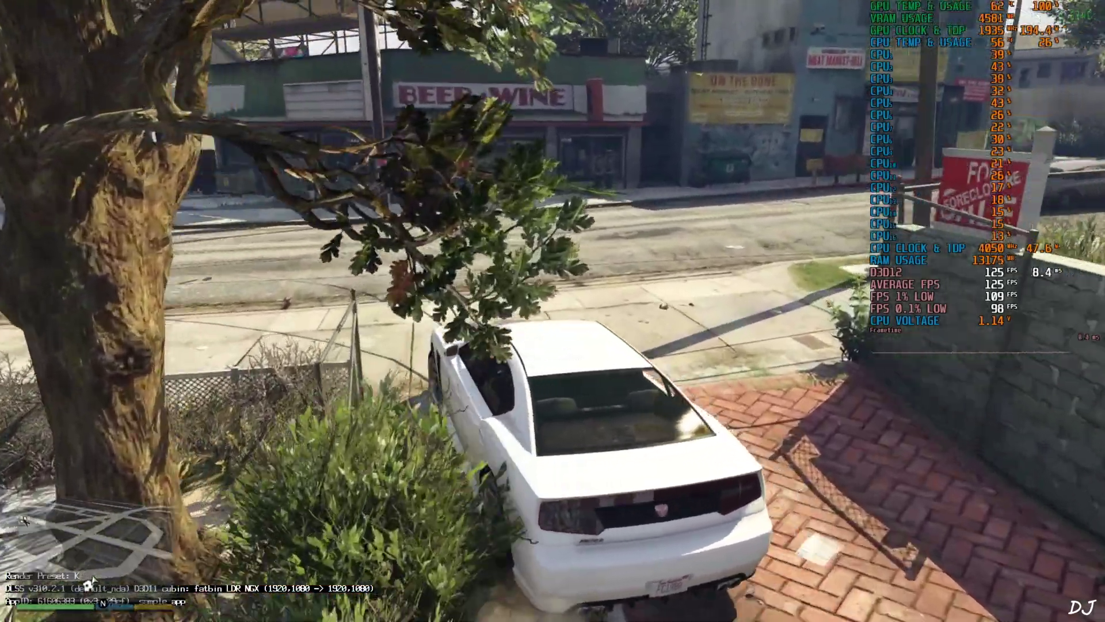
pyautogui.press('a')
pyautogui.press('w')
pyautogui.press('a')
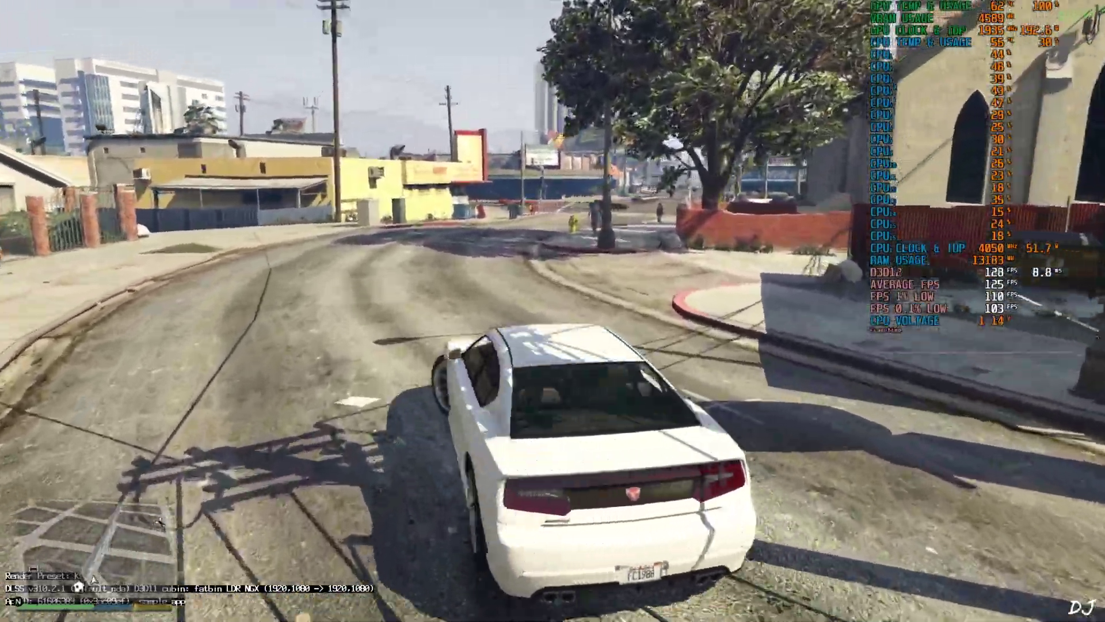
pyautogui.press('w')
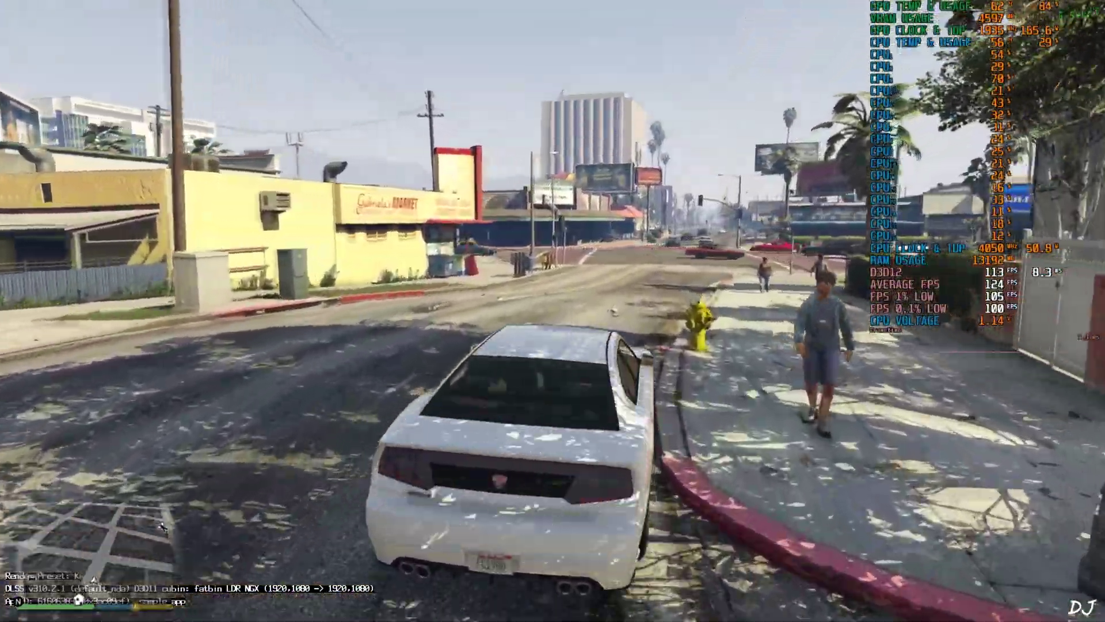
pyautogui.press('w')
pyautogui.press('a')
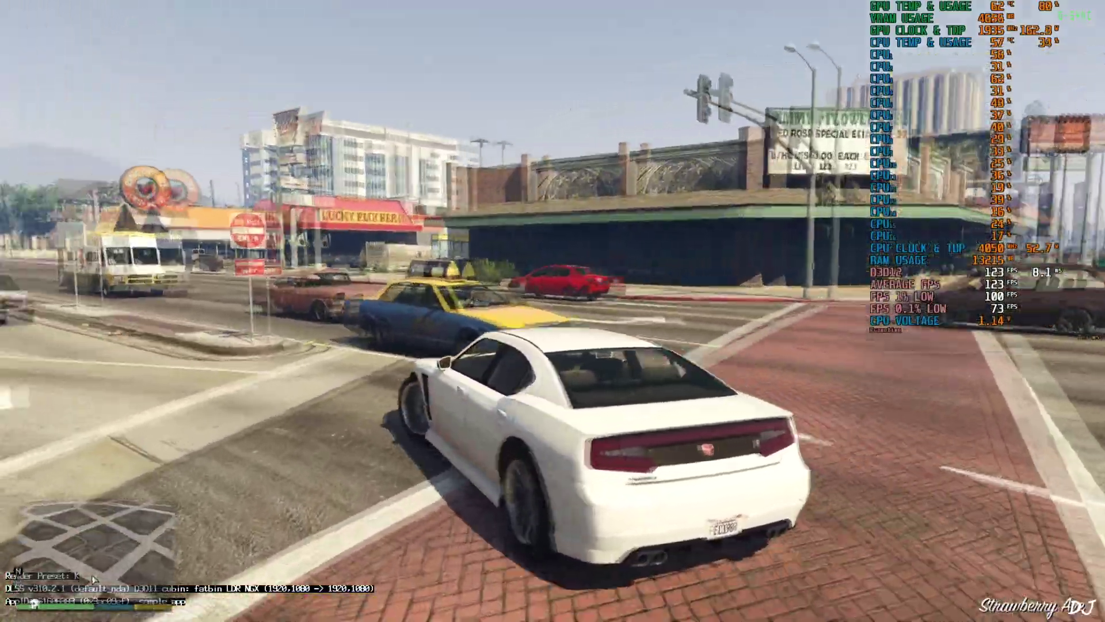
pyautogui.press('w')
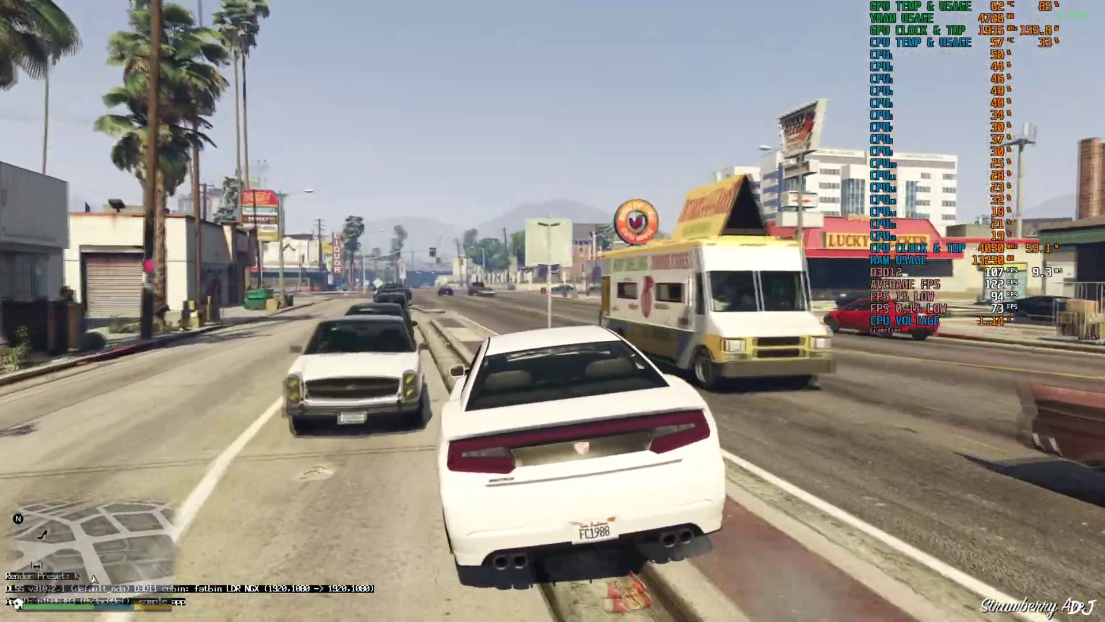
pyautogui.press('w')
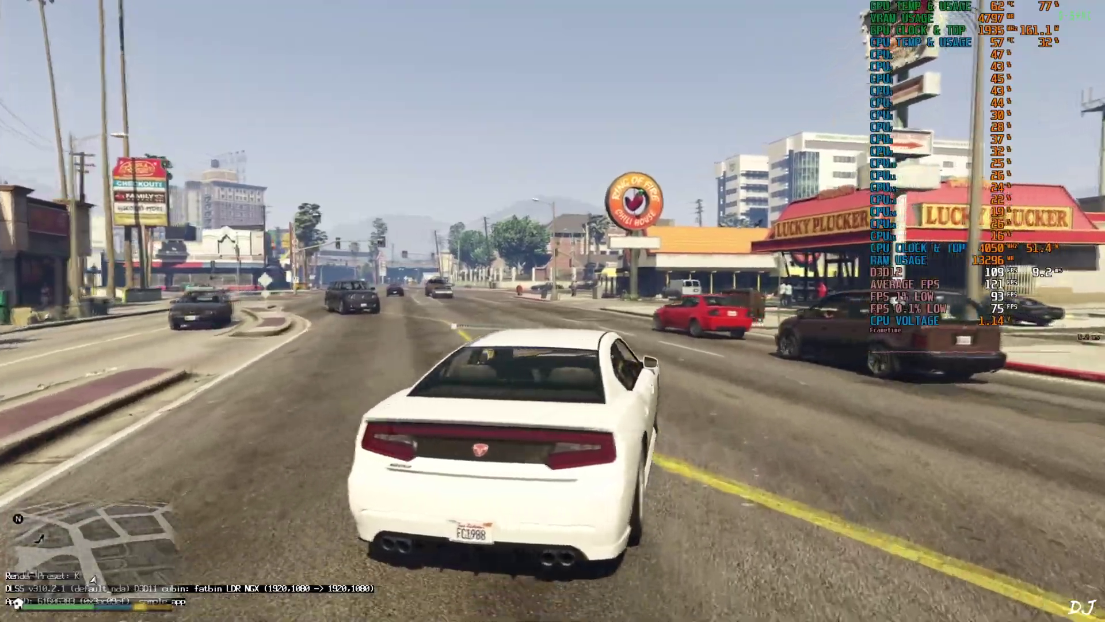
pyautogui.press('w')
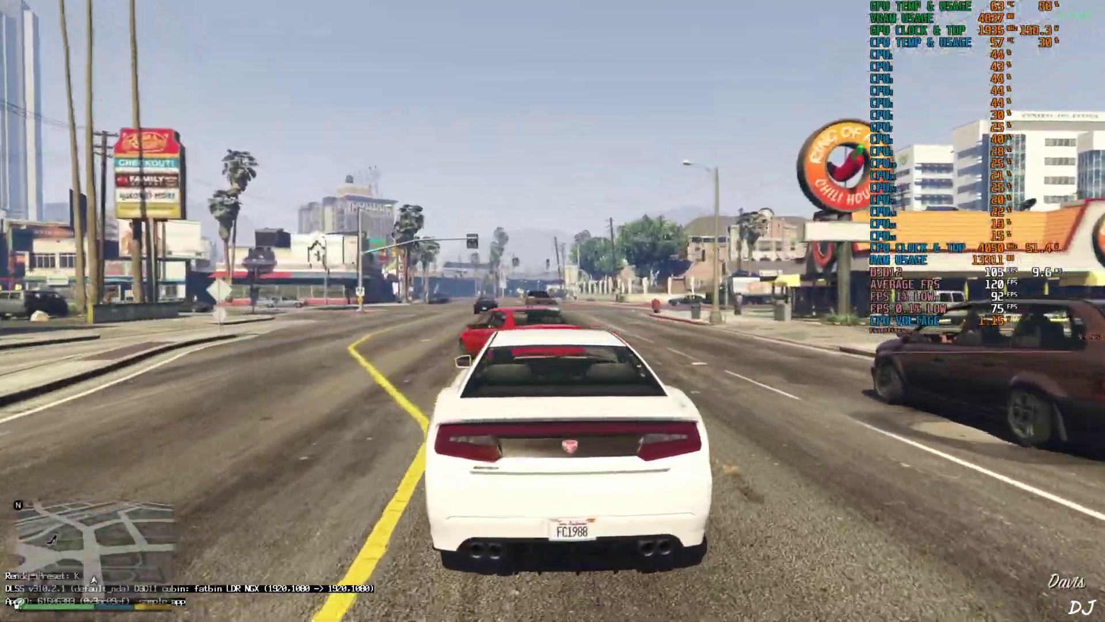
pyautogui.press('w')
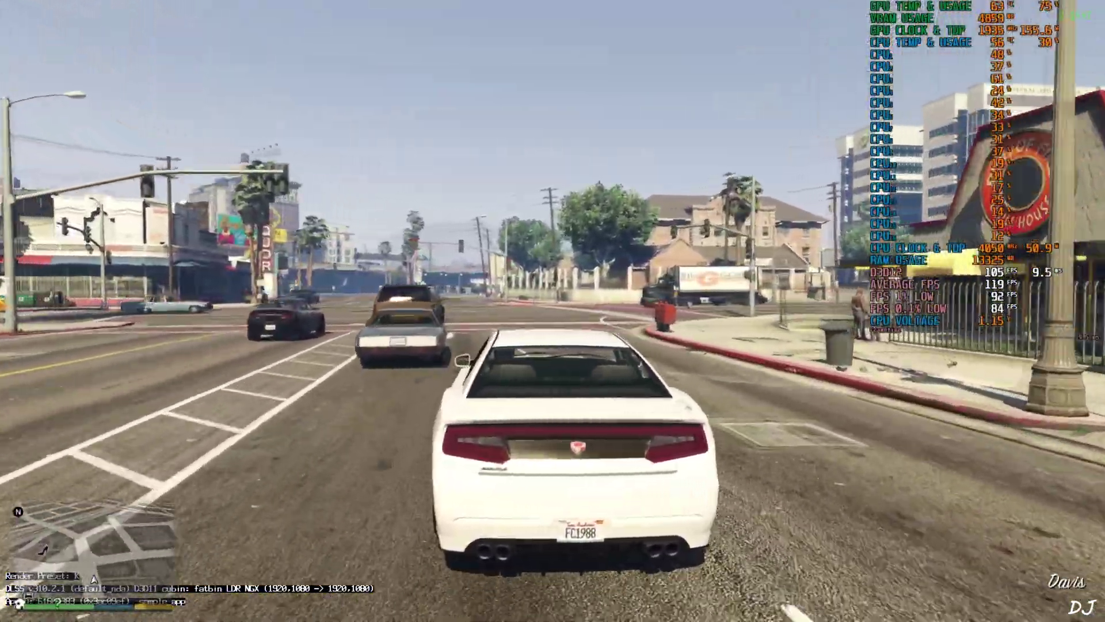
pyautogui.press('w')
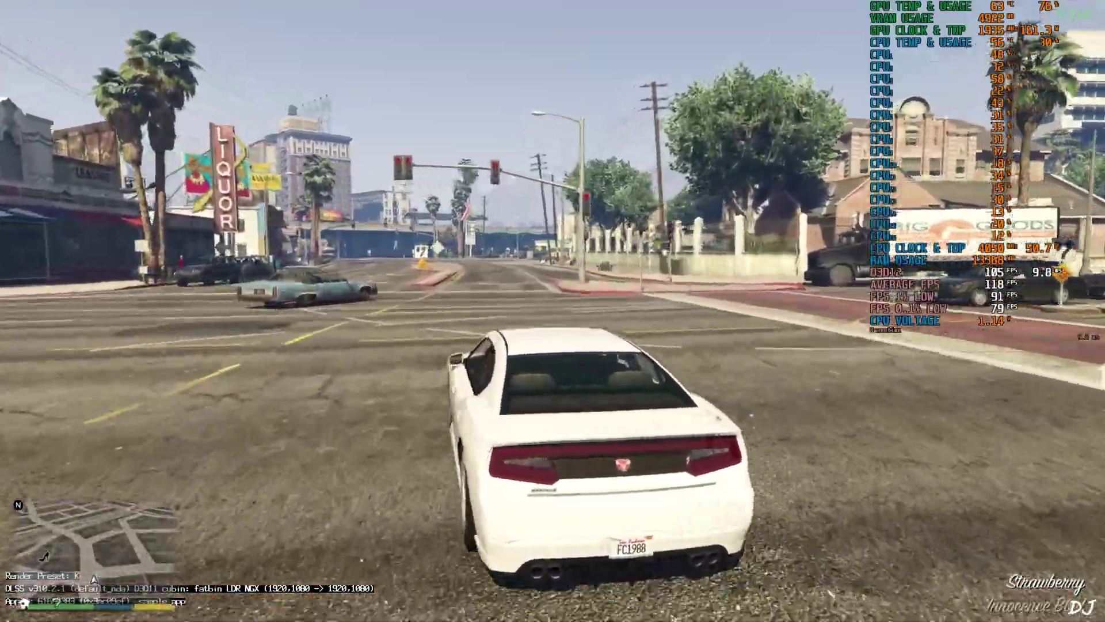
pyautogui.press('w')
pyautogui.press('d')
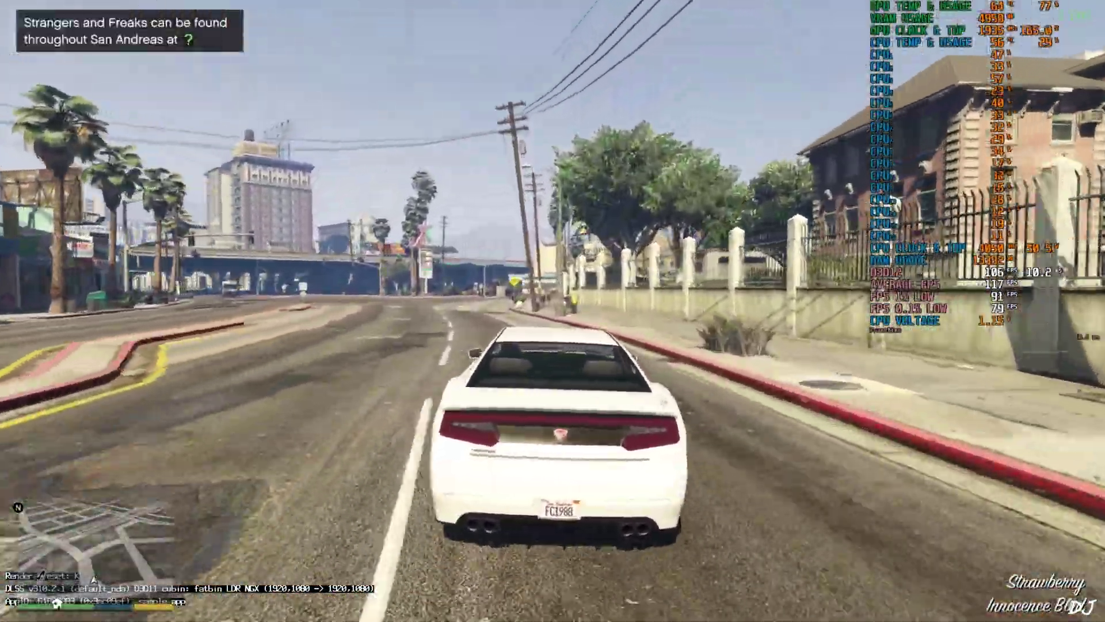
pyautogui.press('w')
pyautogui.press('a')
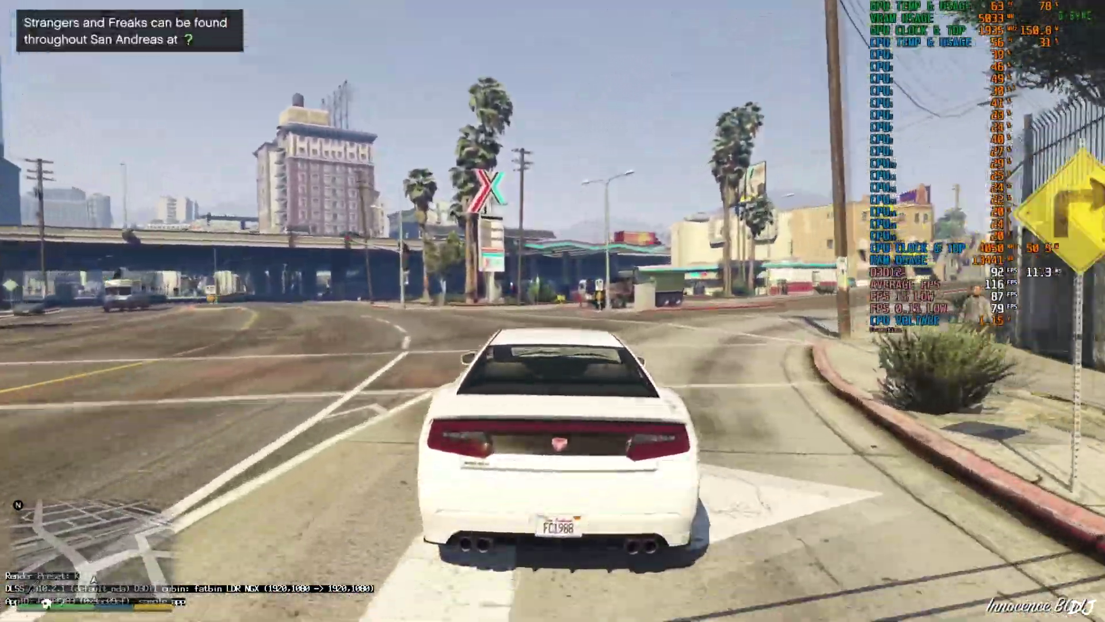
pyautogui.press('w')
pyautogui.press('a')
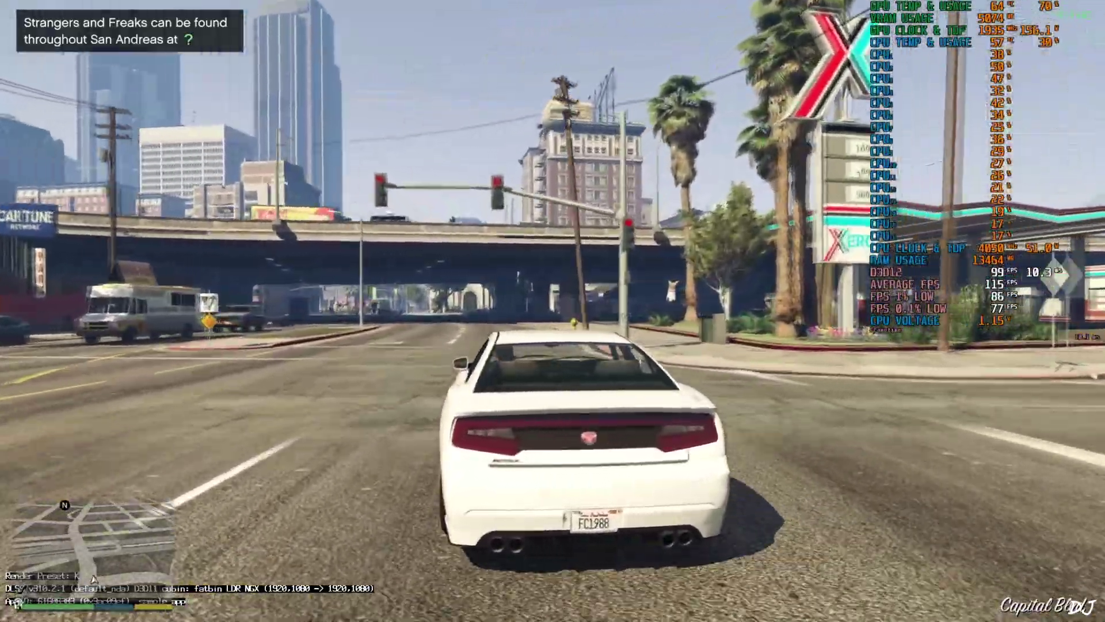
pyautogui.press('w')
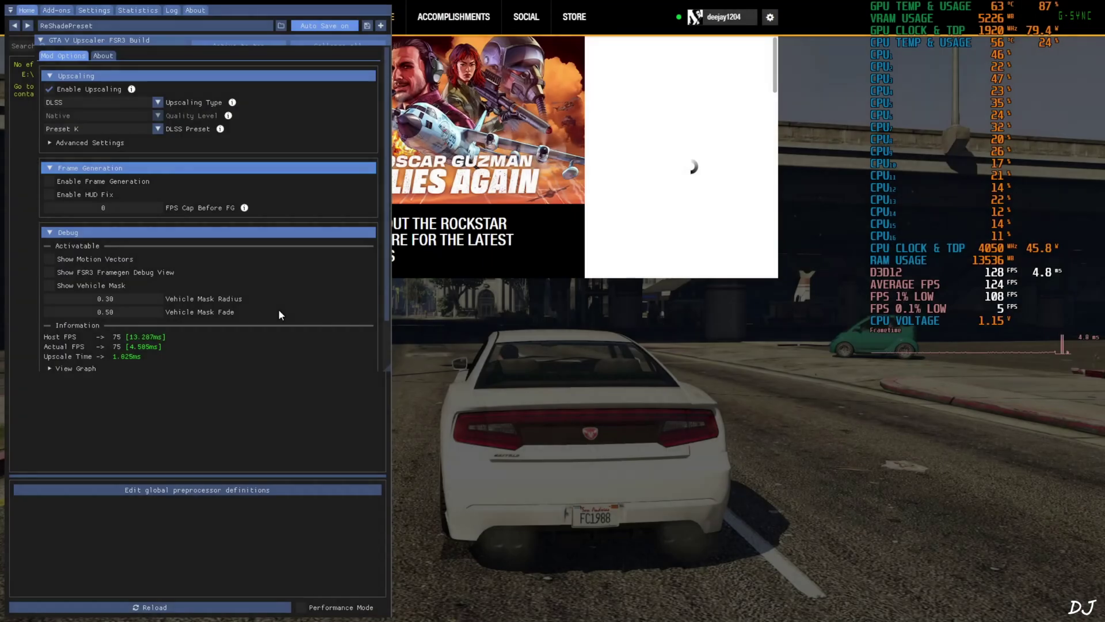
# Enable Frame Generation with HUD Fix in the GTA V Upscaler mod options
pyautogui.click(50, 195)
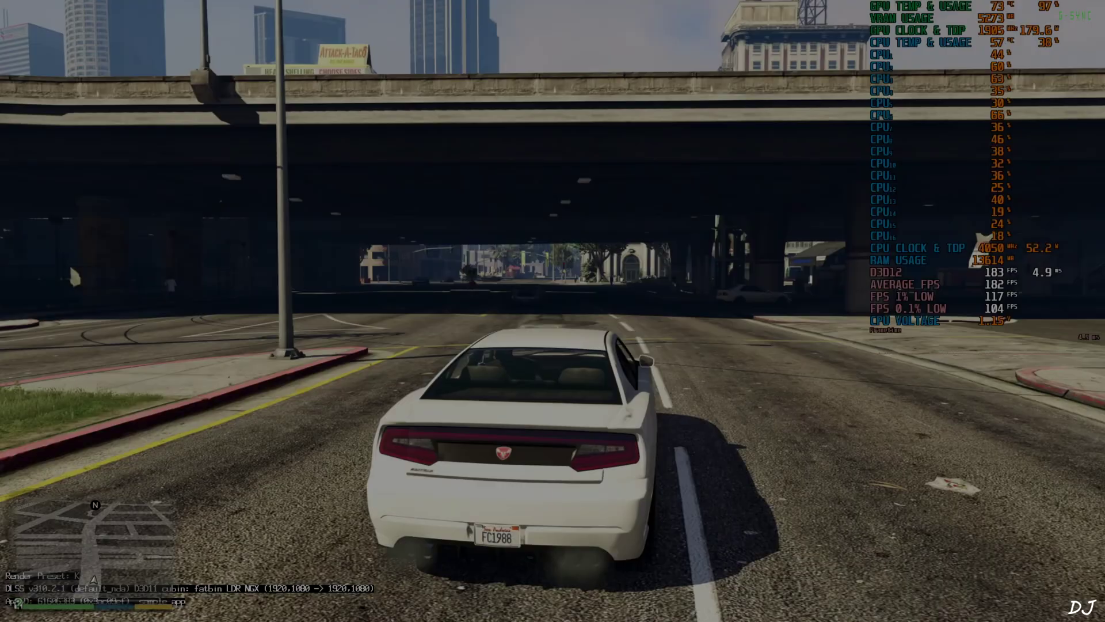
# Get out of the white car and back in to examine the image and performance with frame generation enabled
pyautogui.press('w')
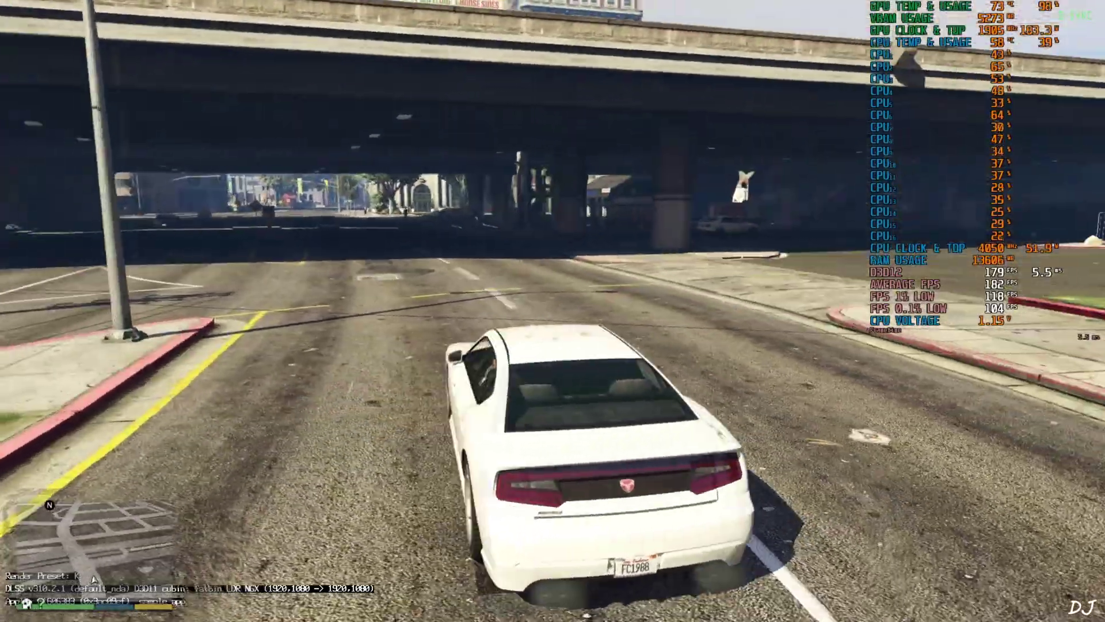
pyautogui.press('a')
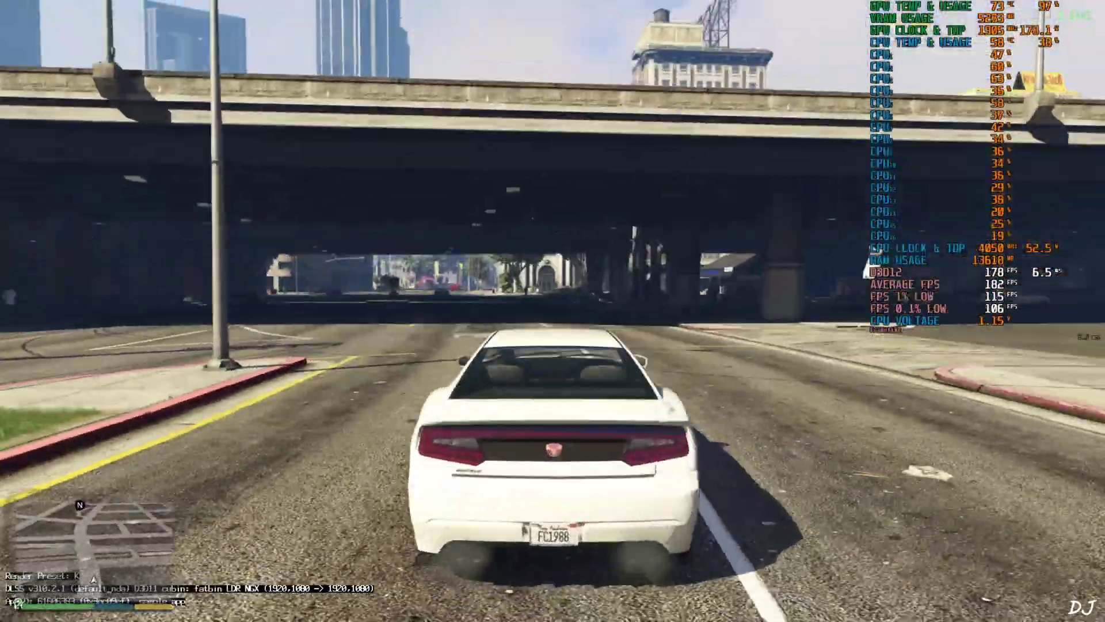
pyautogui.press('f')
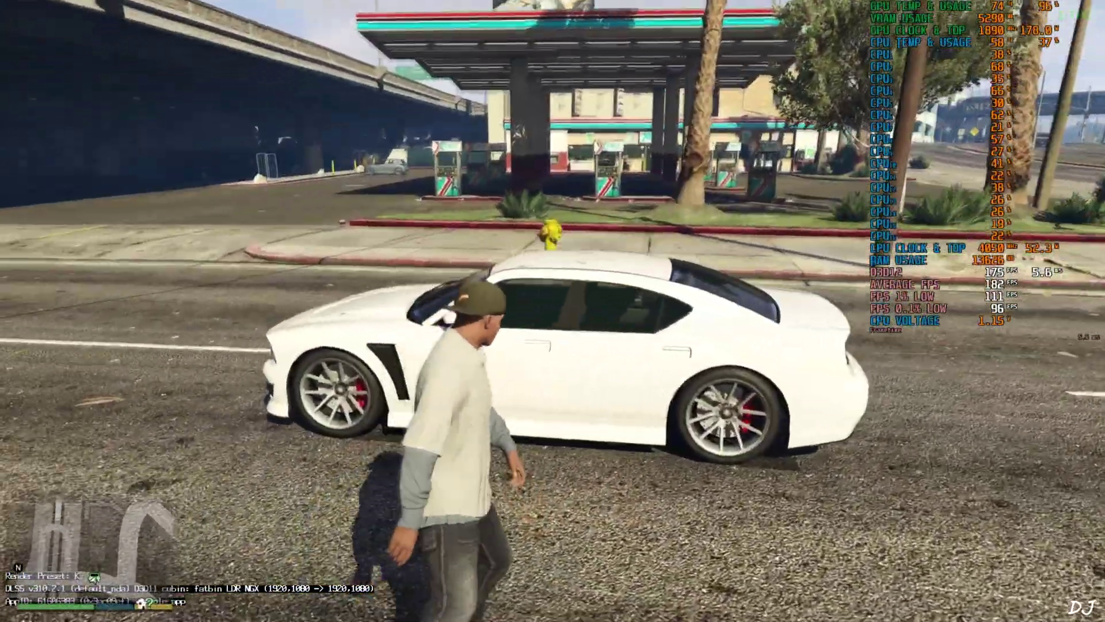
pyautogui.press('f')
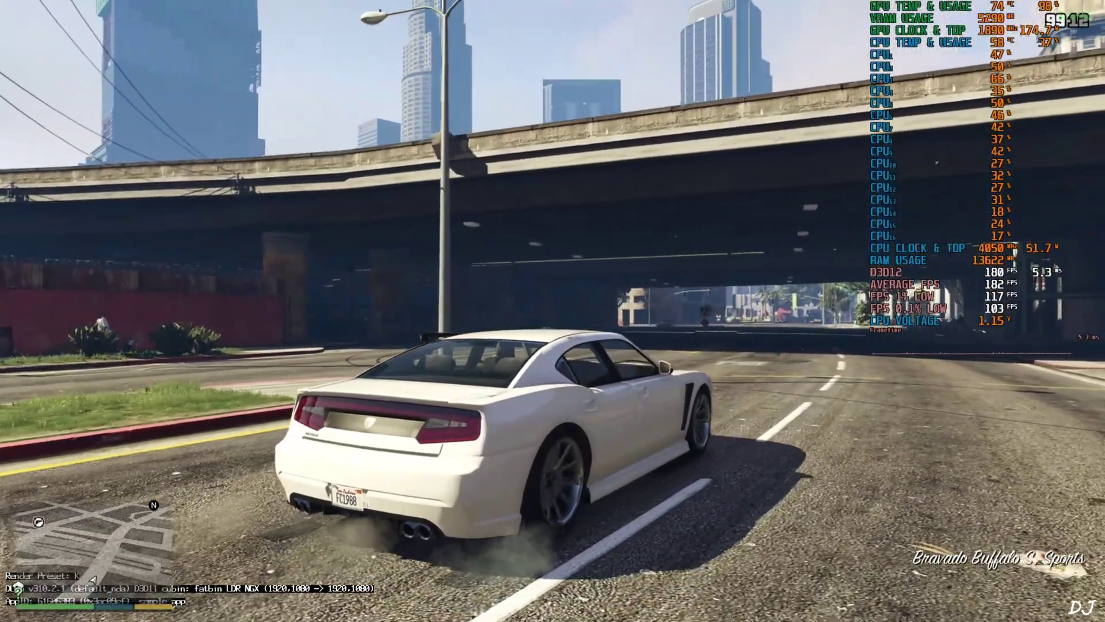
# Drive under the overpass, through the downtown streets and onto the freeway to examine performance with DLSS and frame generation enabled
pyautogui.press('w')
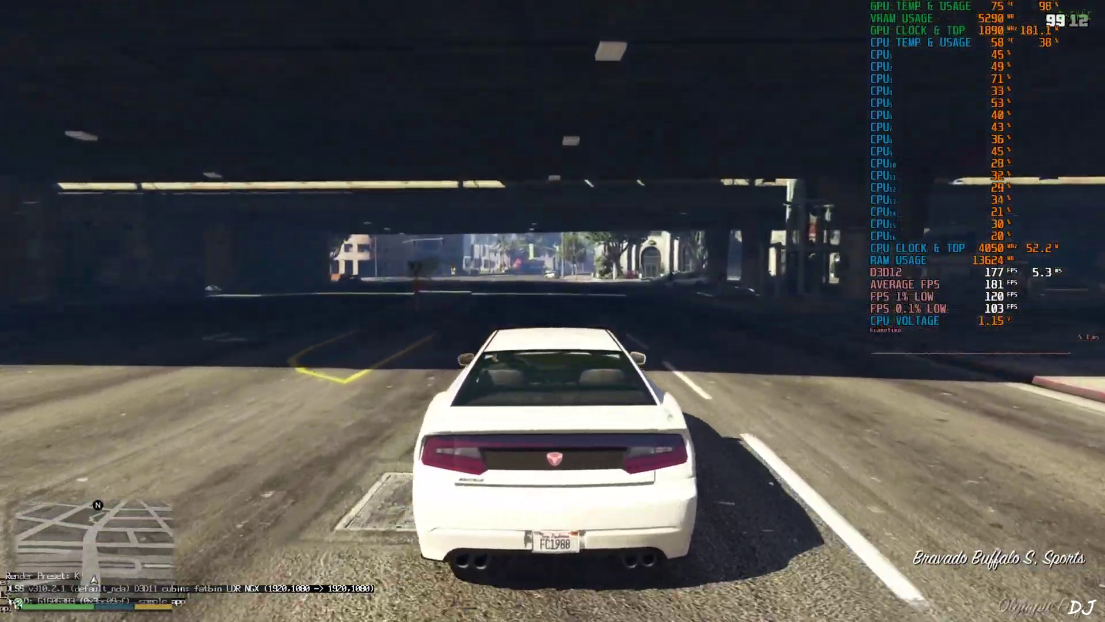
pyautogui.press('w')
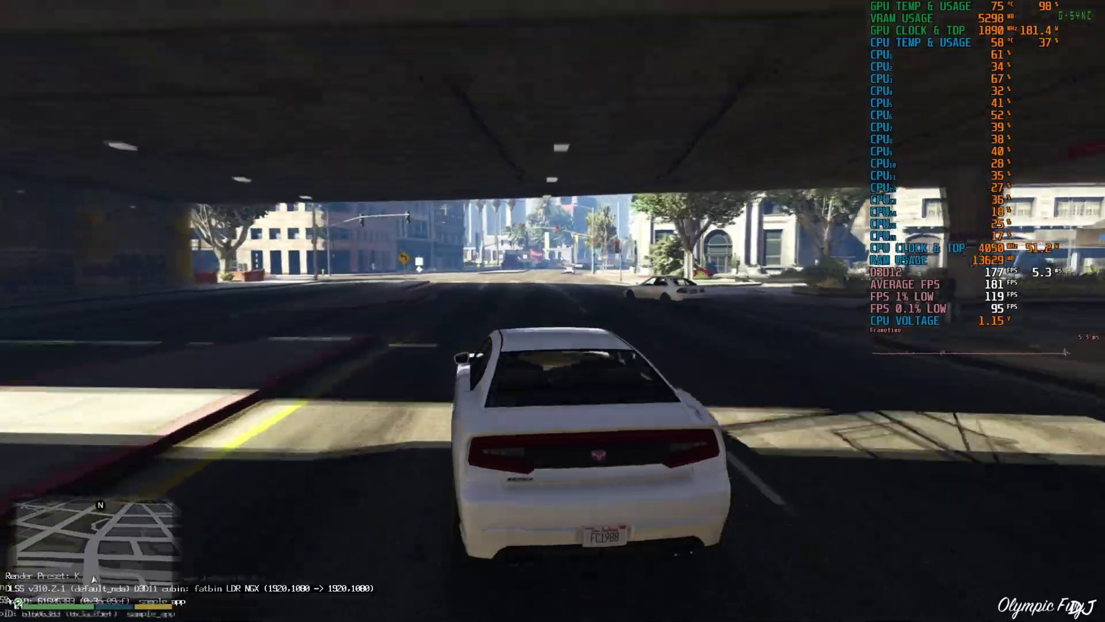
pyautogui.press('w')
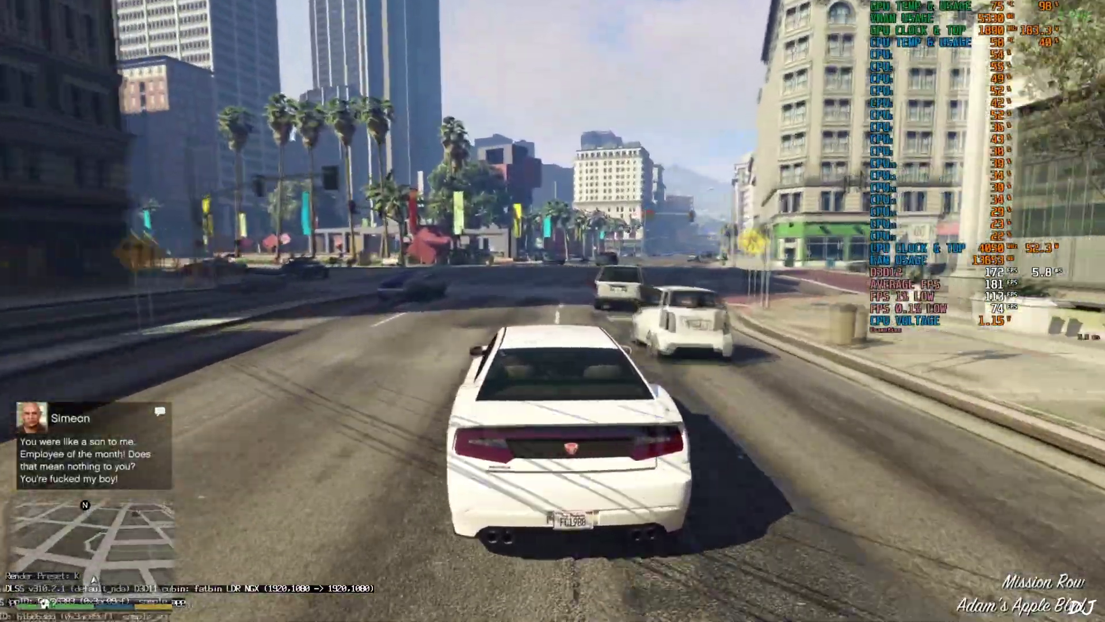
pyautogui.press('w')
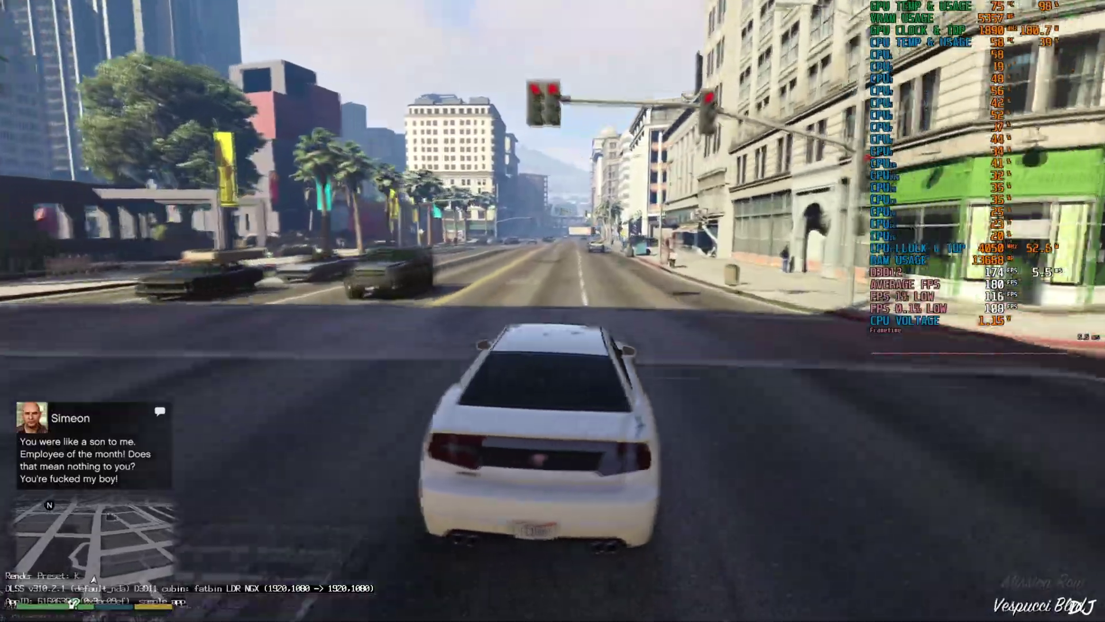
pyautogui.press('w')
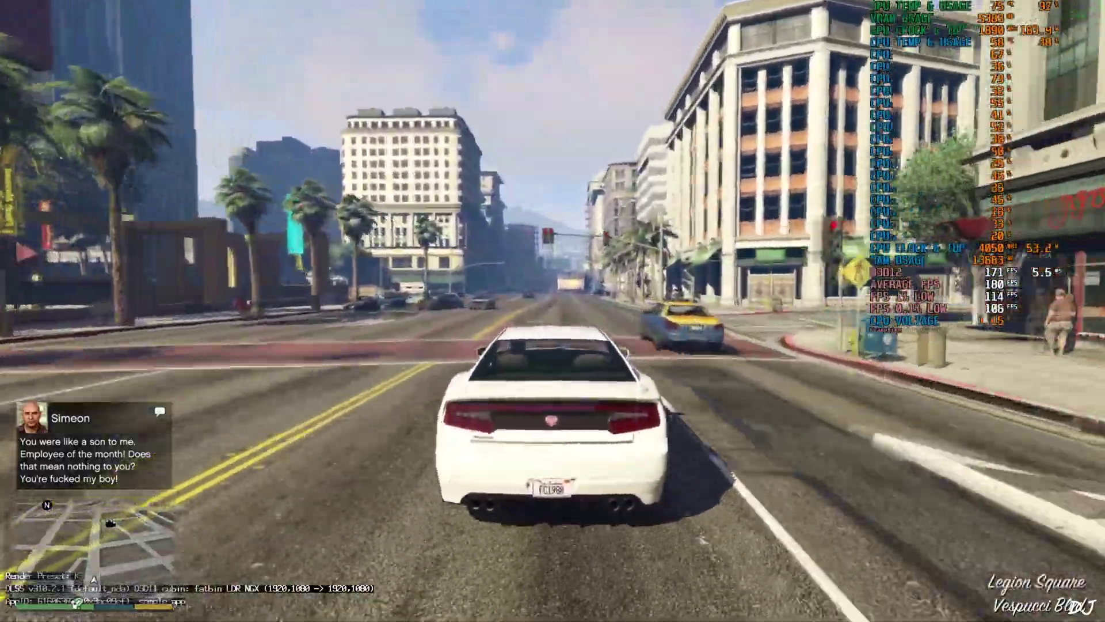
pyautogui.press('w')
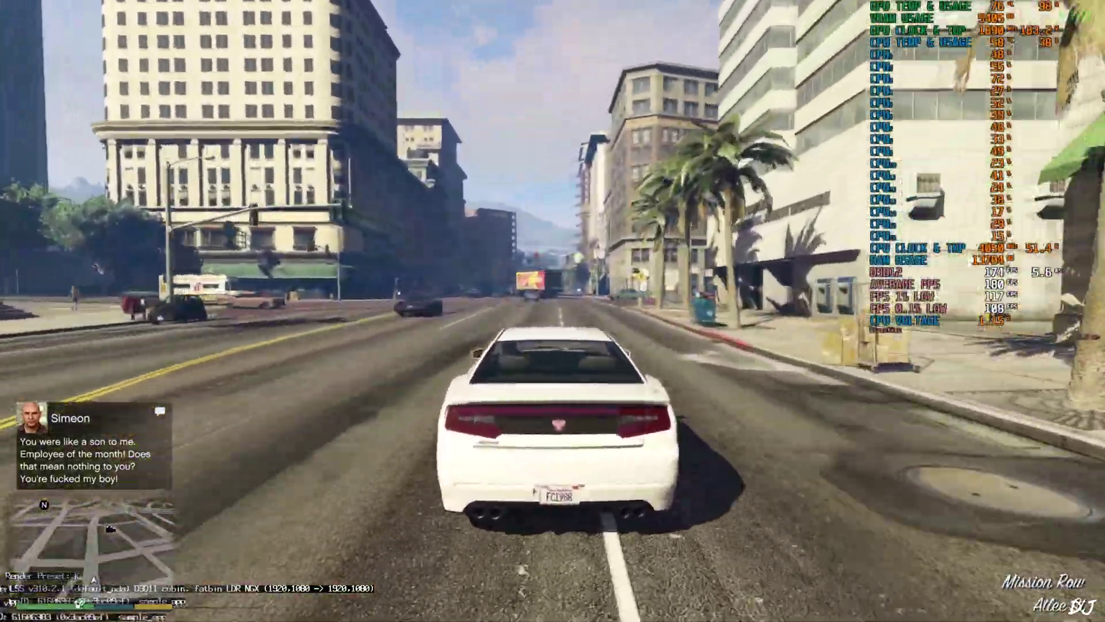
pyautogui.press('w')
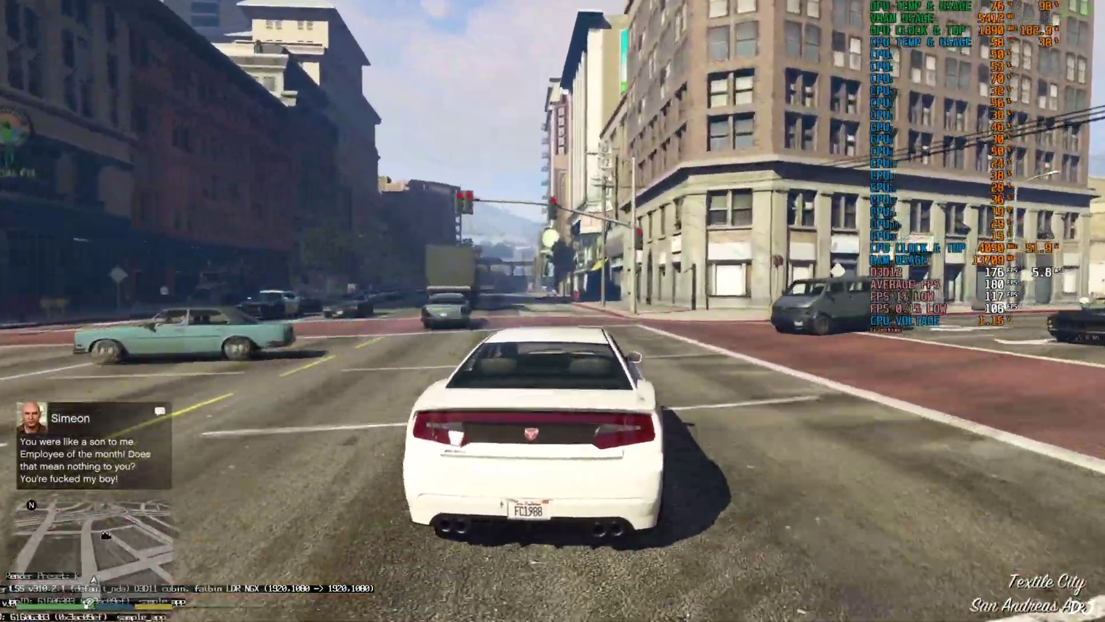
pyautogui.press('w')
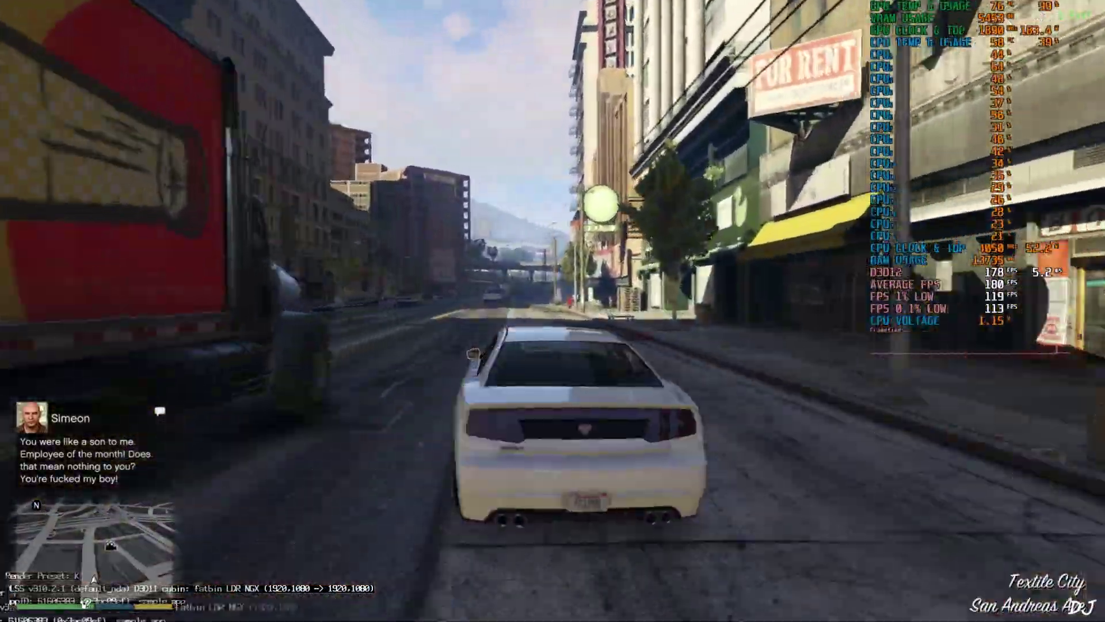
pyautogui.press('w')
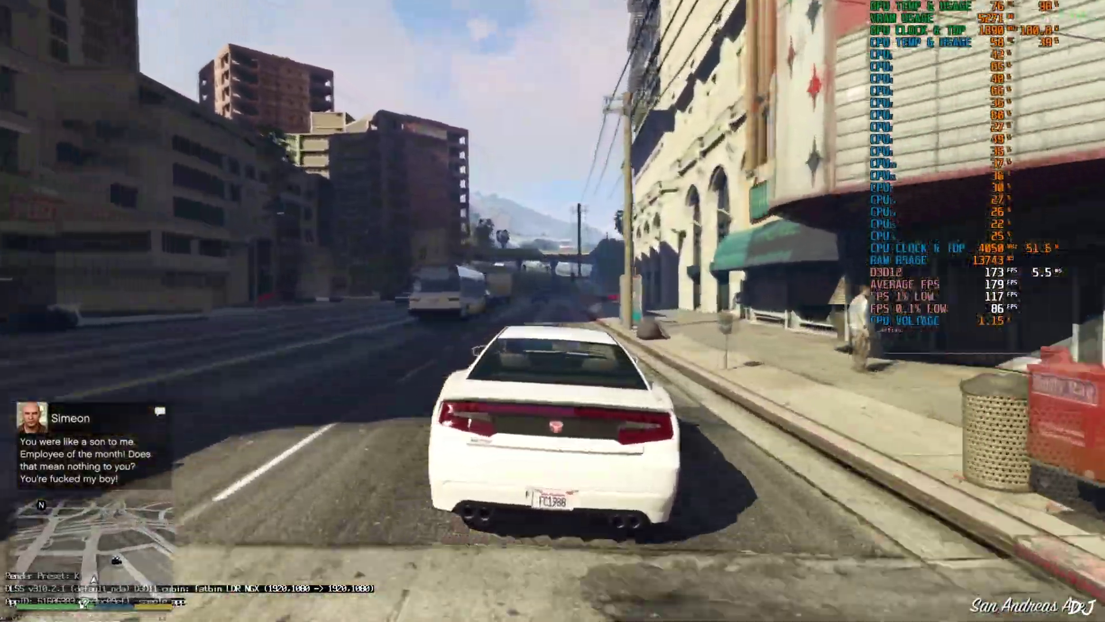
pyautogui.press('w')
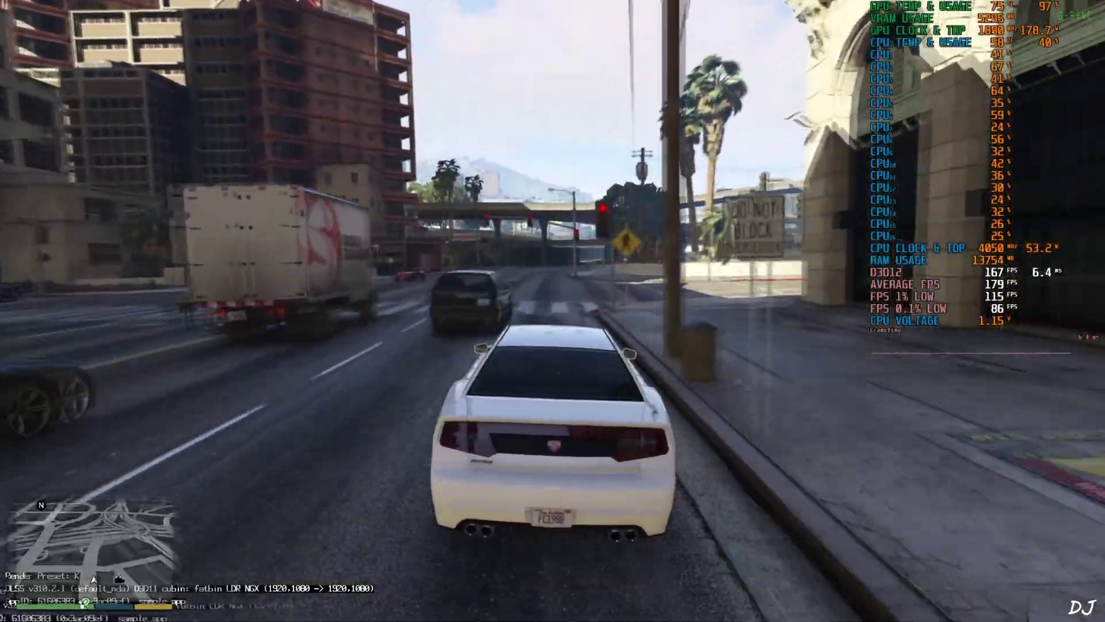
pyautogui.press('w')
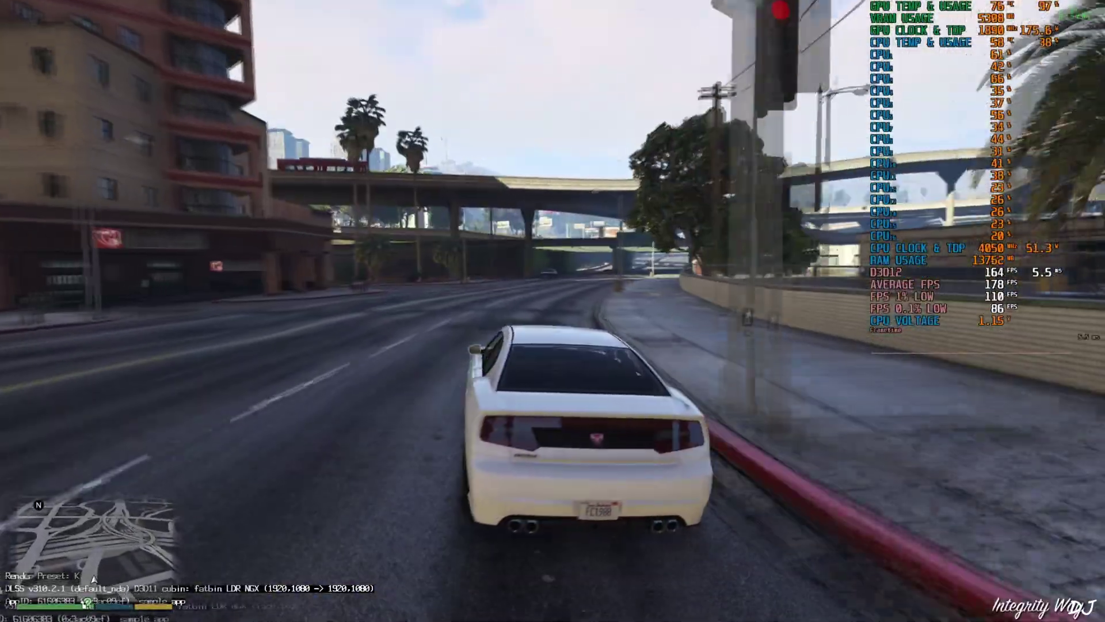
pyautogui.press('w')
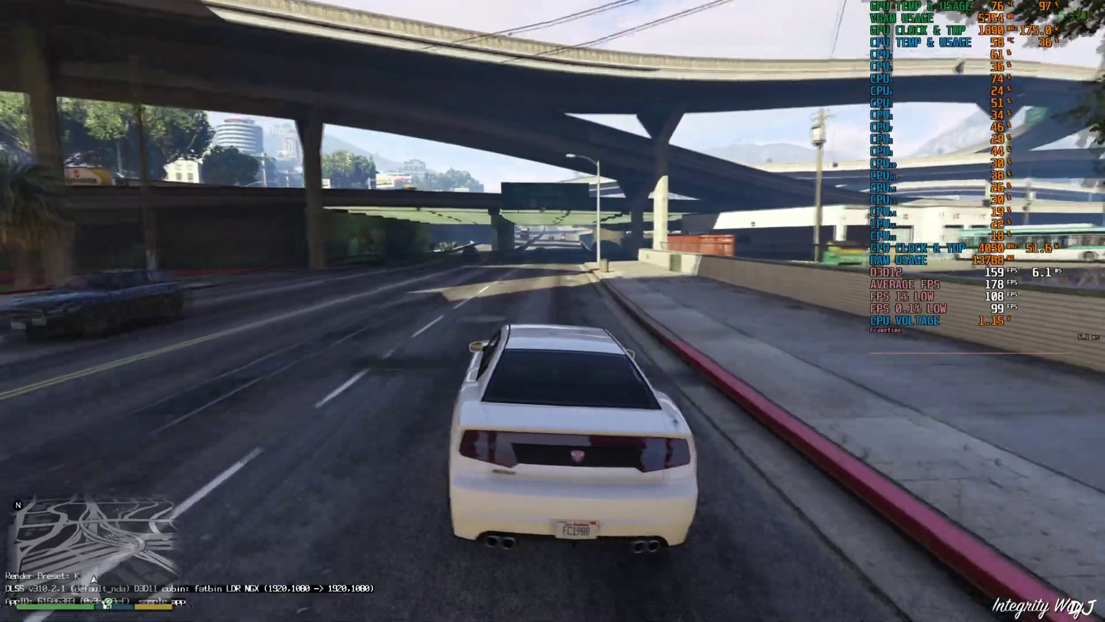
pyautogui.press('w')
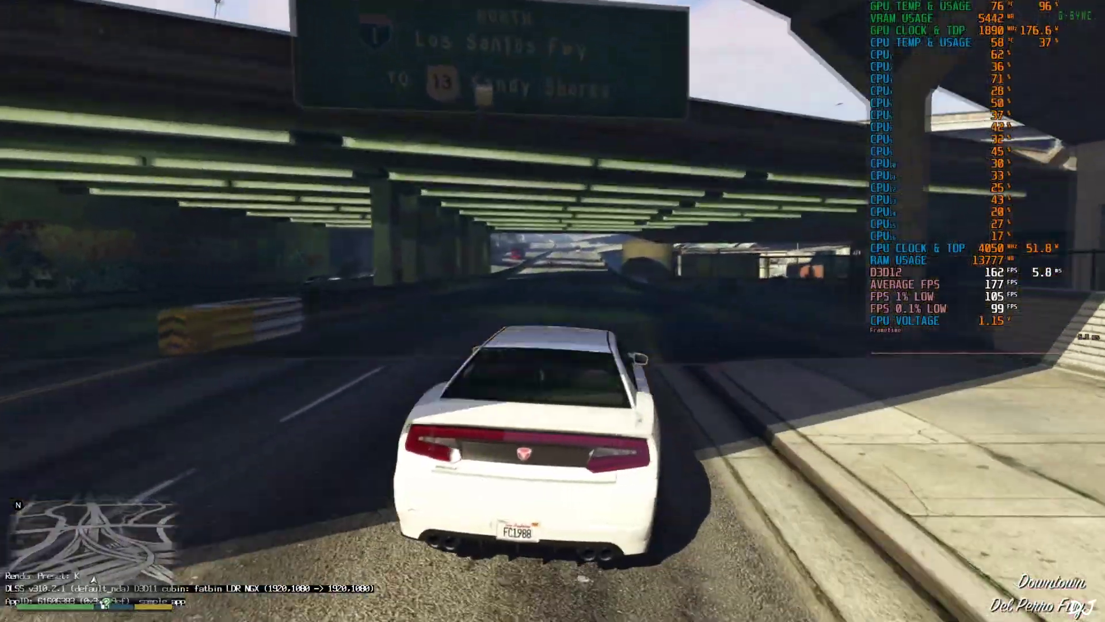
pyautogui.press('w')
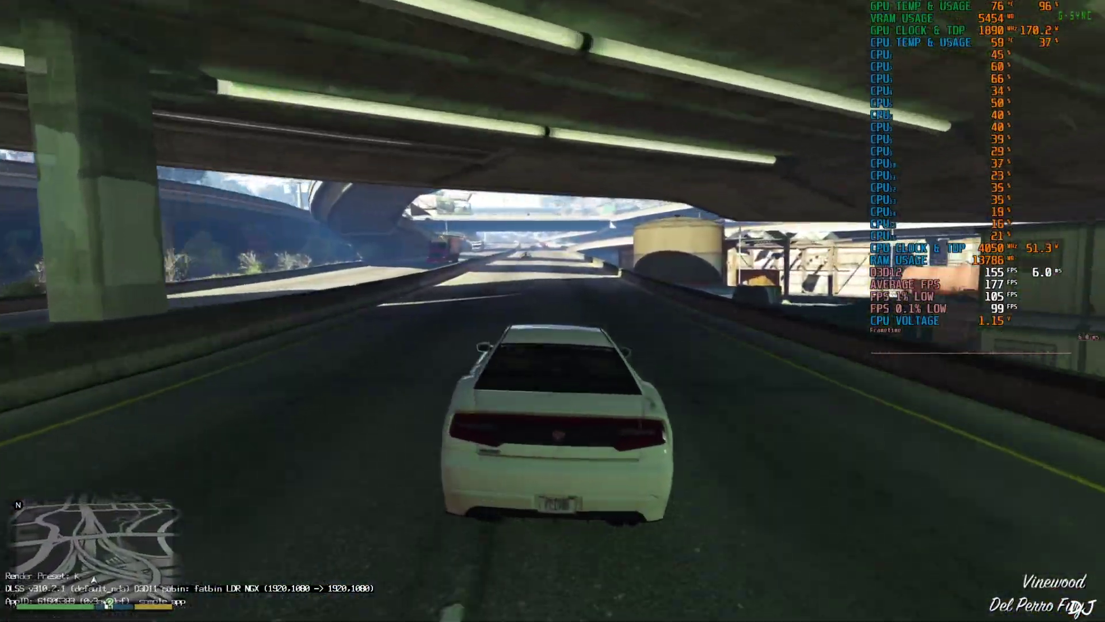
pyautogui.press('w')
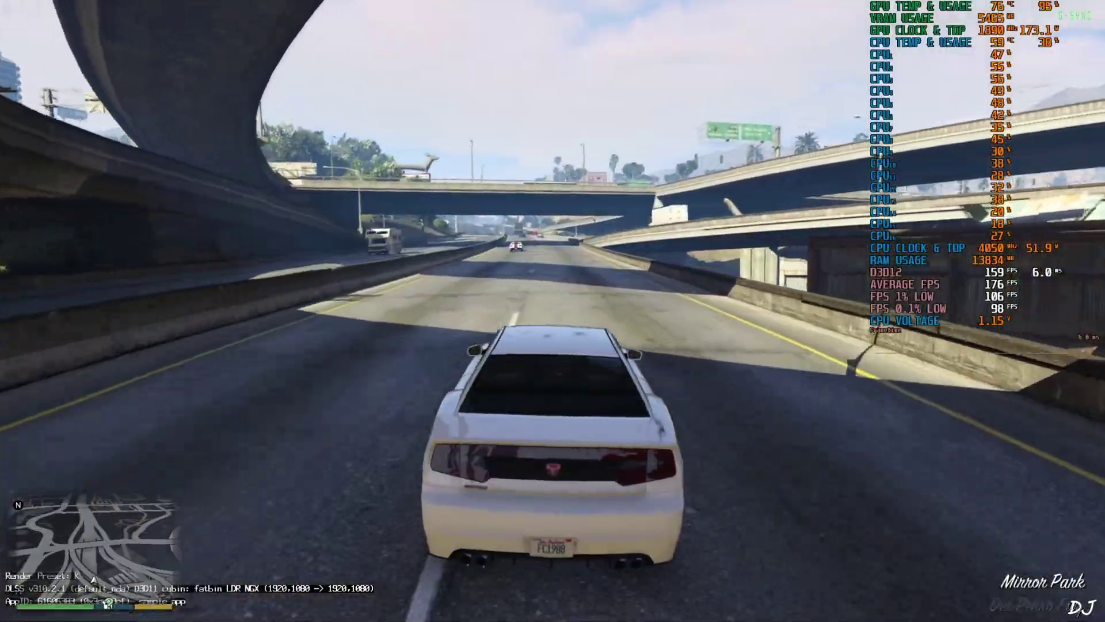
pyautogui.press('w')
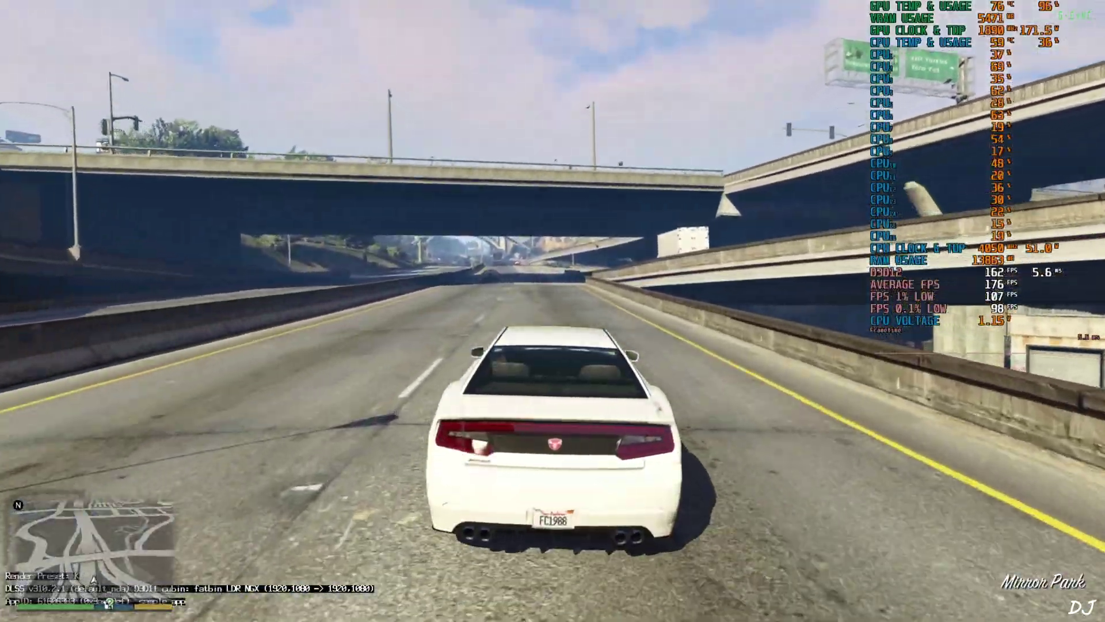
pyautogui.press('w')
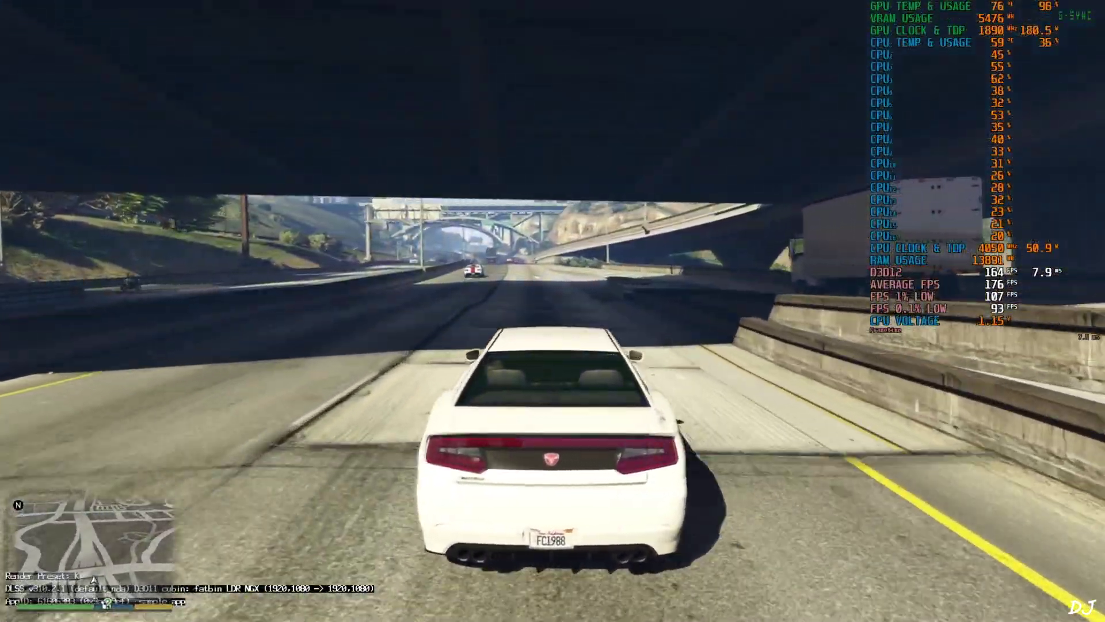
pyautogui.press('w')
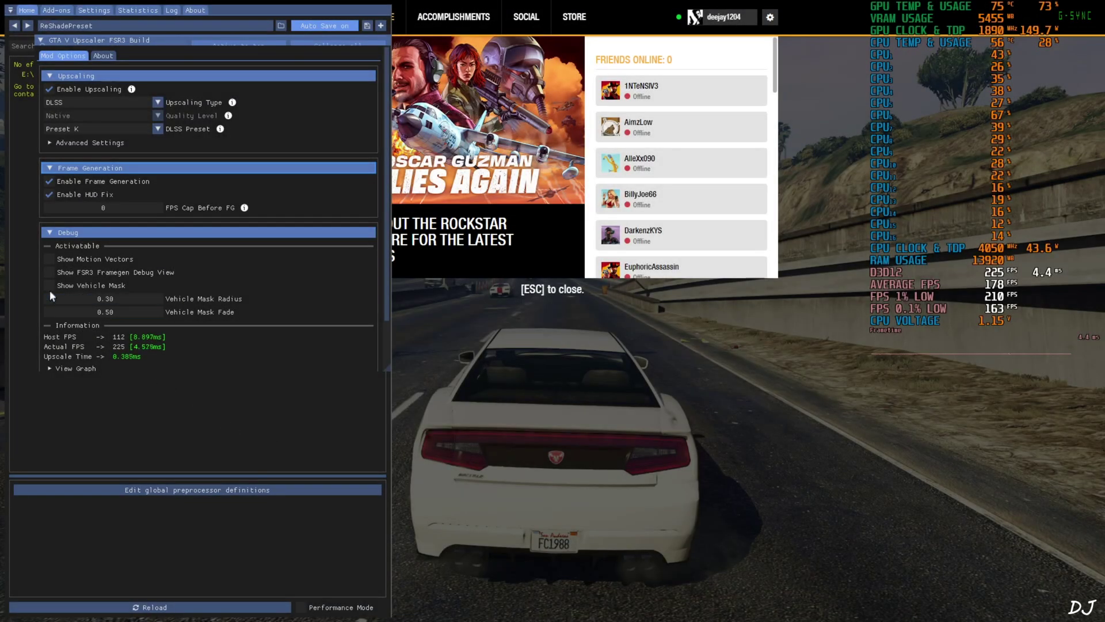
# Enable Show Vehicle Mask in the upscaler's Debug options and return to the game
pyautogui.click(49, 286)
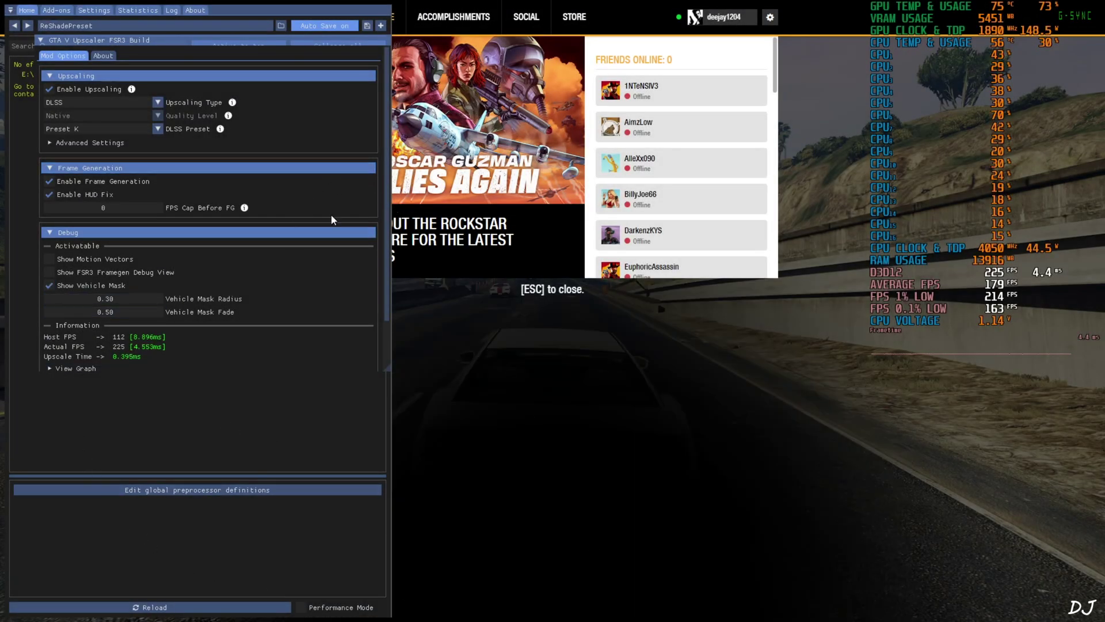
pyautogui.press('Home')
pyautogui.press('Escape')
# Drive along the freeway under the arched bridges to examine how the vehicle mask covers the car
pyautogui.press('w')
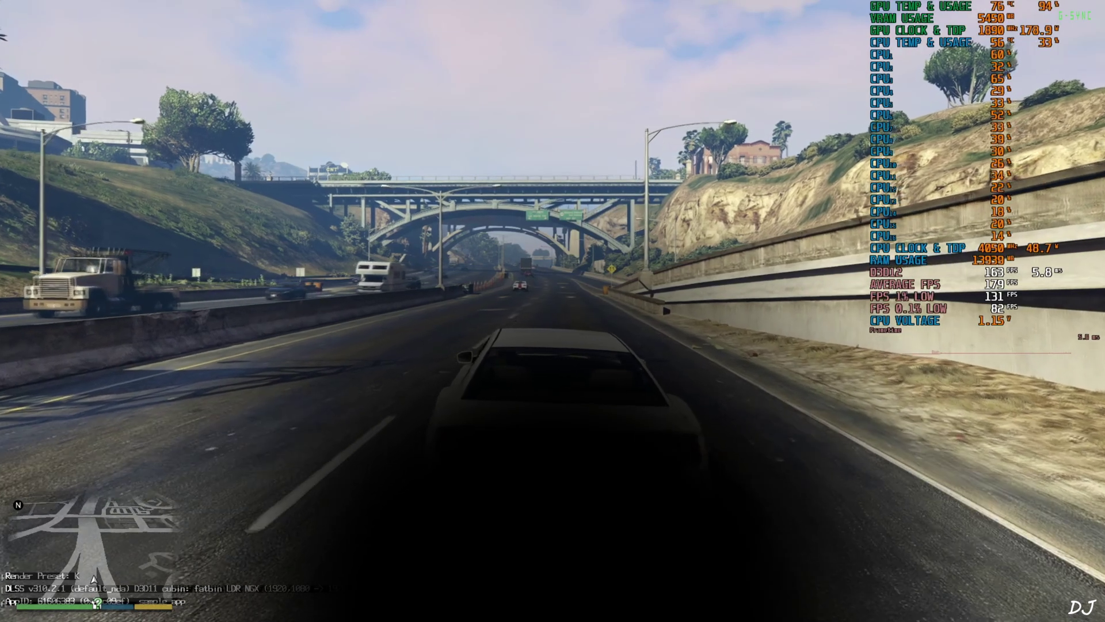
pyautogui.press('w')
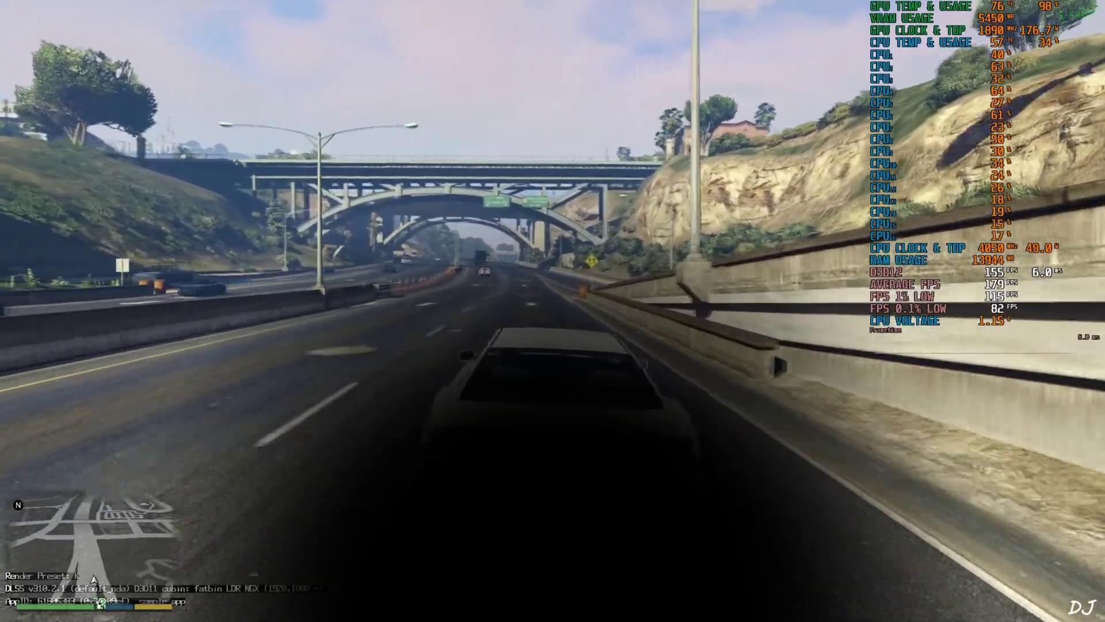
pyautogui.press('w')
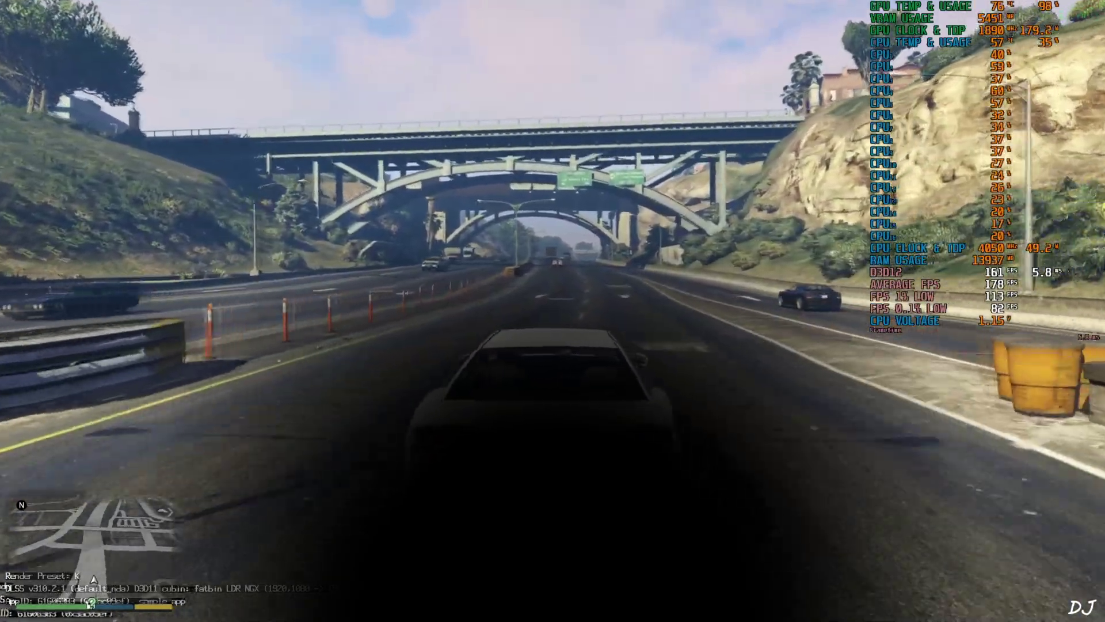
pyautogui.press('w')
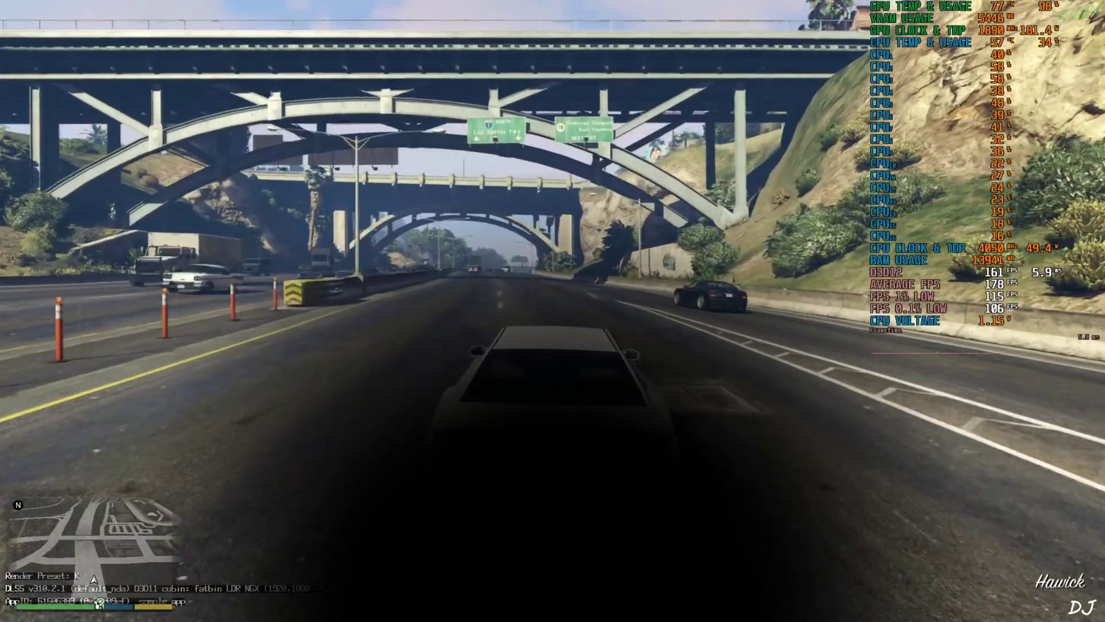
pyautogui.press('w')
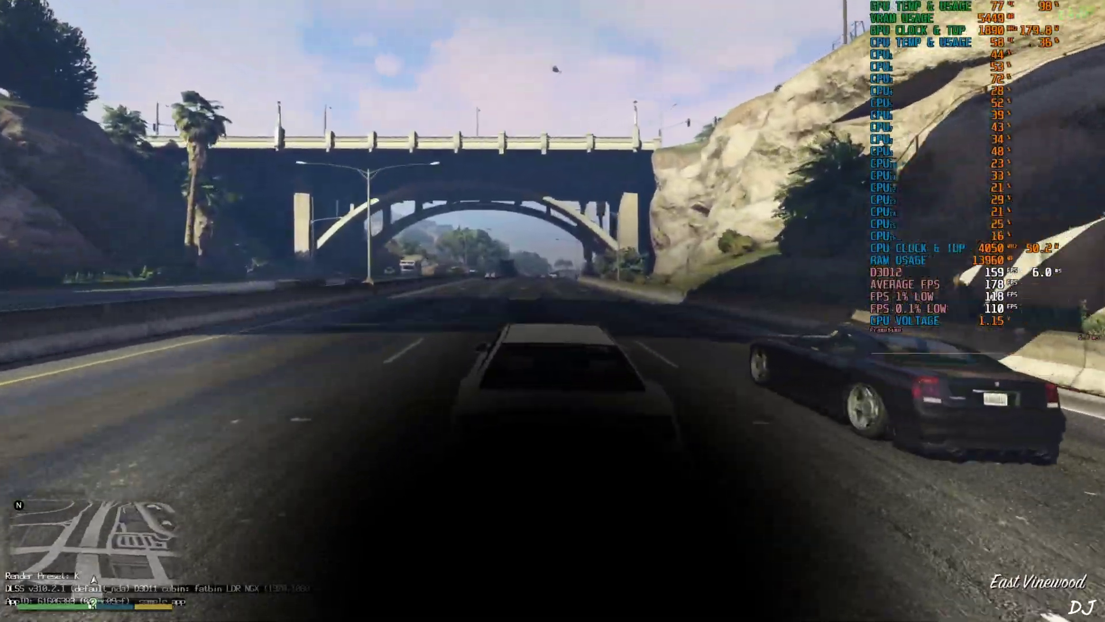
pyautogui.press('w')
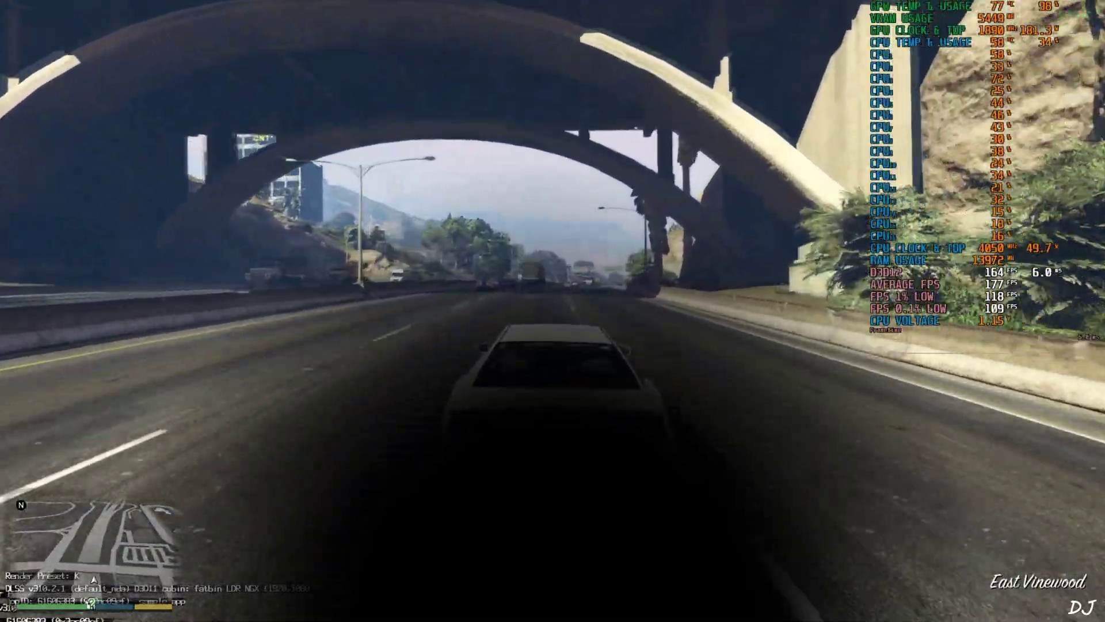
pyautogui.press('w')
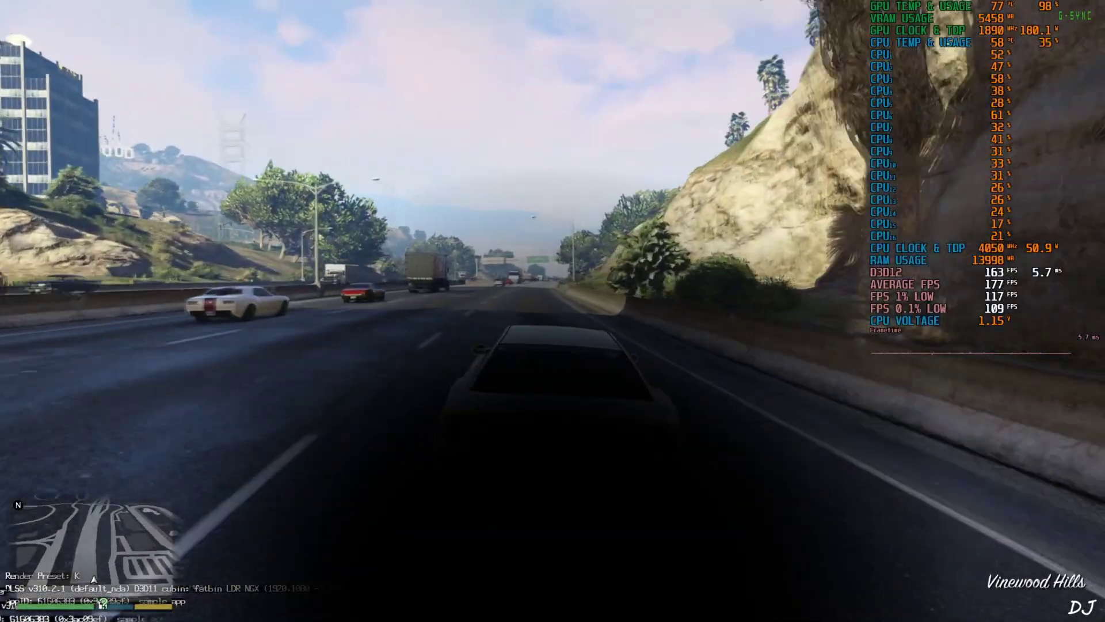
pyautogui.press('w')
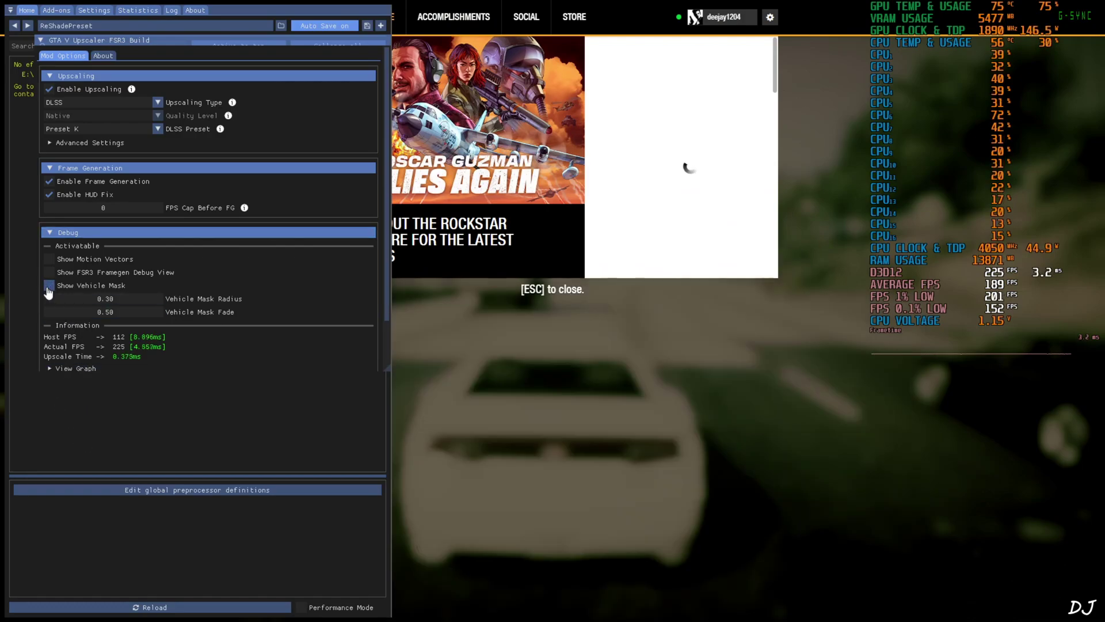
# Close the mod and Rockstar overlays and open the game's Advanced Graphics settings
pyautogui.press('Home')
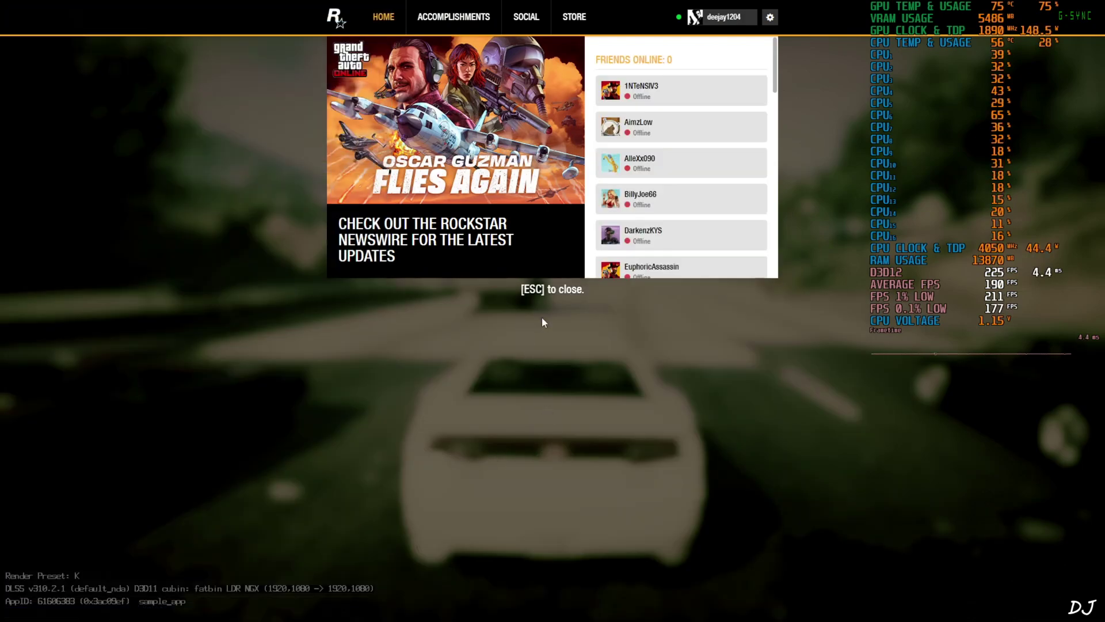
pyautogui.press('Escape')
pyautogui.click(611, 114)
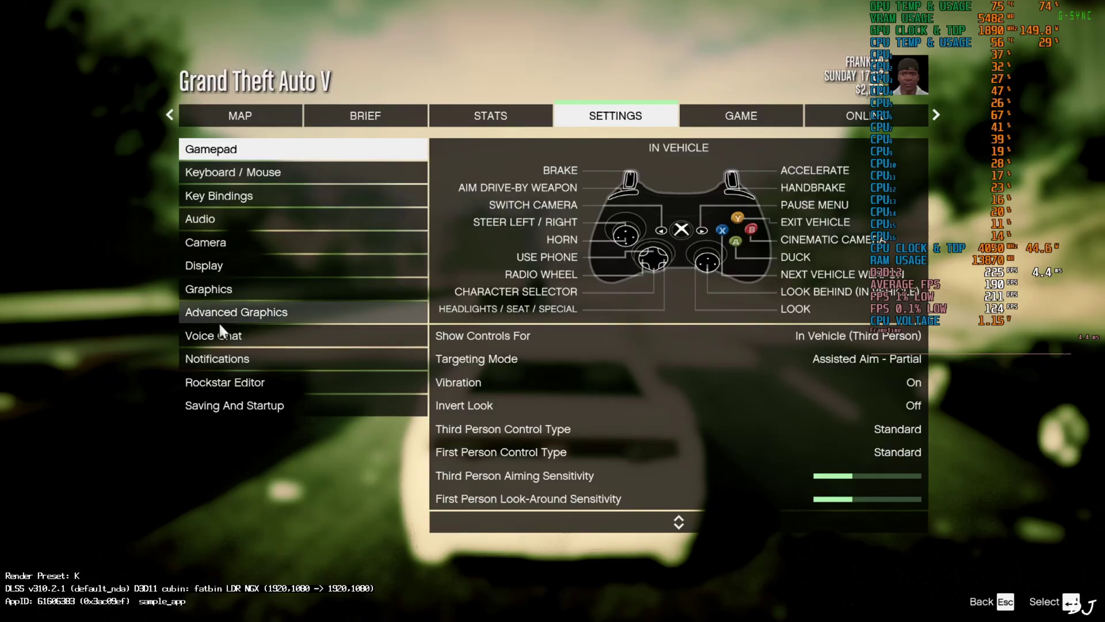
pyautogui.click(225, 314)
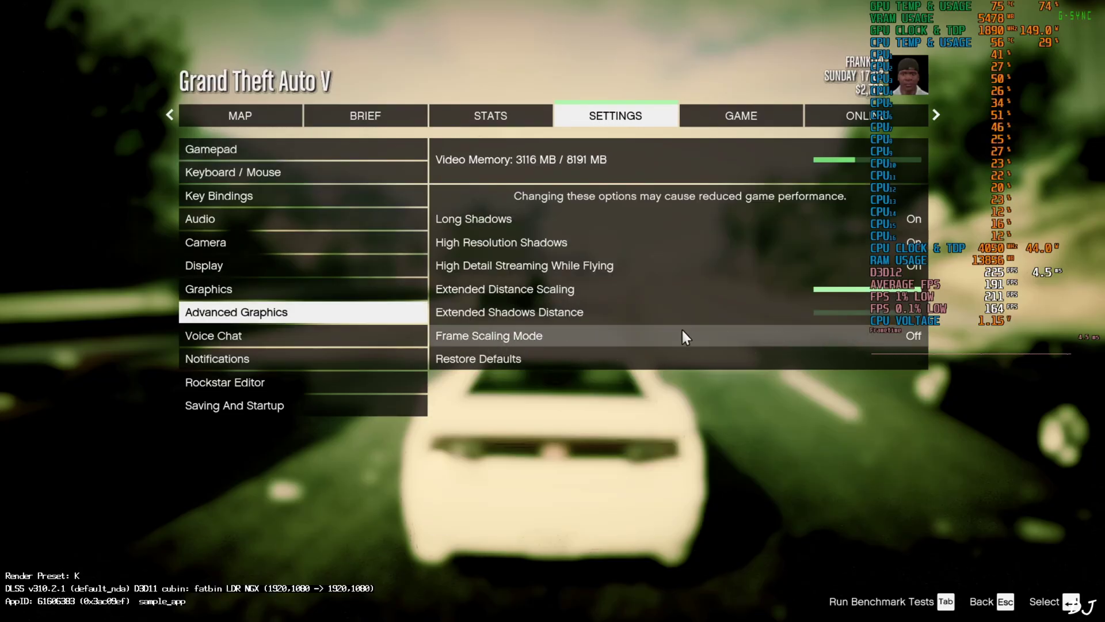
# Set Frame Scaling Mode to 5/6 (x0.834), apply the change and return to the game
pyautogui.click(885, 340)
pyautogui.click(890, 337)
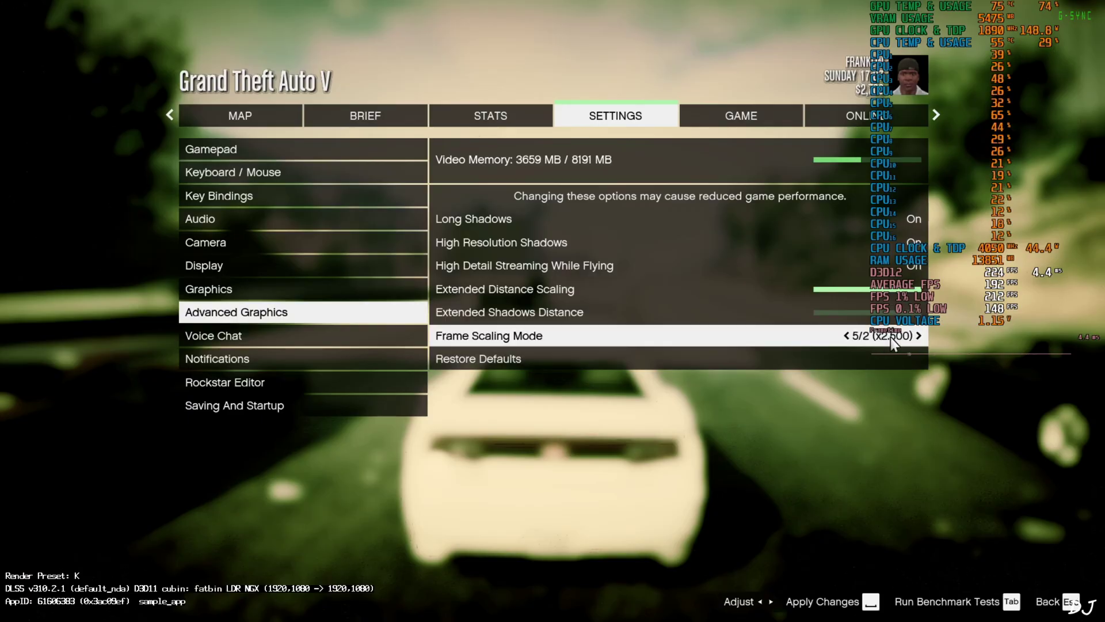
pyautogui.click(844, 337)
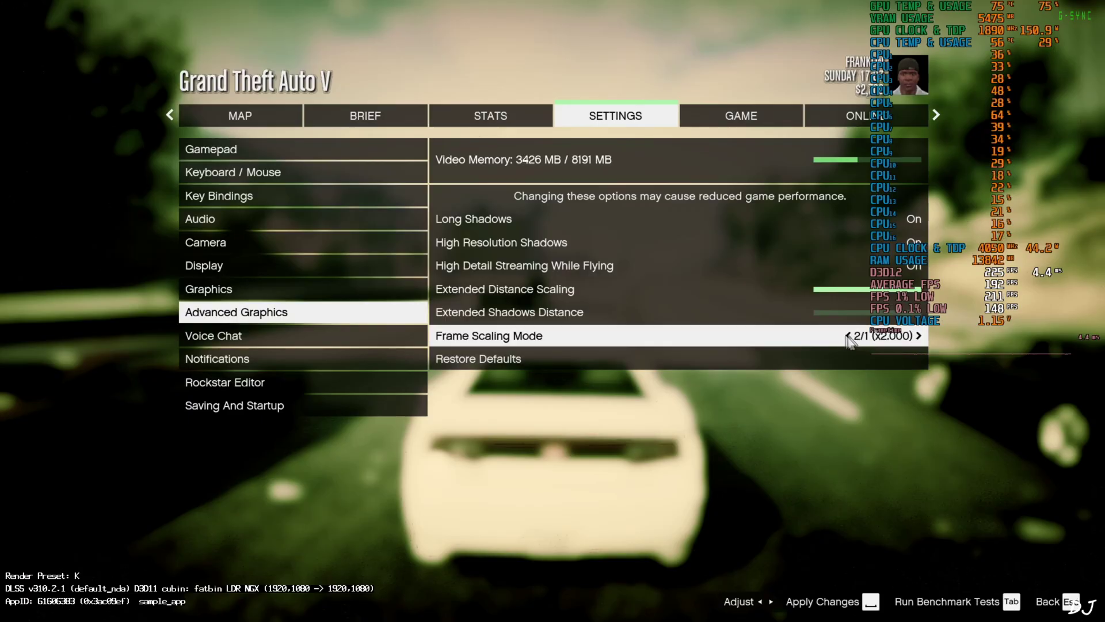
pyautogui.click(849, 336)
pyautogui.click(850, 336)
pyautogui.click(851, 336)
pyautogui.click(851, 335)
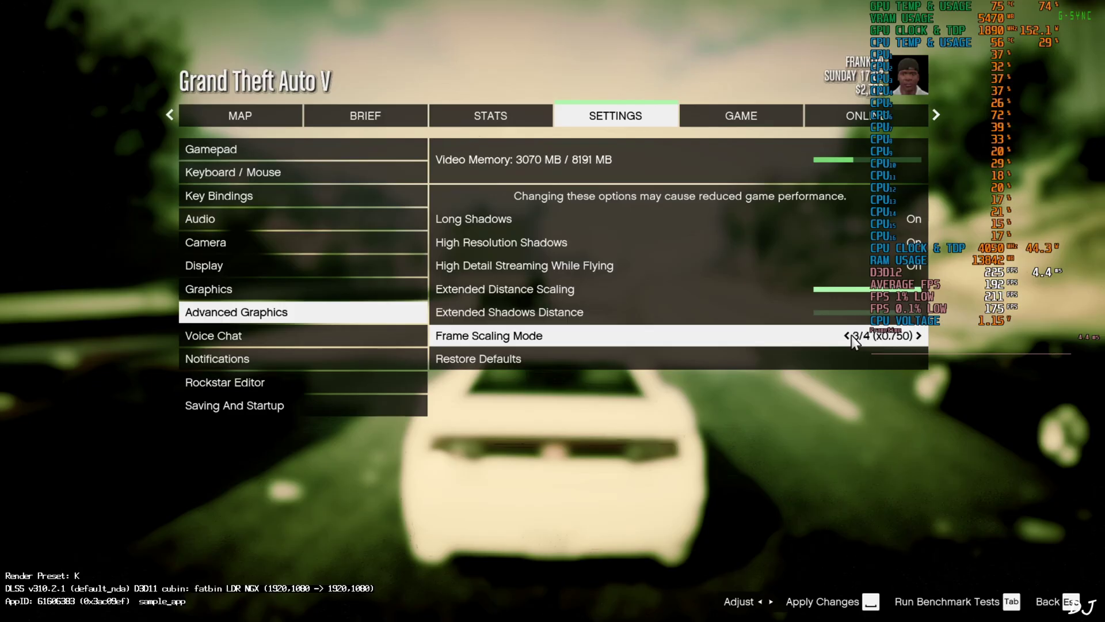
pyautogui.click(918, 336)
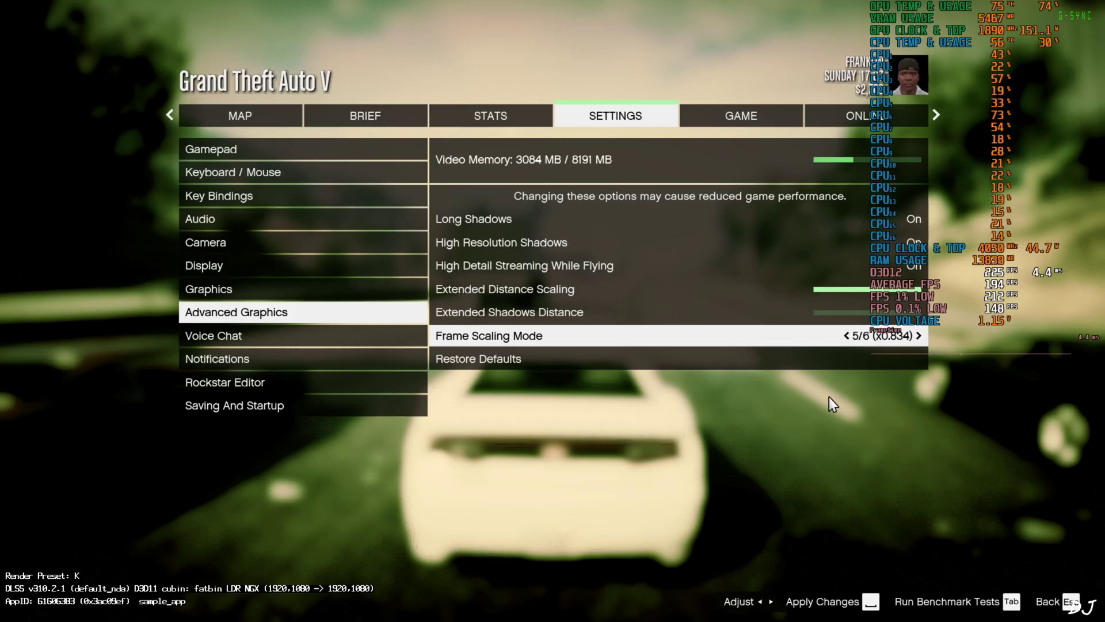
pyautogui.press('space')
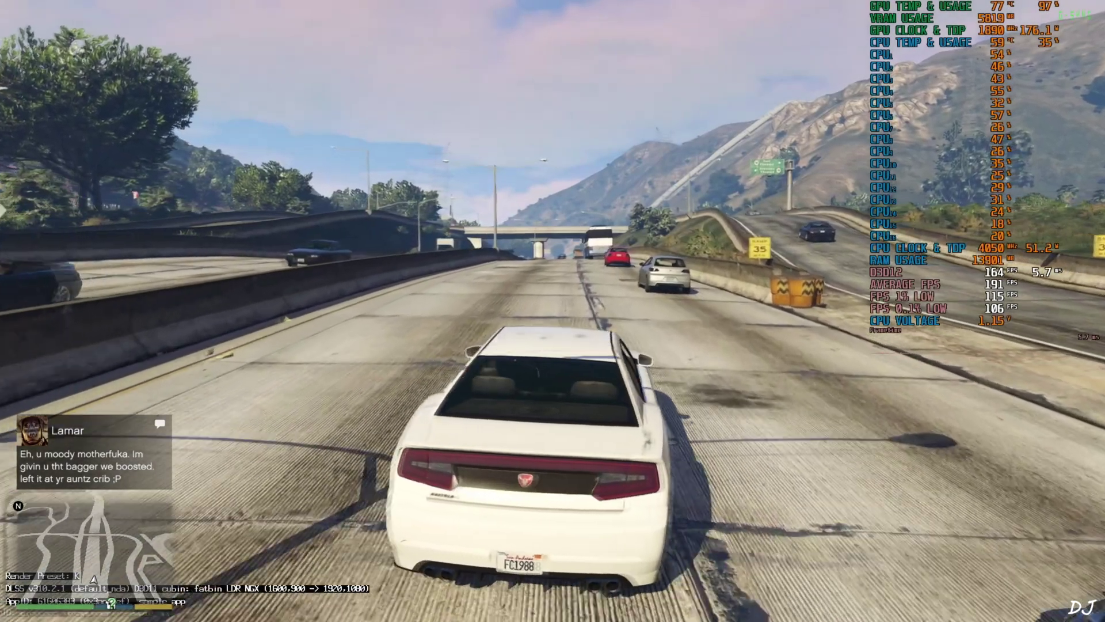
# Drive along the freeway under the overpass and past the coach to examine performance with frame scaling applied
pyautogui.press('w')
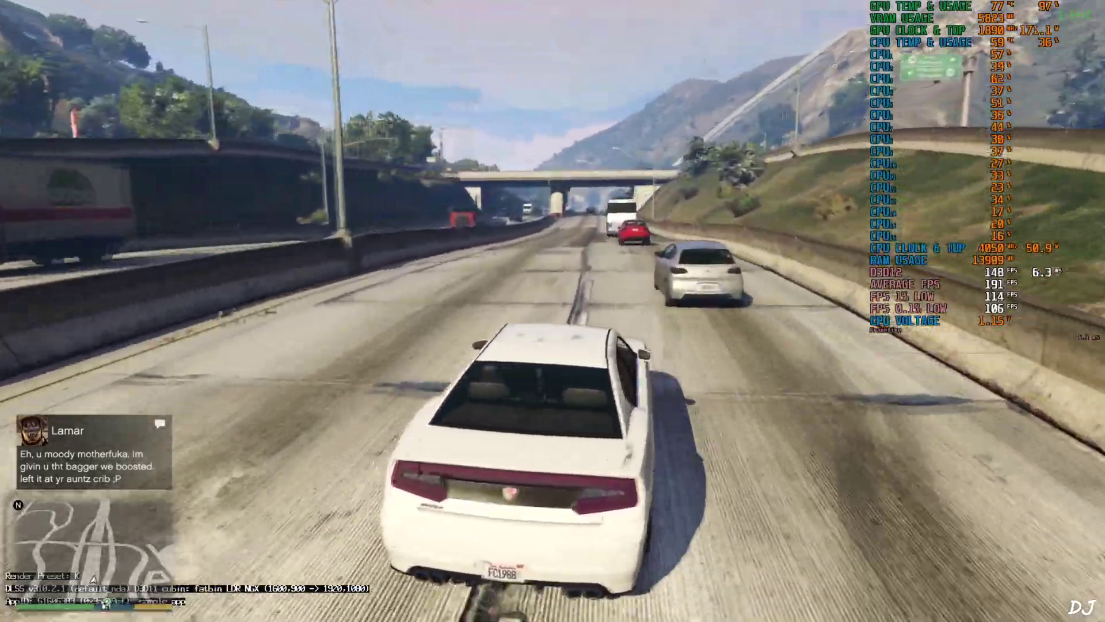
pyautogui.press('w')
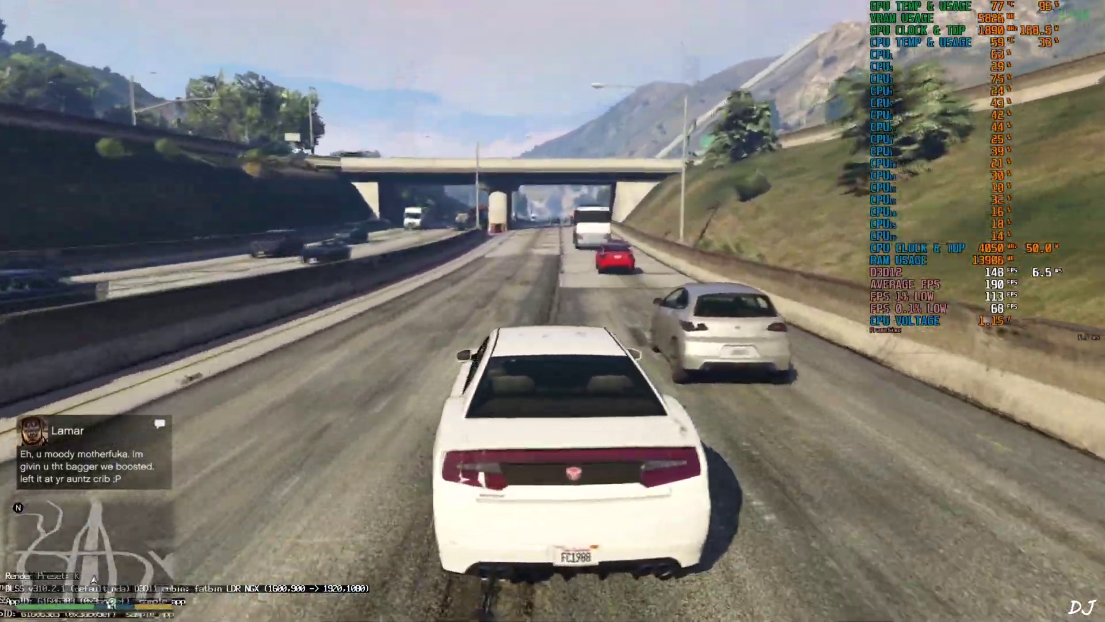
pyautogui.press('w')
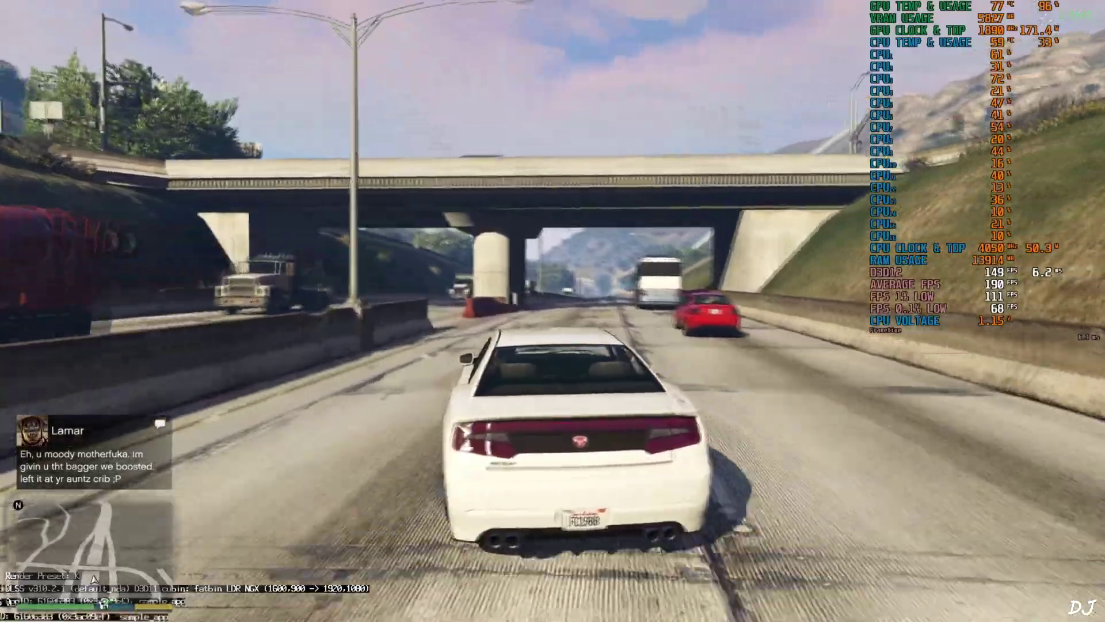
pyautogui.press('w')
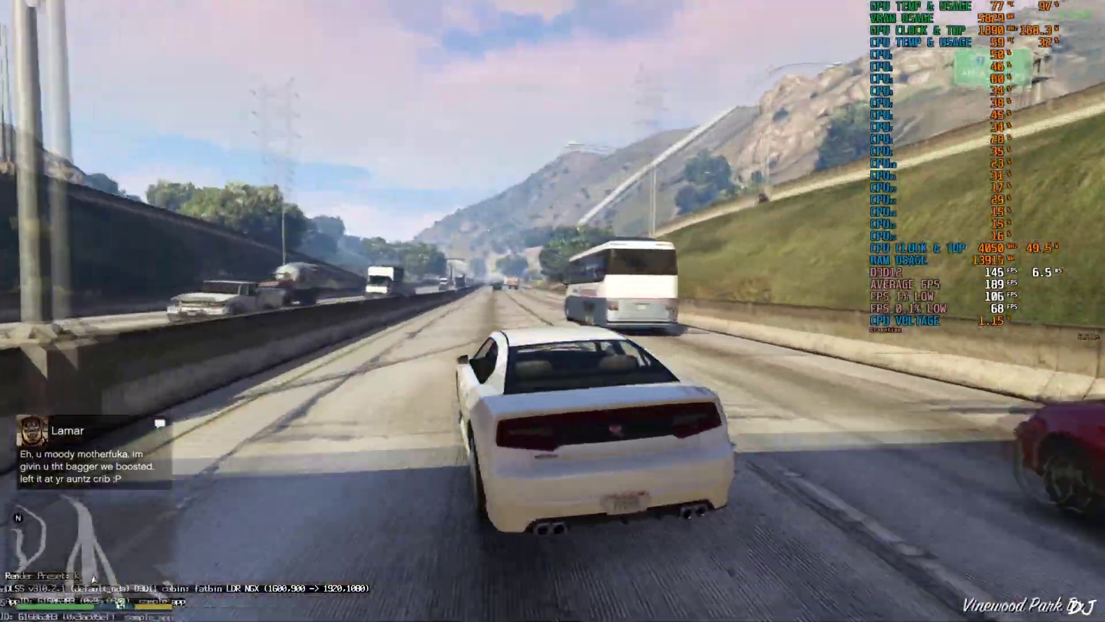
pyautogui.press('w')
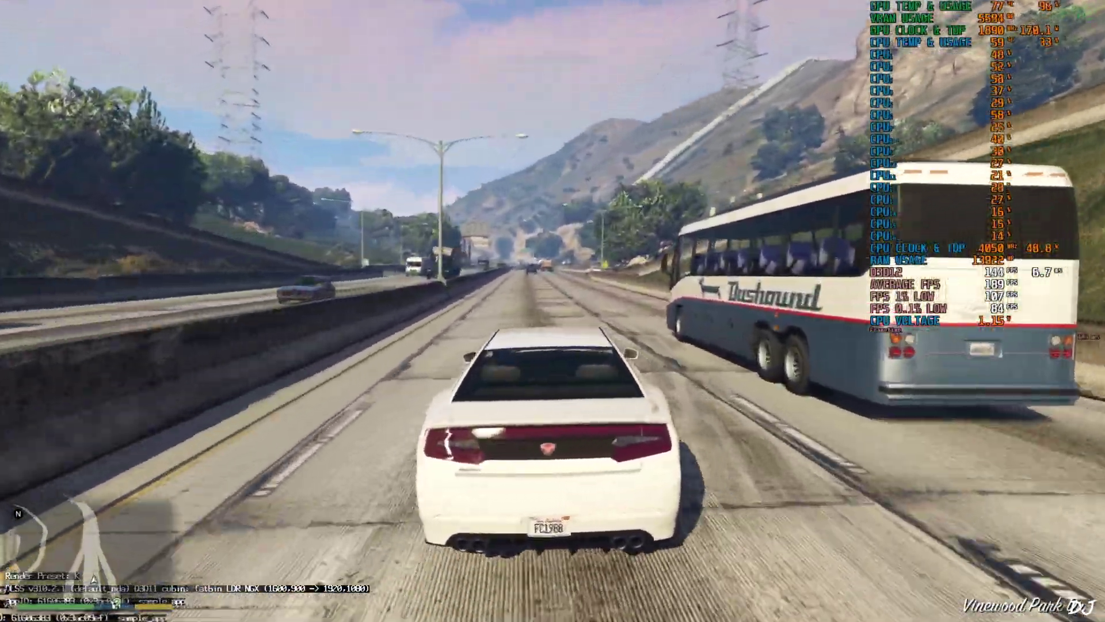
pyautogui.press('w')
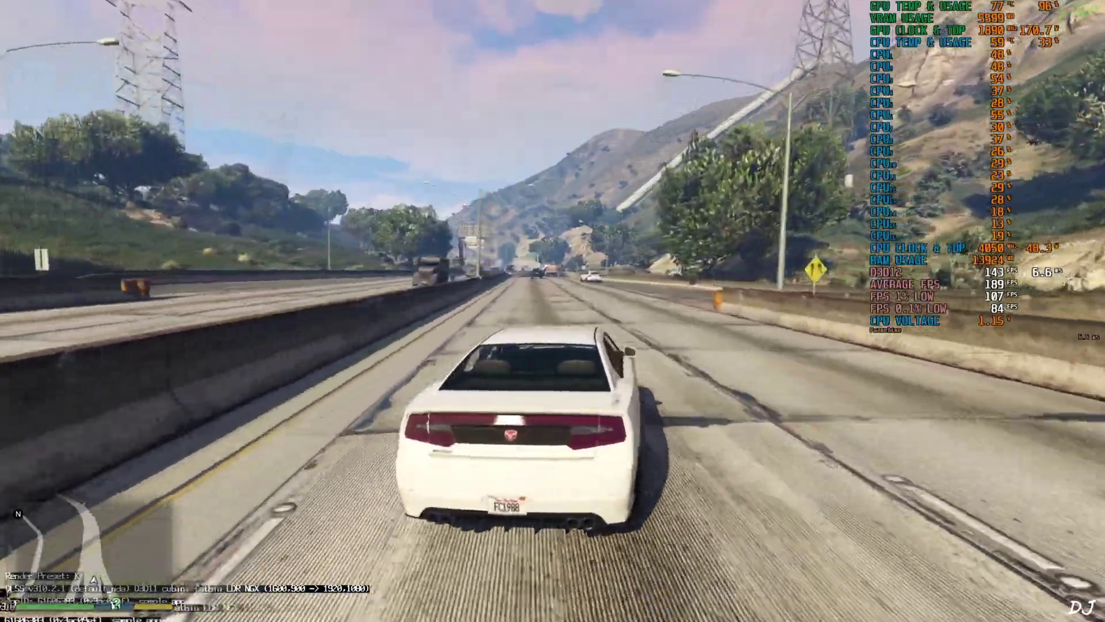
# Follow the hillside freeway and view the car from front and rear to examine image quality with frame scaling
pyautogui.press('w')
pyautogui.press('d')
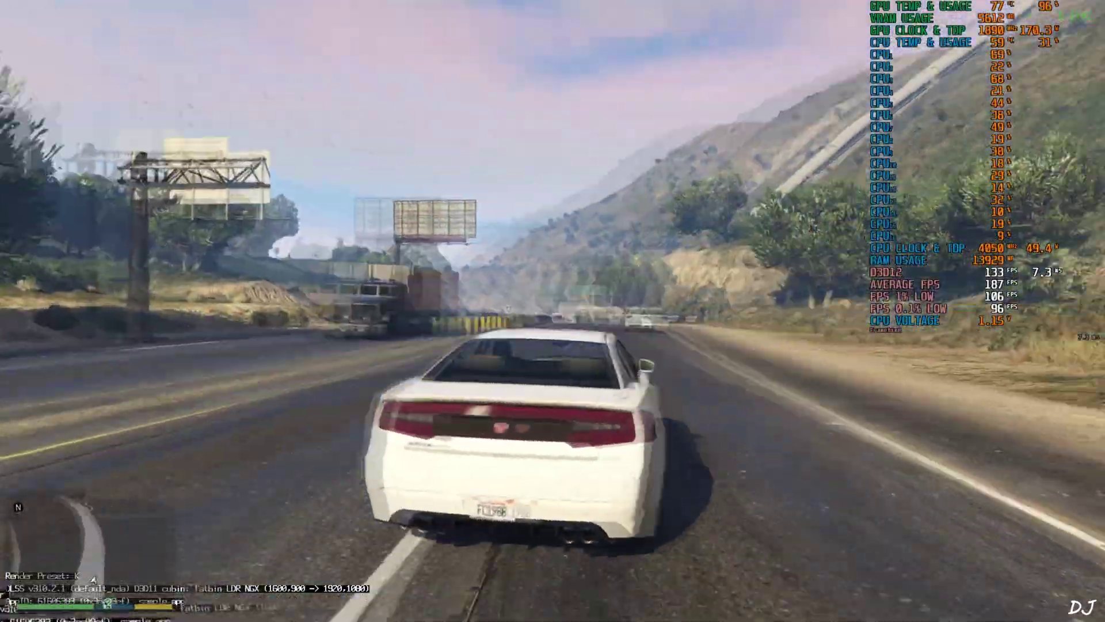
pyautogui.press('w')
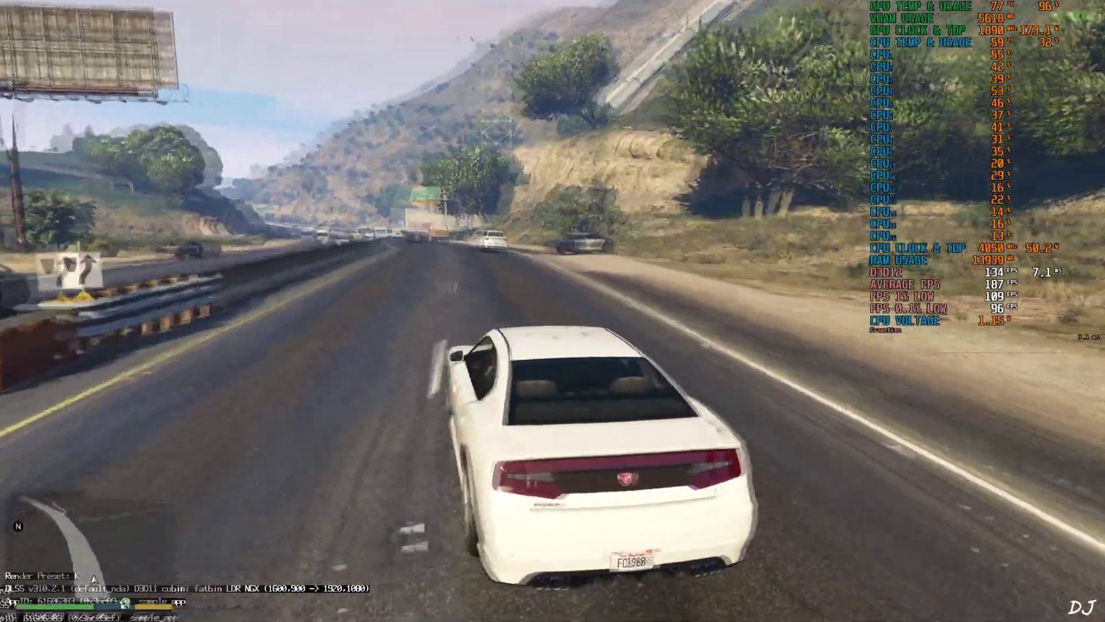
pyautogui.press('w')
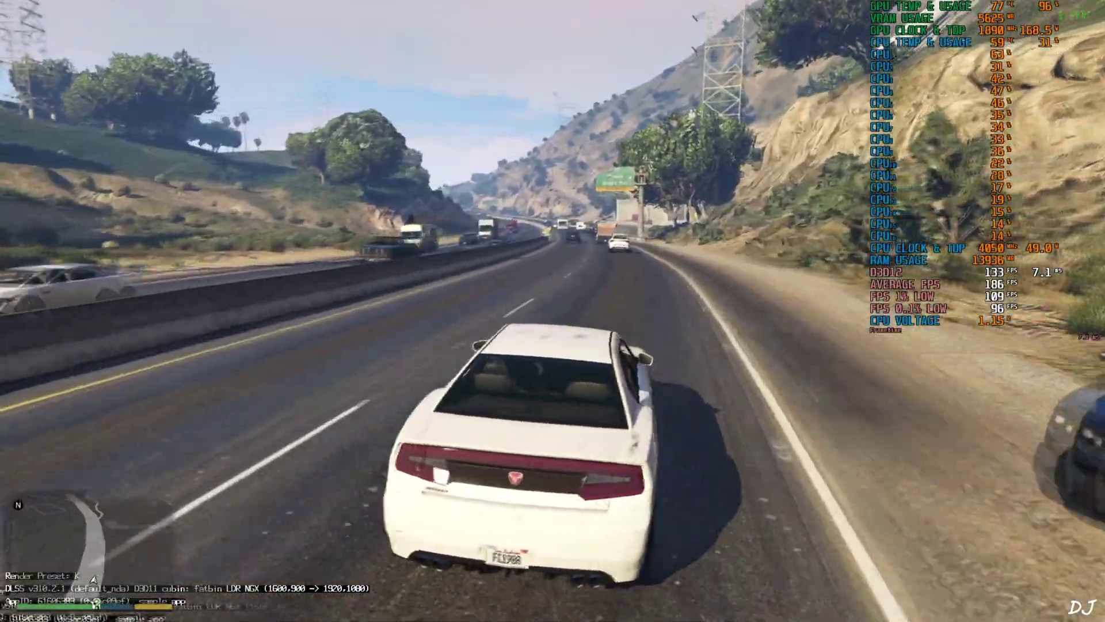
pyautogui.press('r')
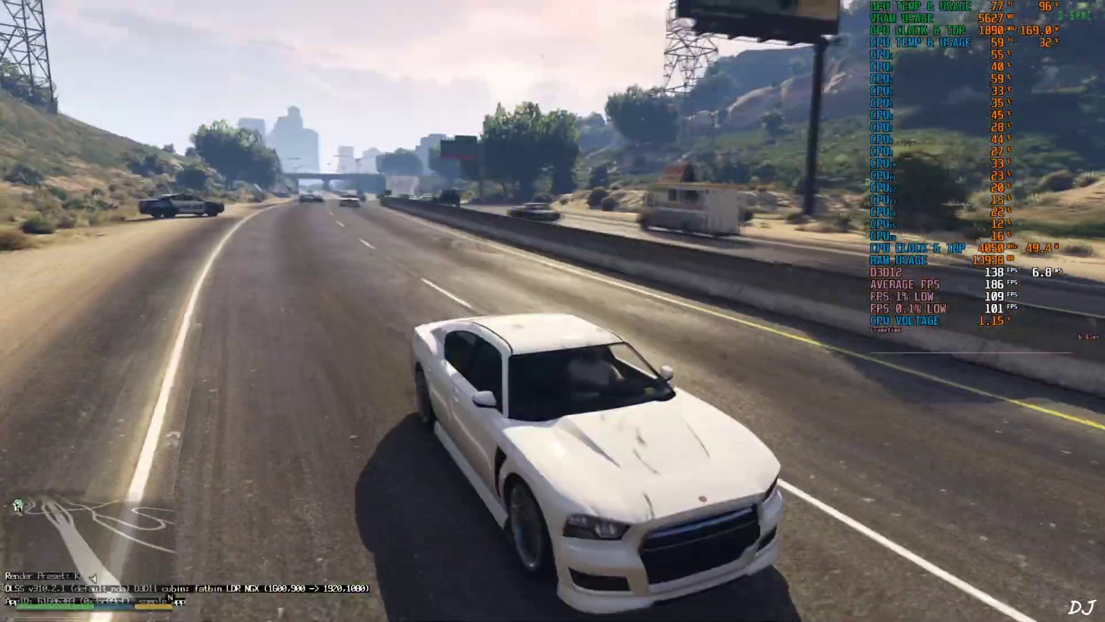
pyautogui.press('w')
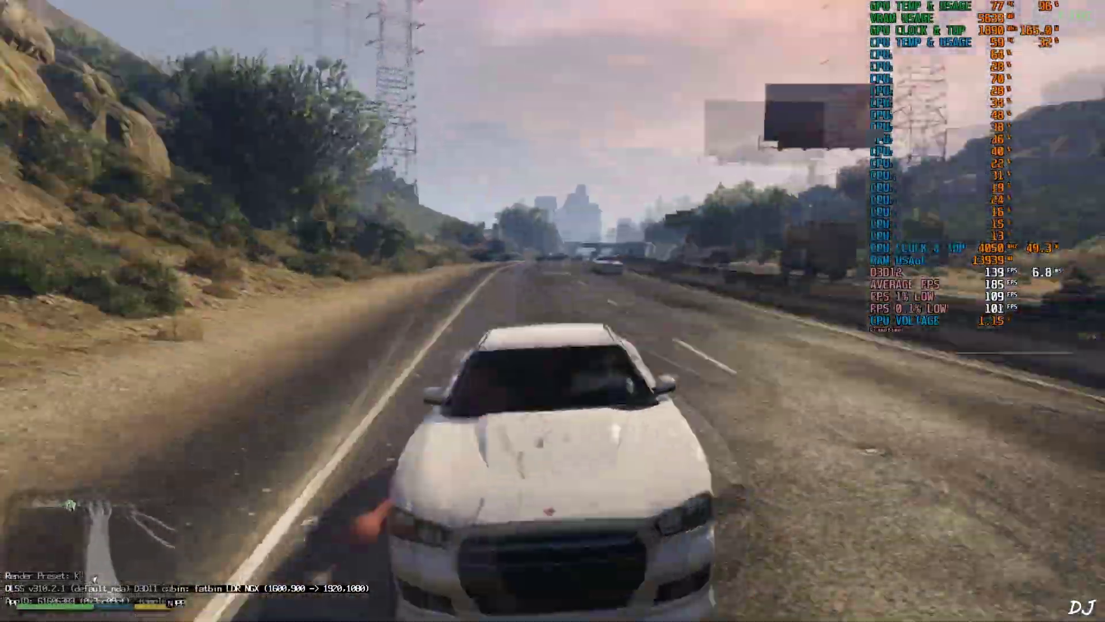
pyautogui.press('w')
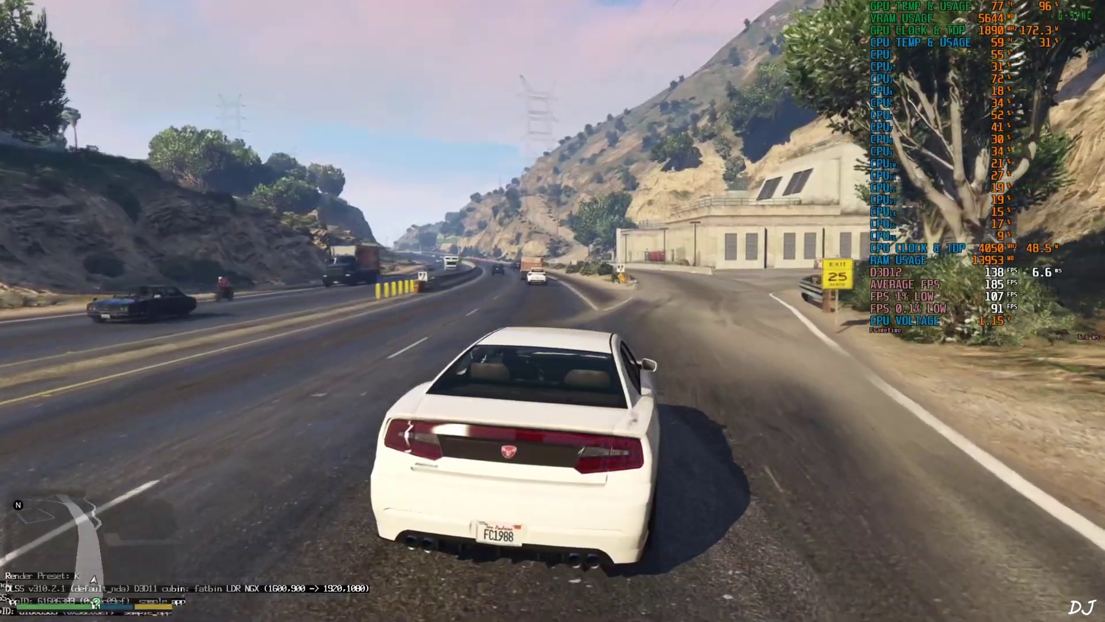
# Switch to the first-person view and drive the winding dirt road to examine the image from inside the car
pyautogui.press('v')
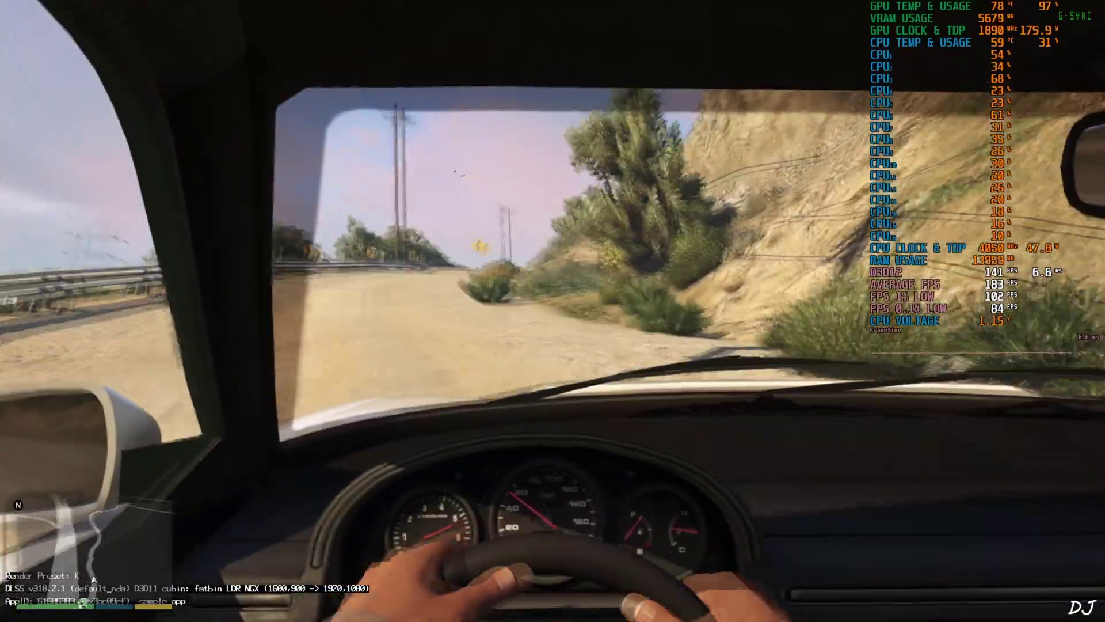
pyautogui.press('a')
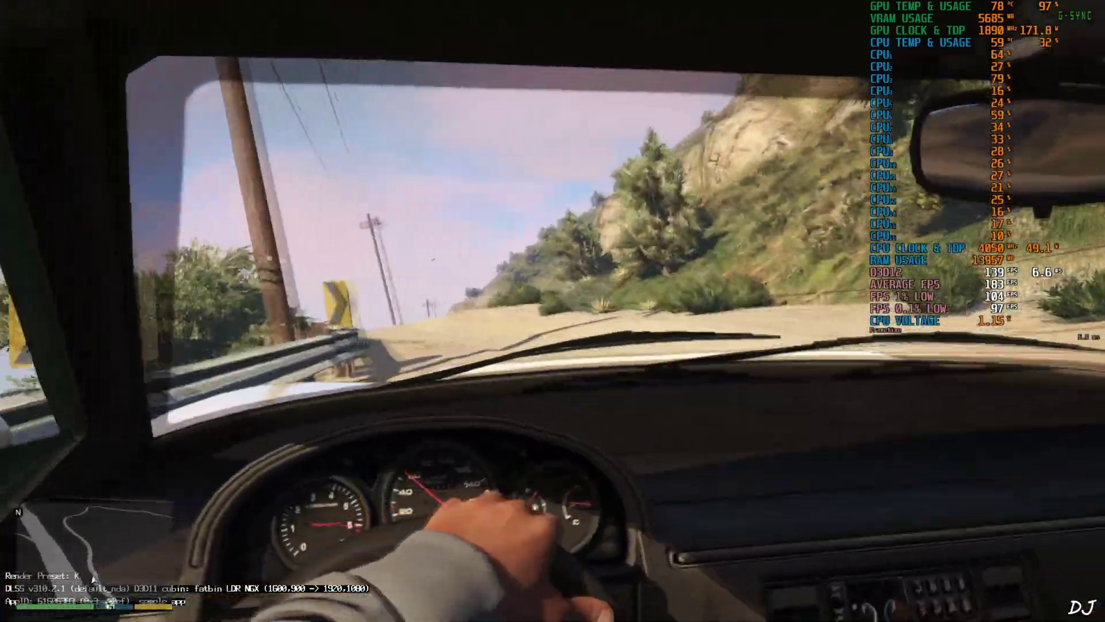
pyautogui.press('d')
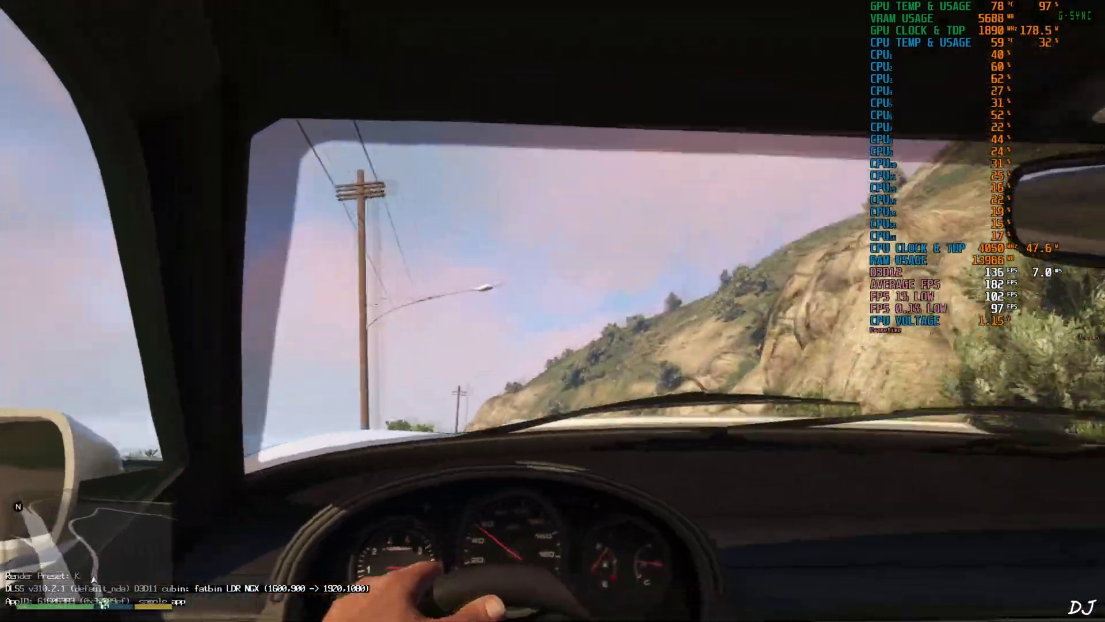
pyautogui.press('d')
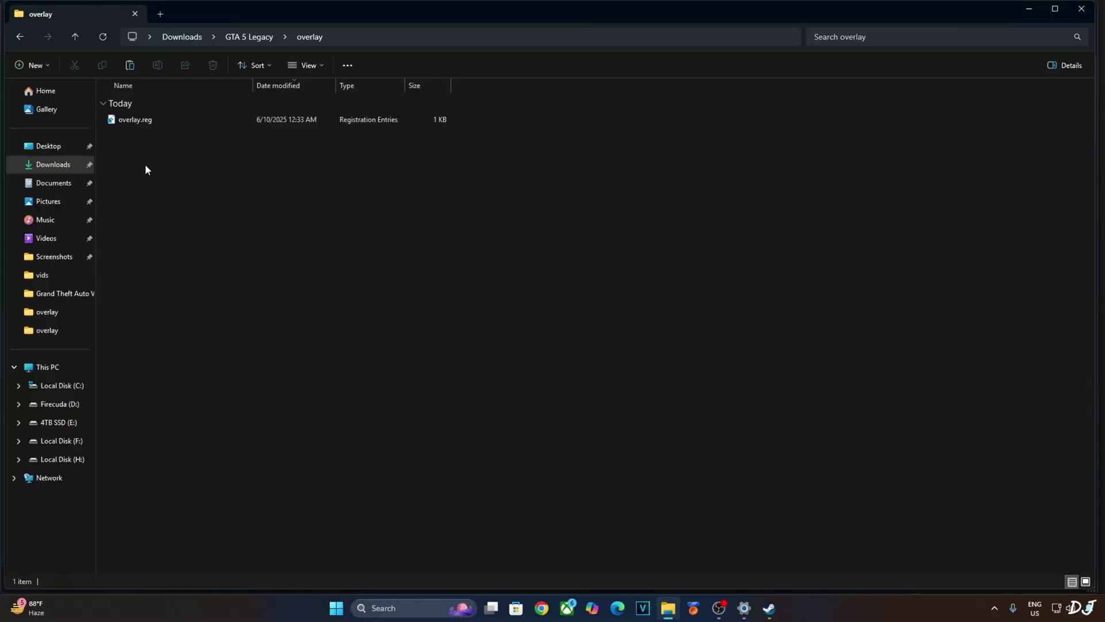
# Edit overlay.reg in Notepad so ShowDlssIndicator is dword:00000000, then save and close the file
pyautogui.click(128, 122)
pyautogui.rightClick(131, 122)
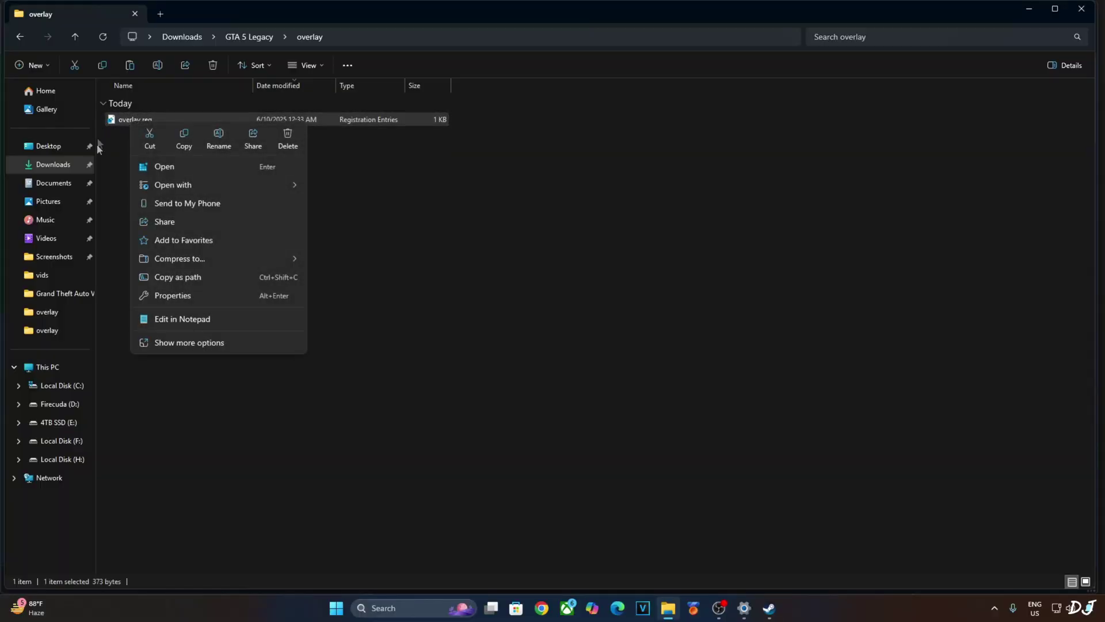
pyautogui.moveTo(191, 189)
pyautogui.click(377, 191)
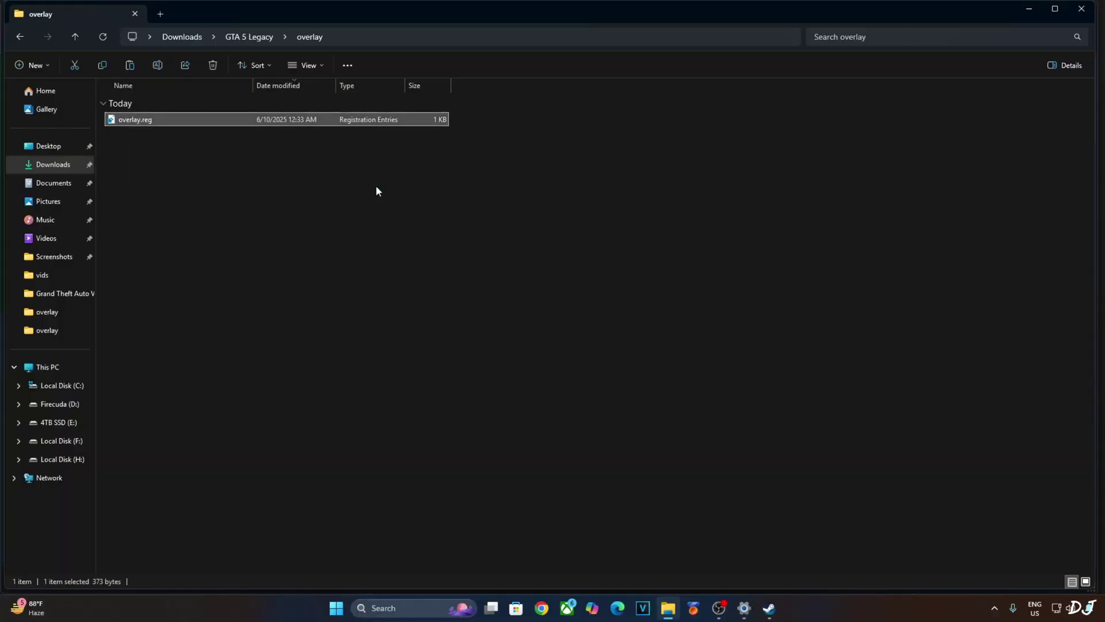
pyautogui.moveTo(369, 179); pyautogui.dragTo(365, 176)
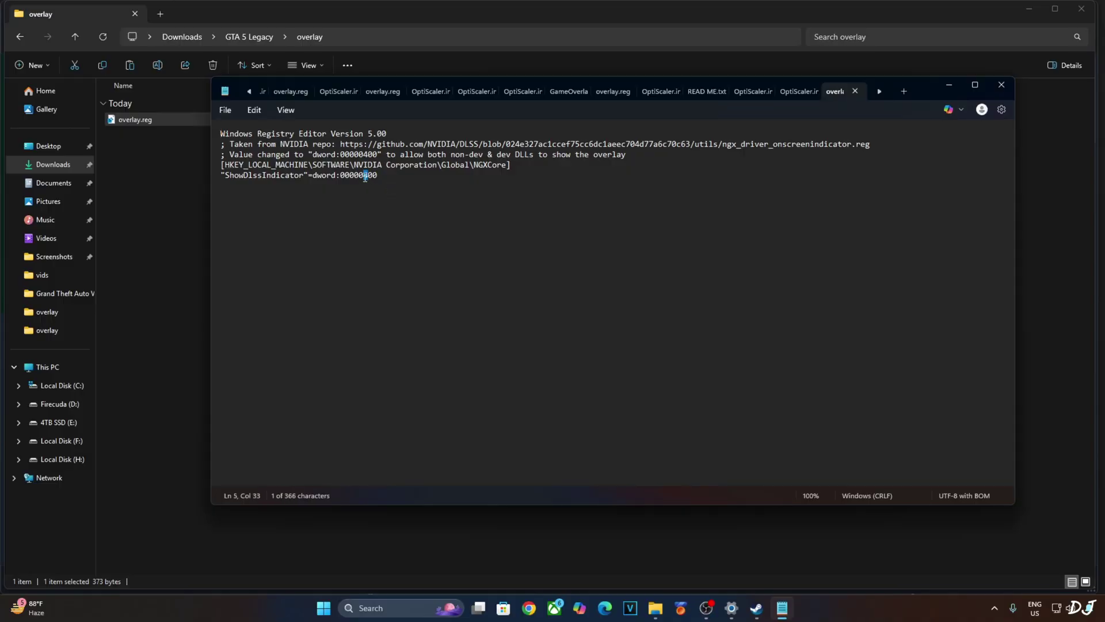
pyautogui.write('0')
pyautogui.click(225, 110)
pyautogui.click(244, 206)
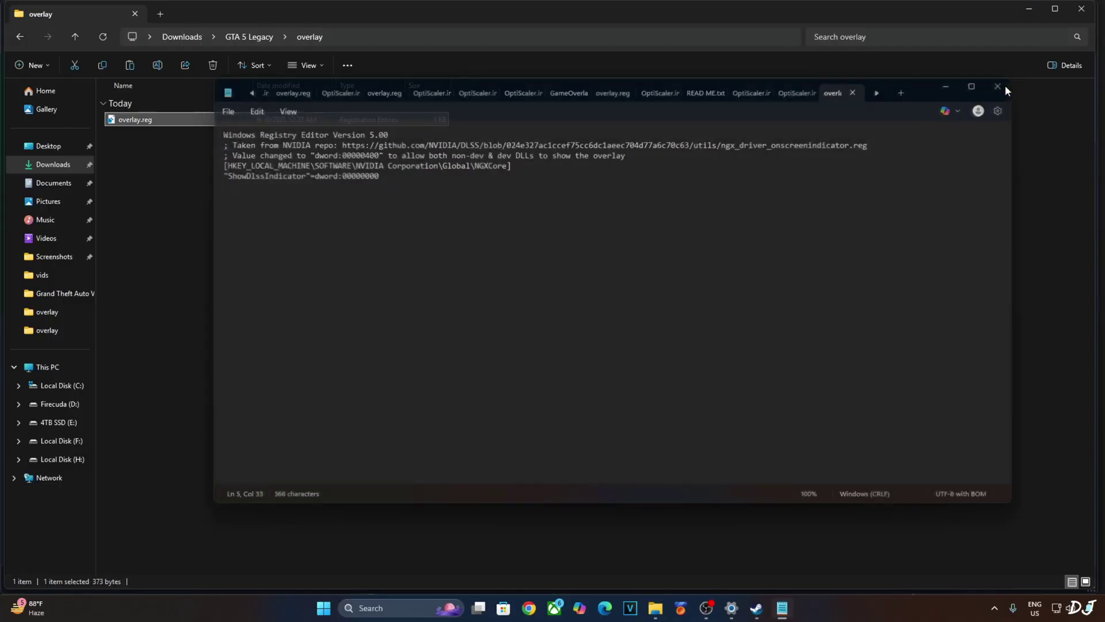
pyautogui.click(1003, 85)
# Run the edited overlay.reg and accept the prompt to merge it into the Windows registry
pyautogui.rightClick(133, 124)
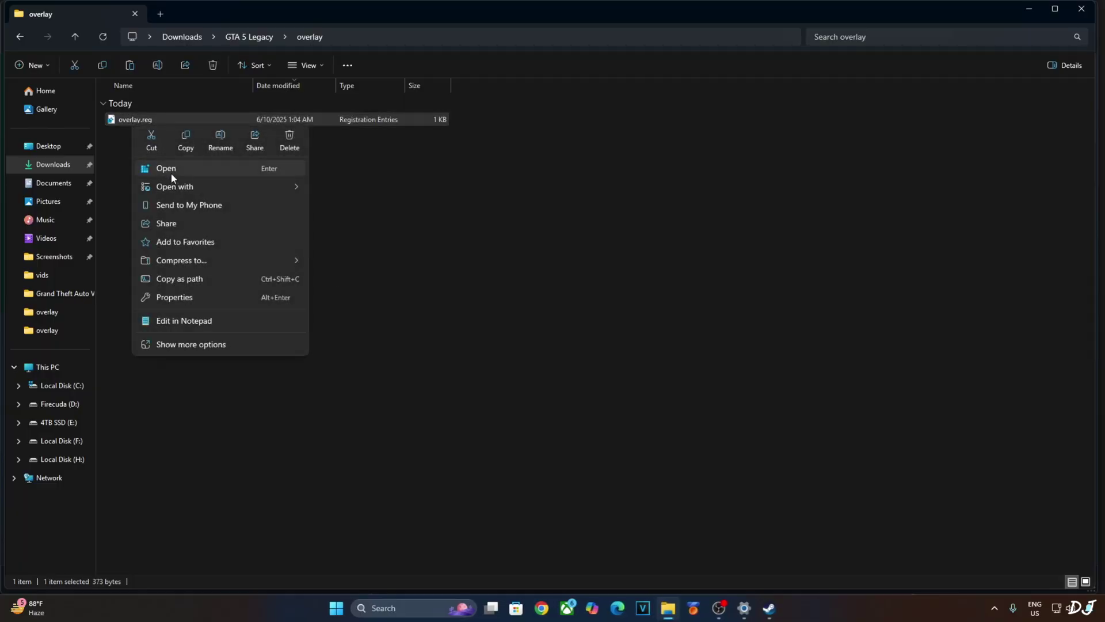
pyautogui.click(171, 173)
pyautogui.click(681, 302)
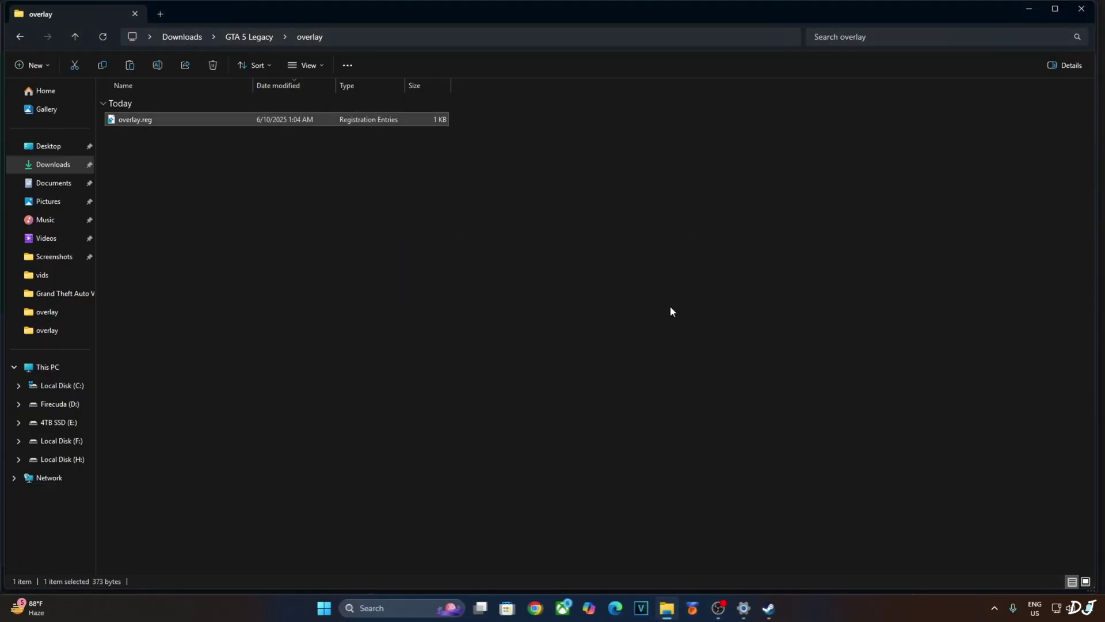